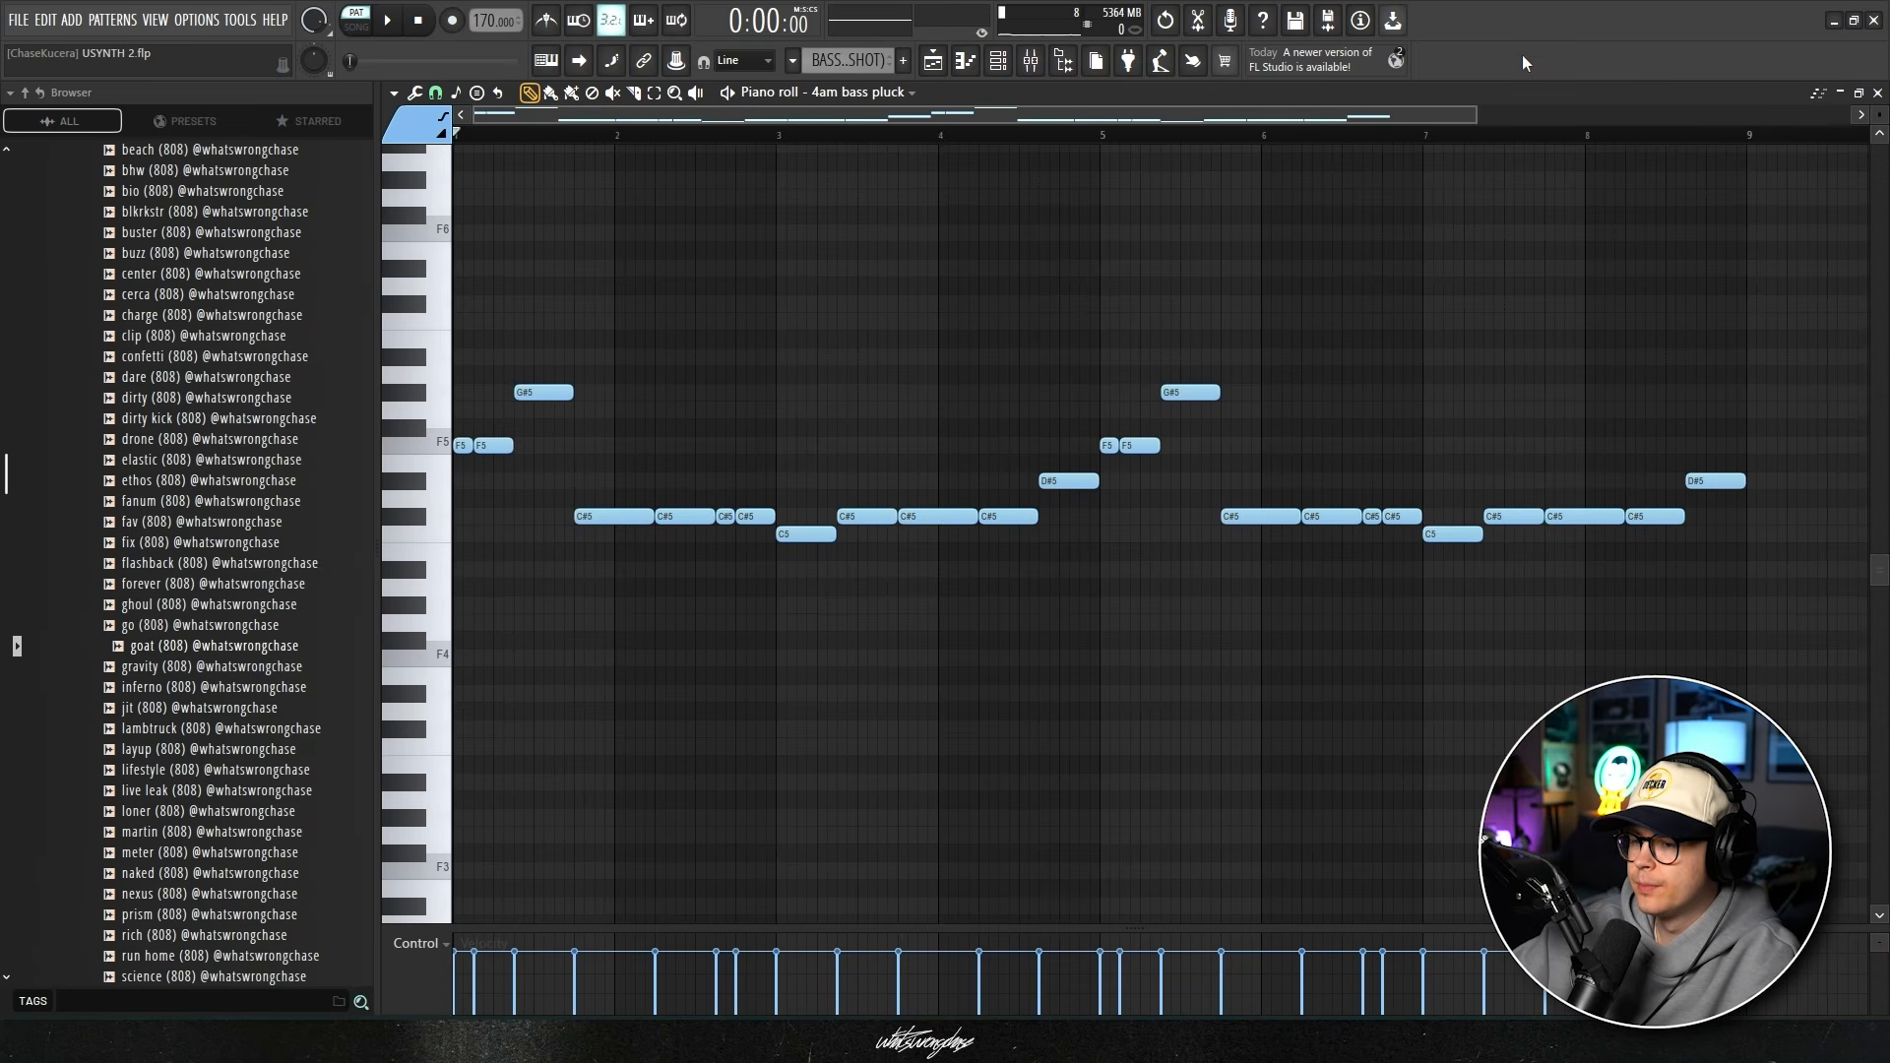
Play the 4am bass pluck pattern from its start.
key(space)
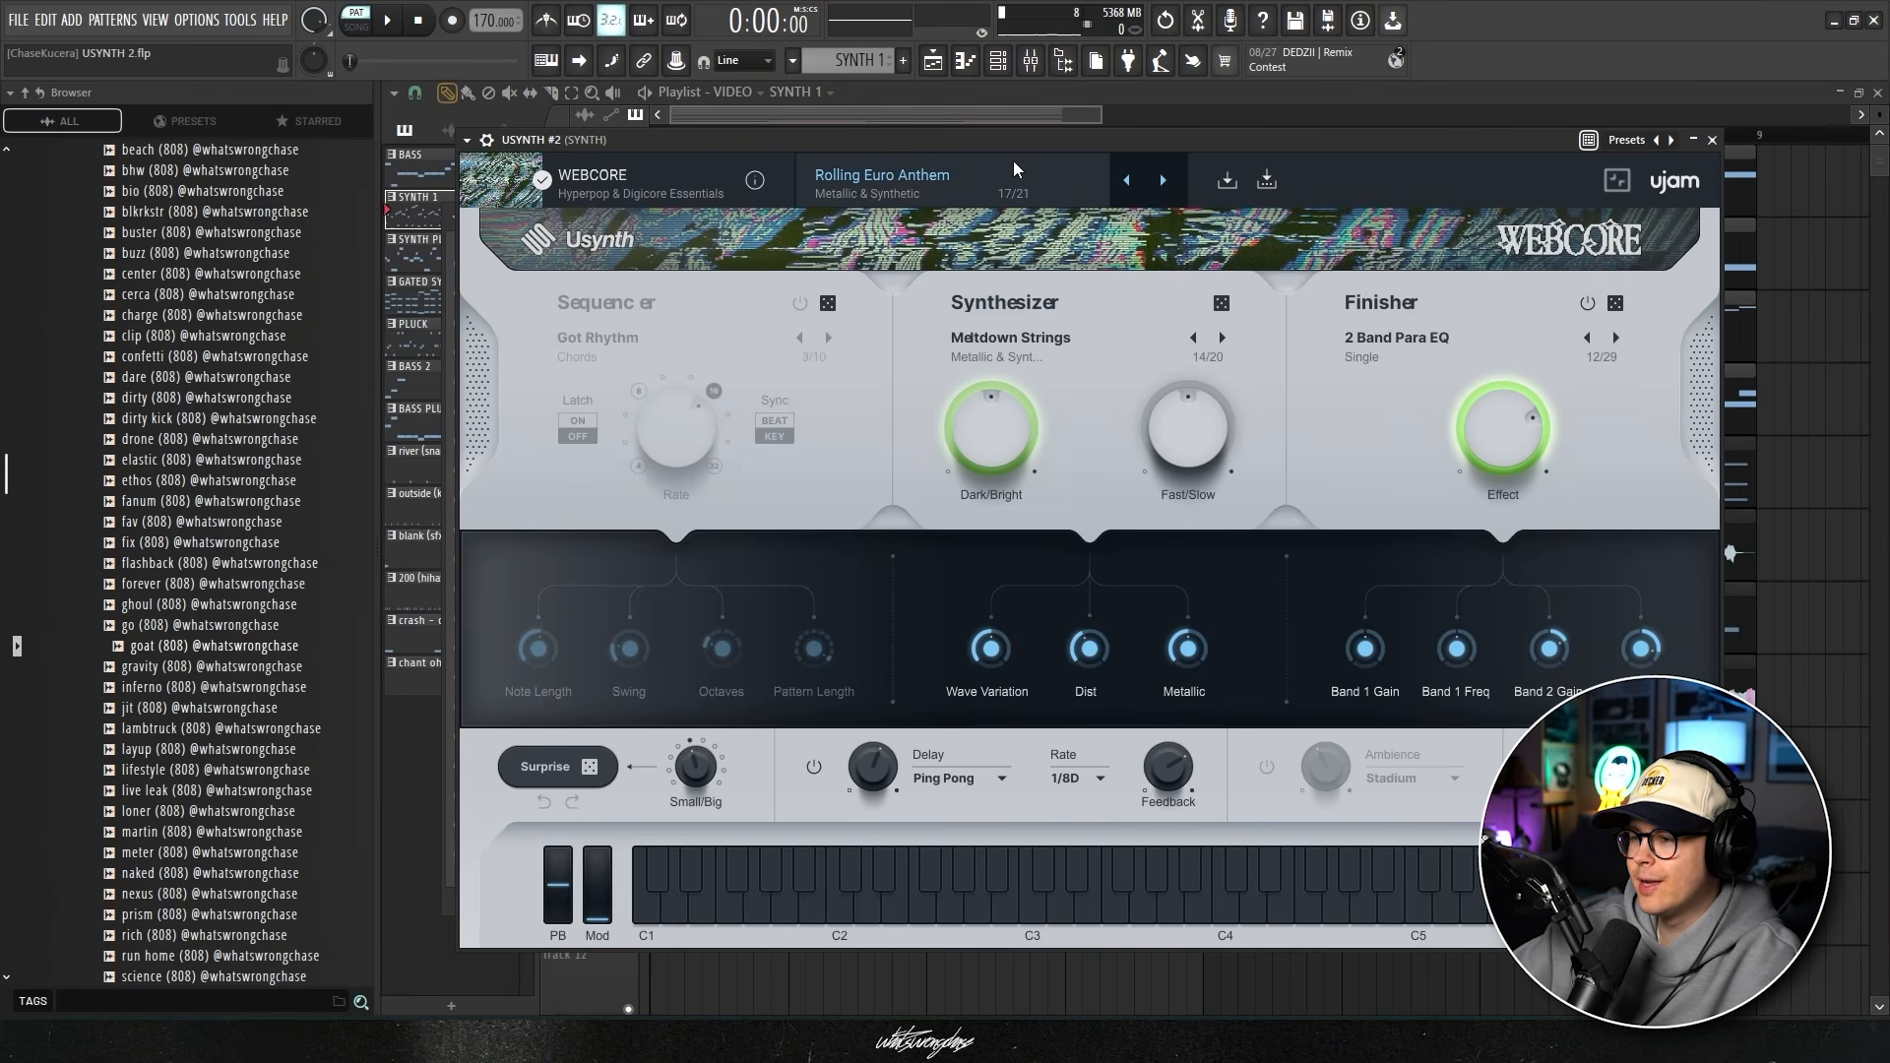
Examine the Meltdown Strings source in the SYNTH channel's Usynth and browse the available synthesizer sound categories.
drag(1157, 141, 1150, 139)
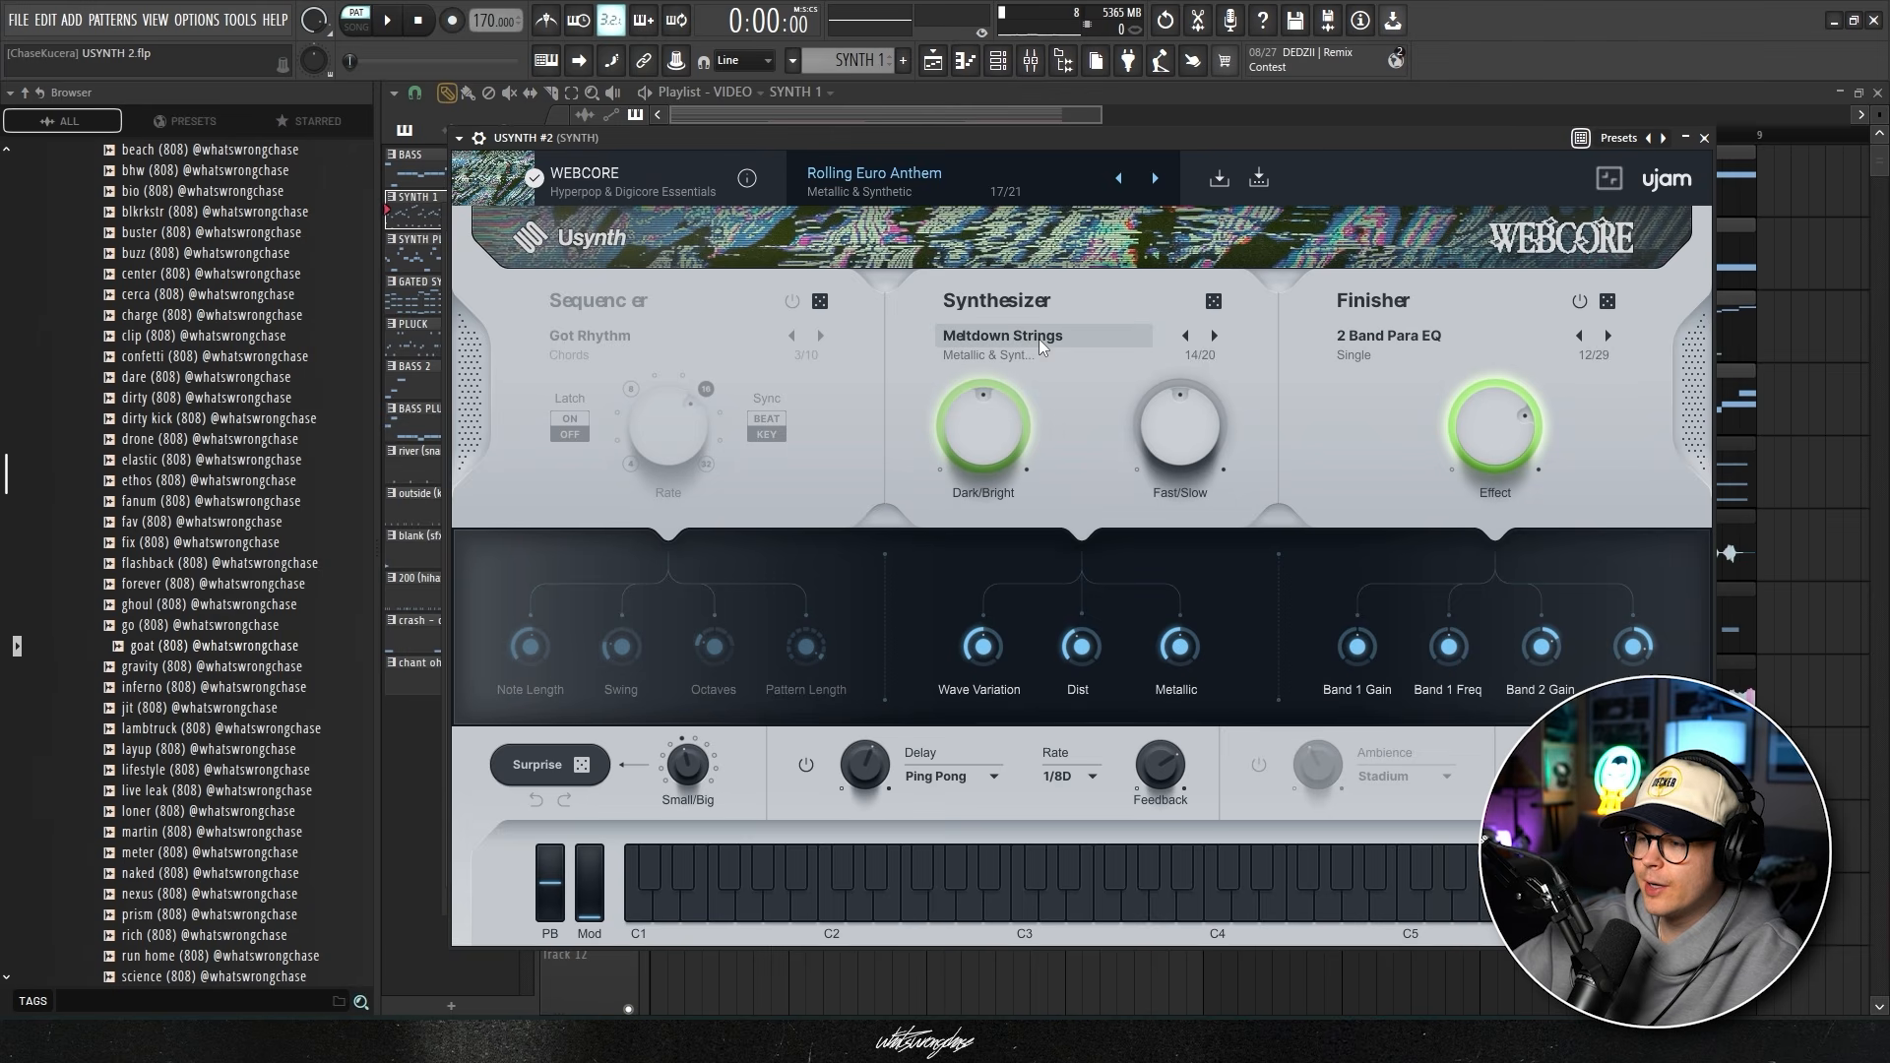
click(1009, 340)
mouse_move(1007, 371)
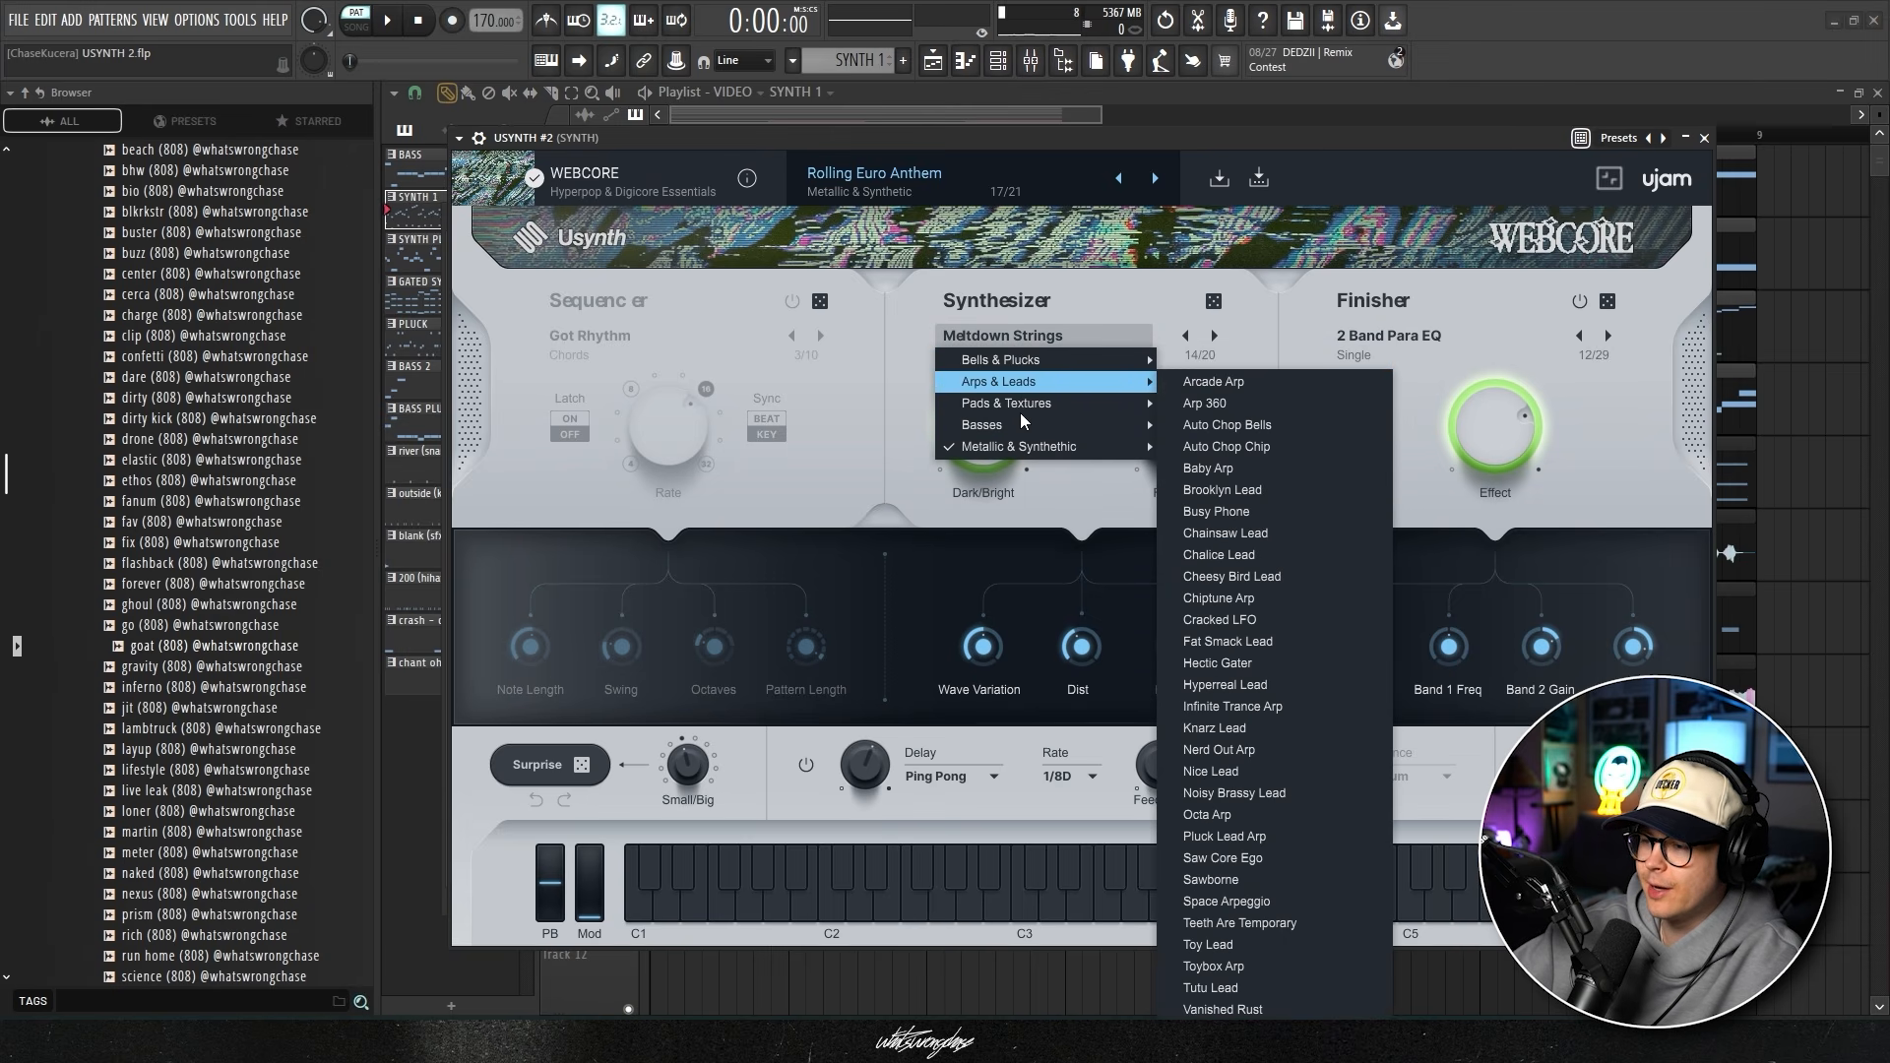
click(1209, 248)
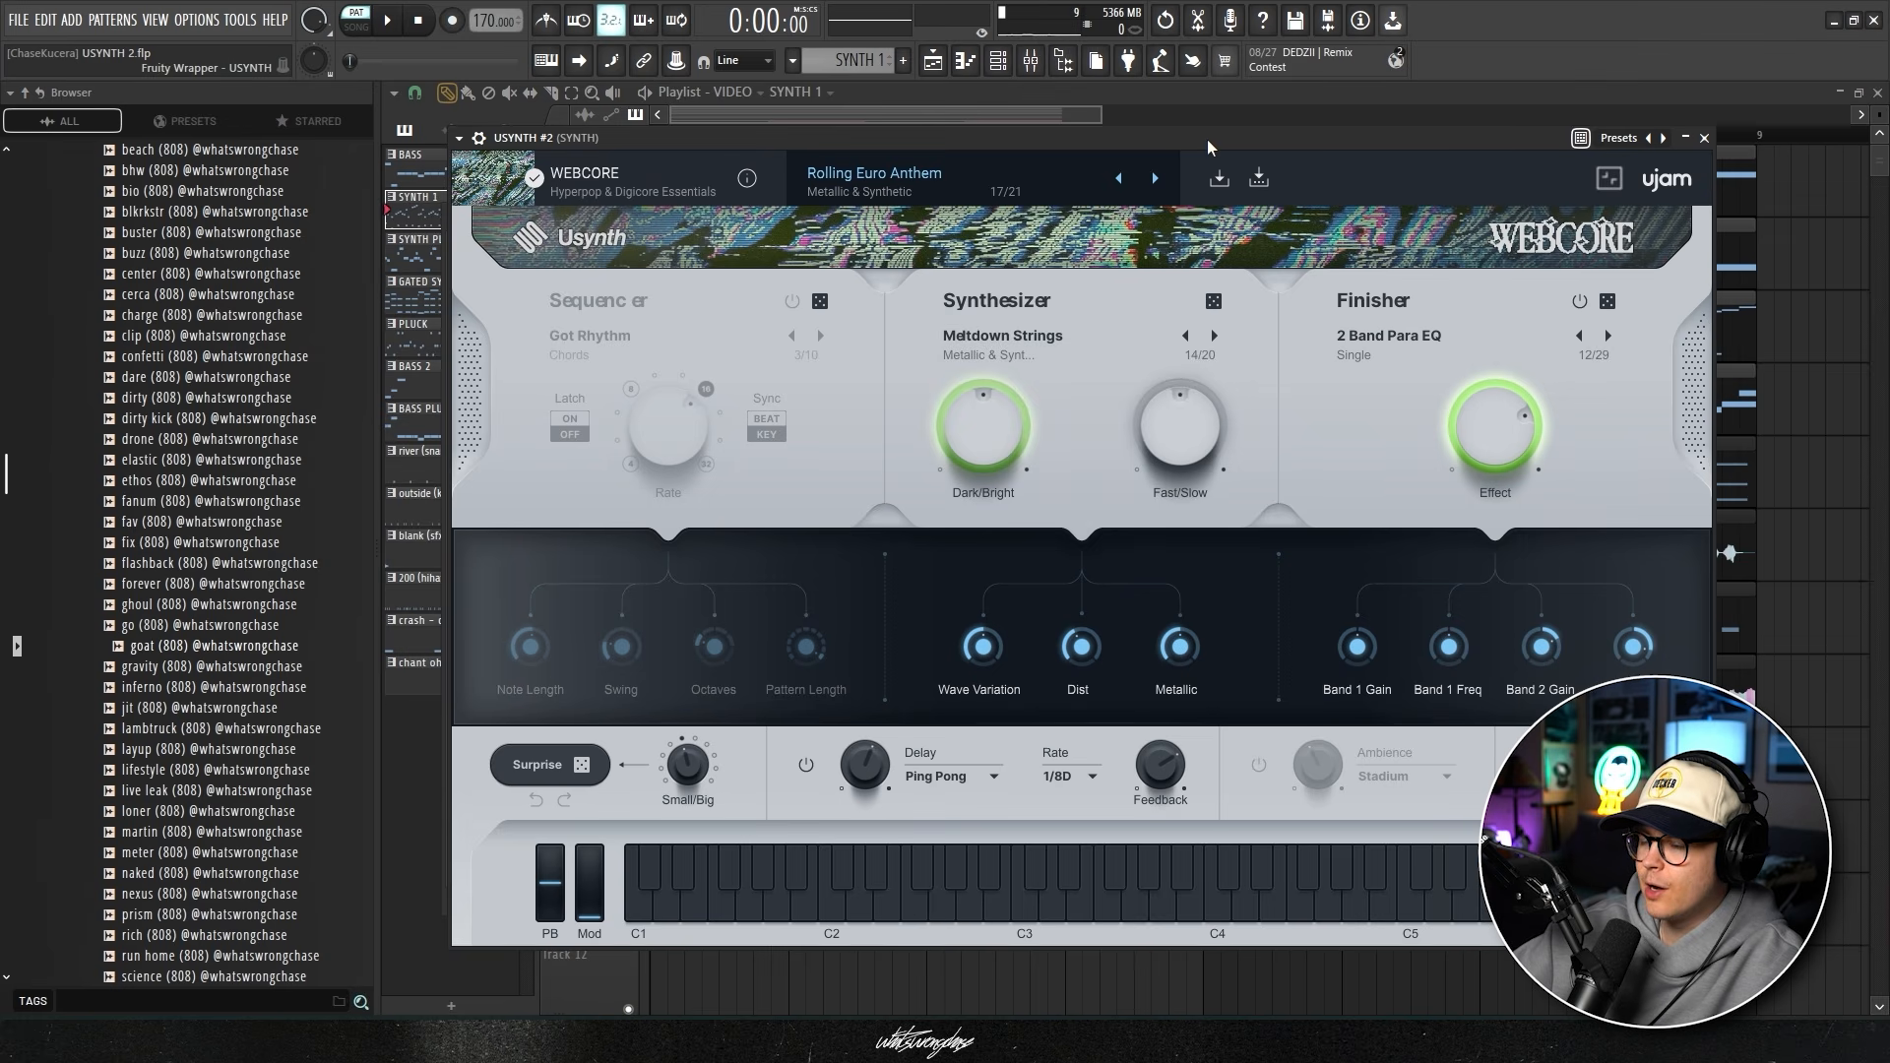
drag(1208, 148, 1215, 156)
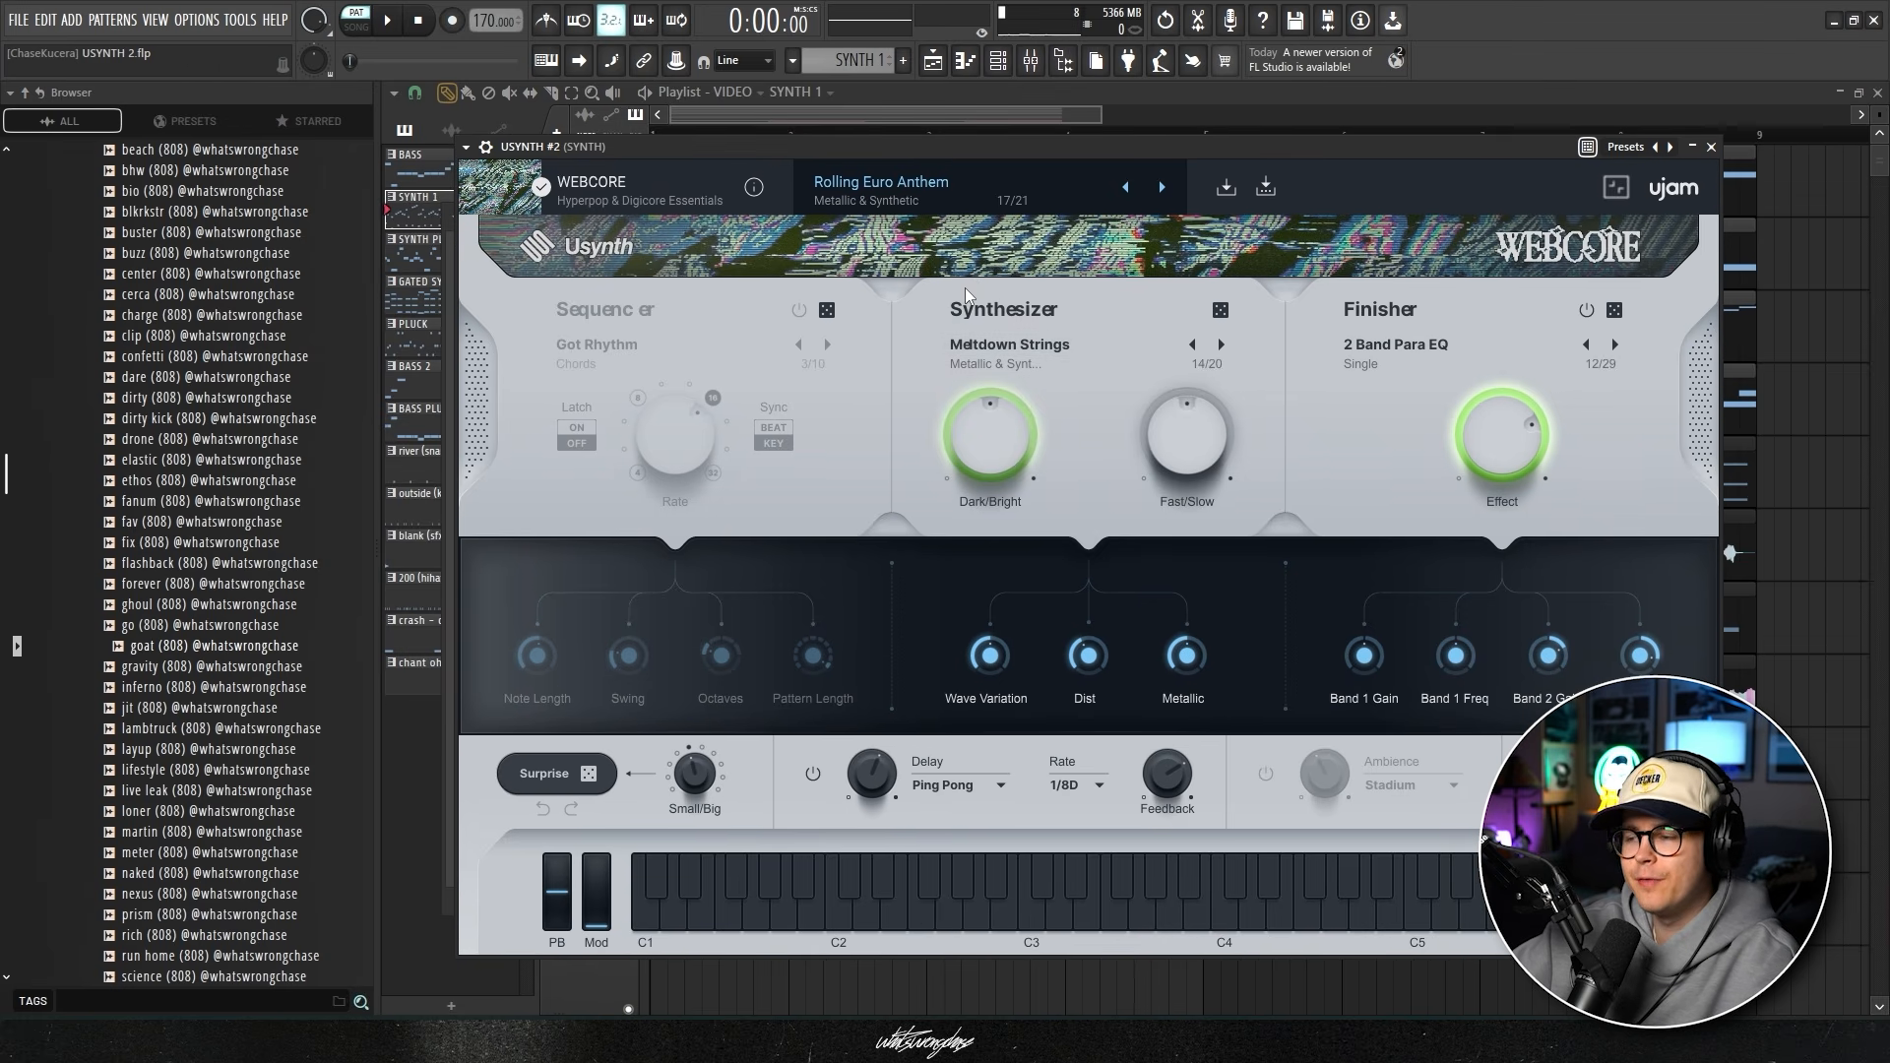
click(1008, 349)
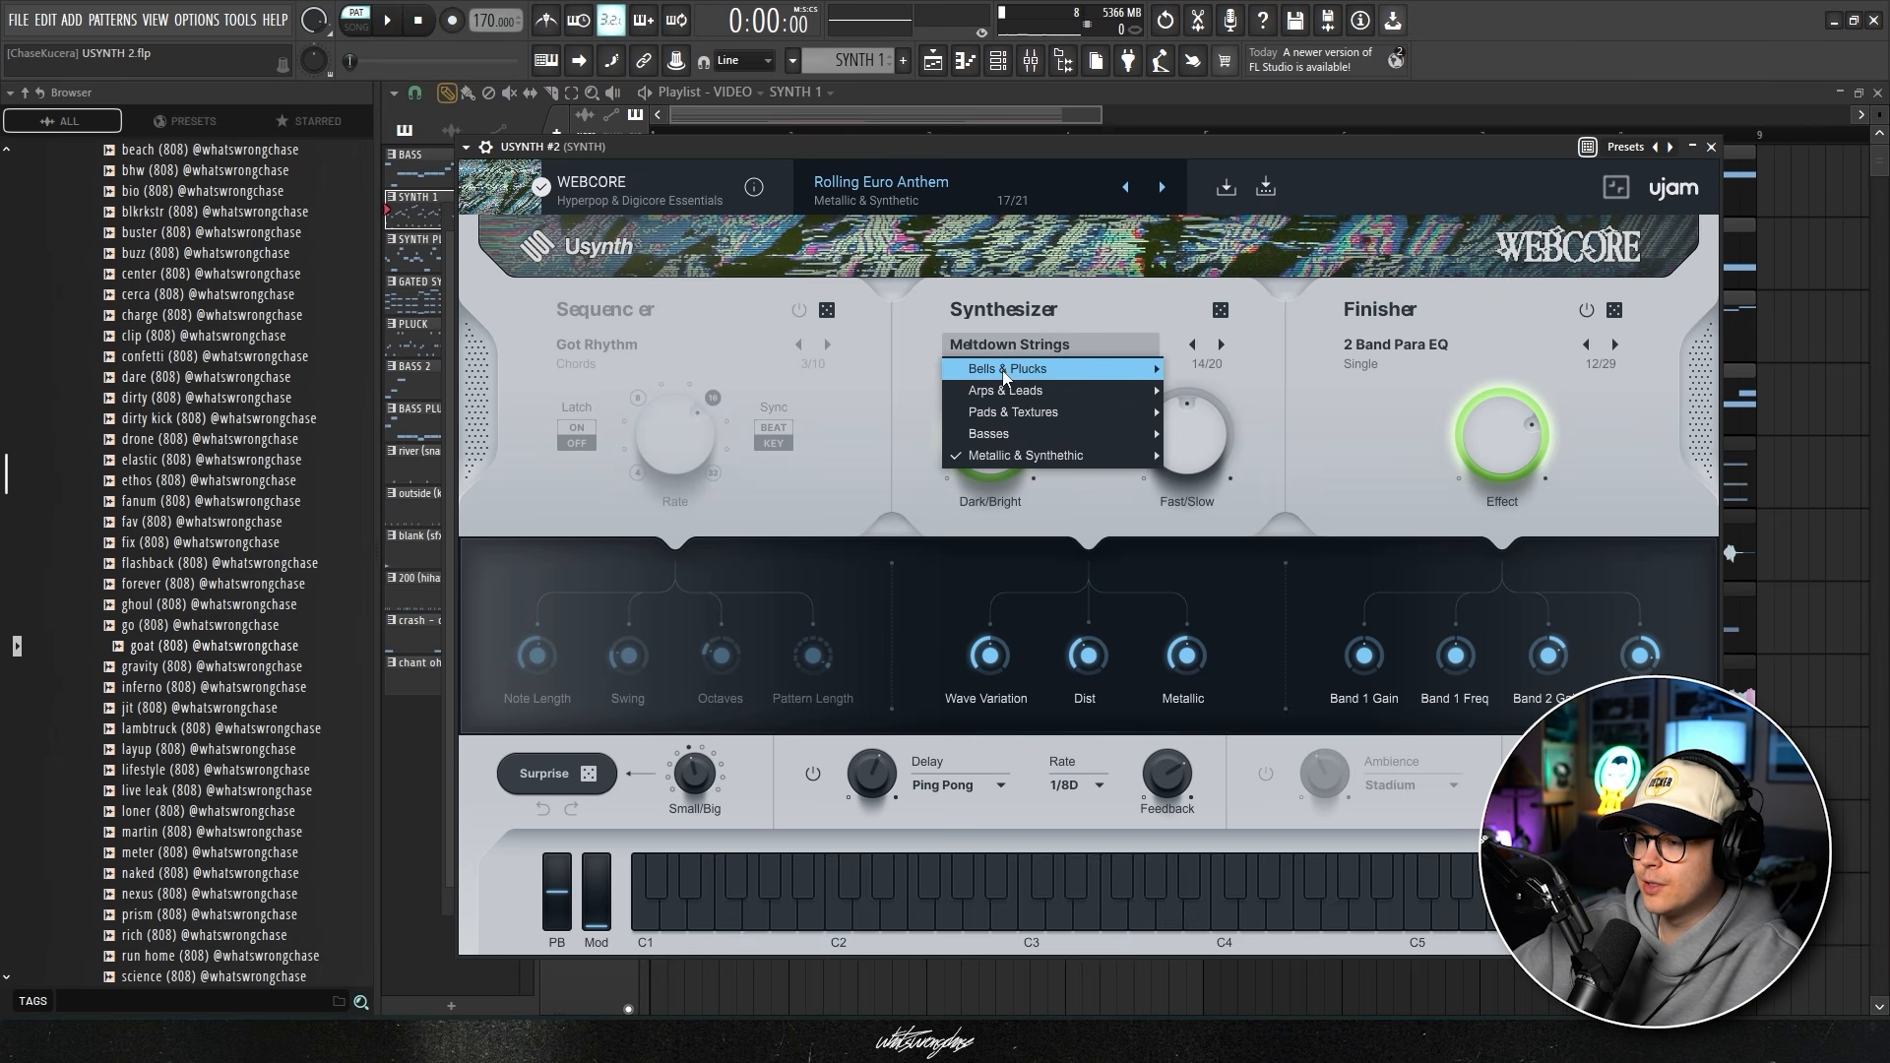
click(1093, 486)
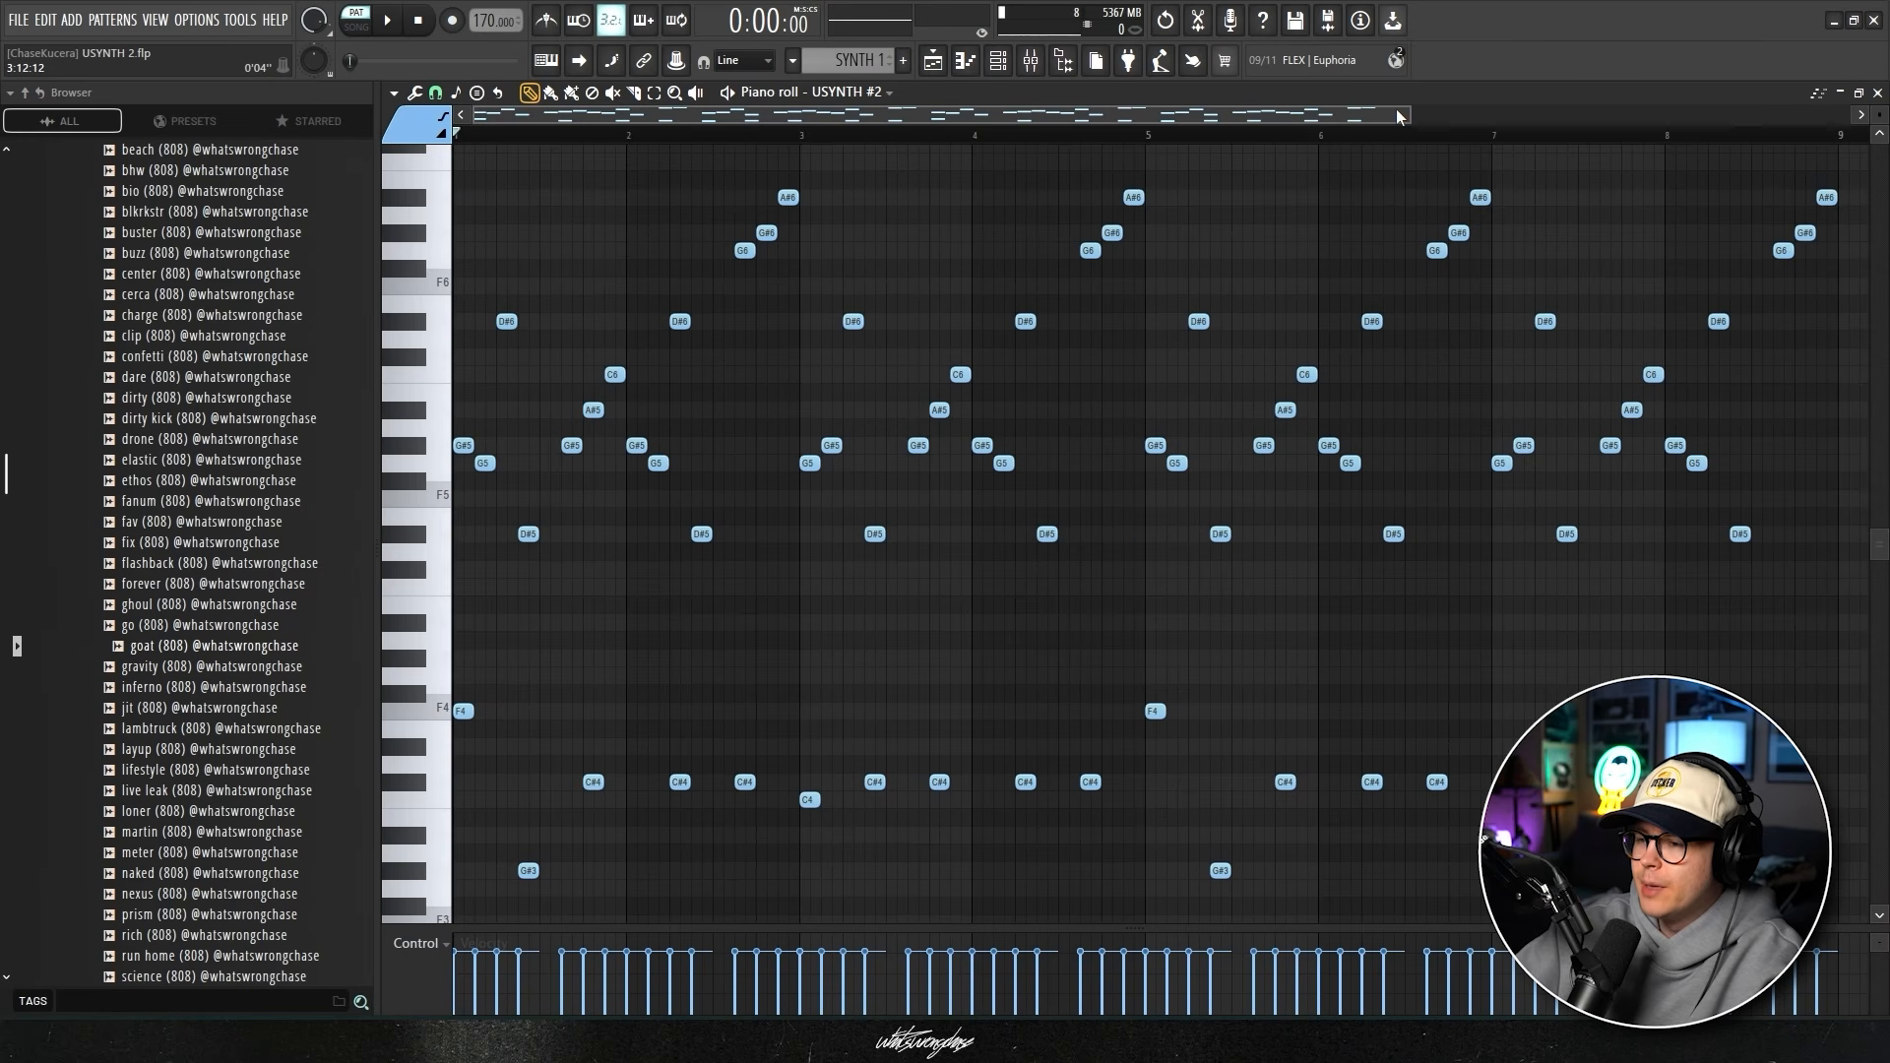
Highlight the low notes across the whole SYNTH pattern, then the upper melody notes in bar 1, and clear the selection.
mouse_move(1397, 115)
mouse_down()
mouse_move(1437, 114)
mouse_move(1402, 114)
mouse_up()
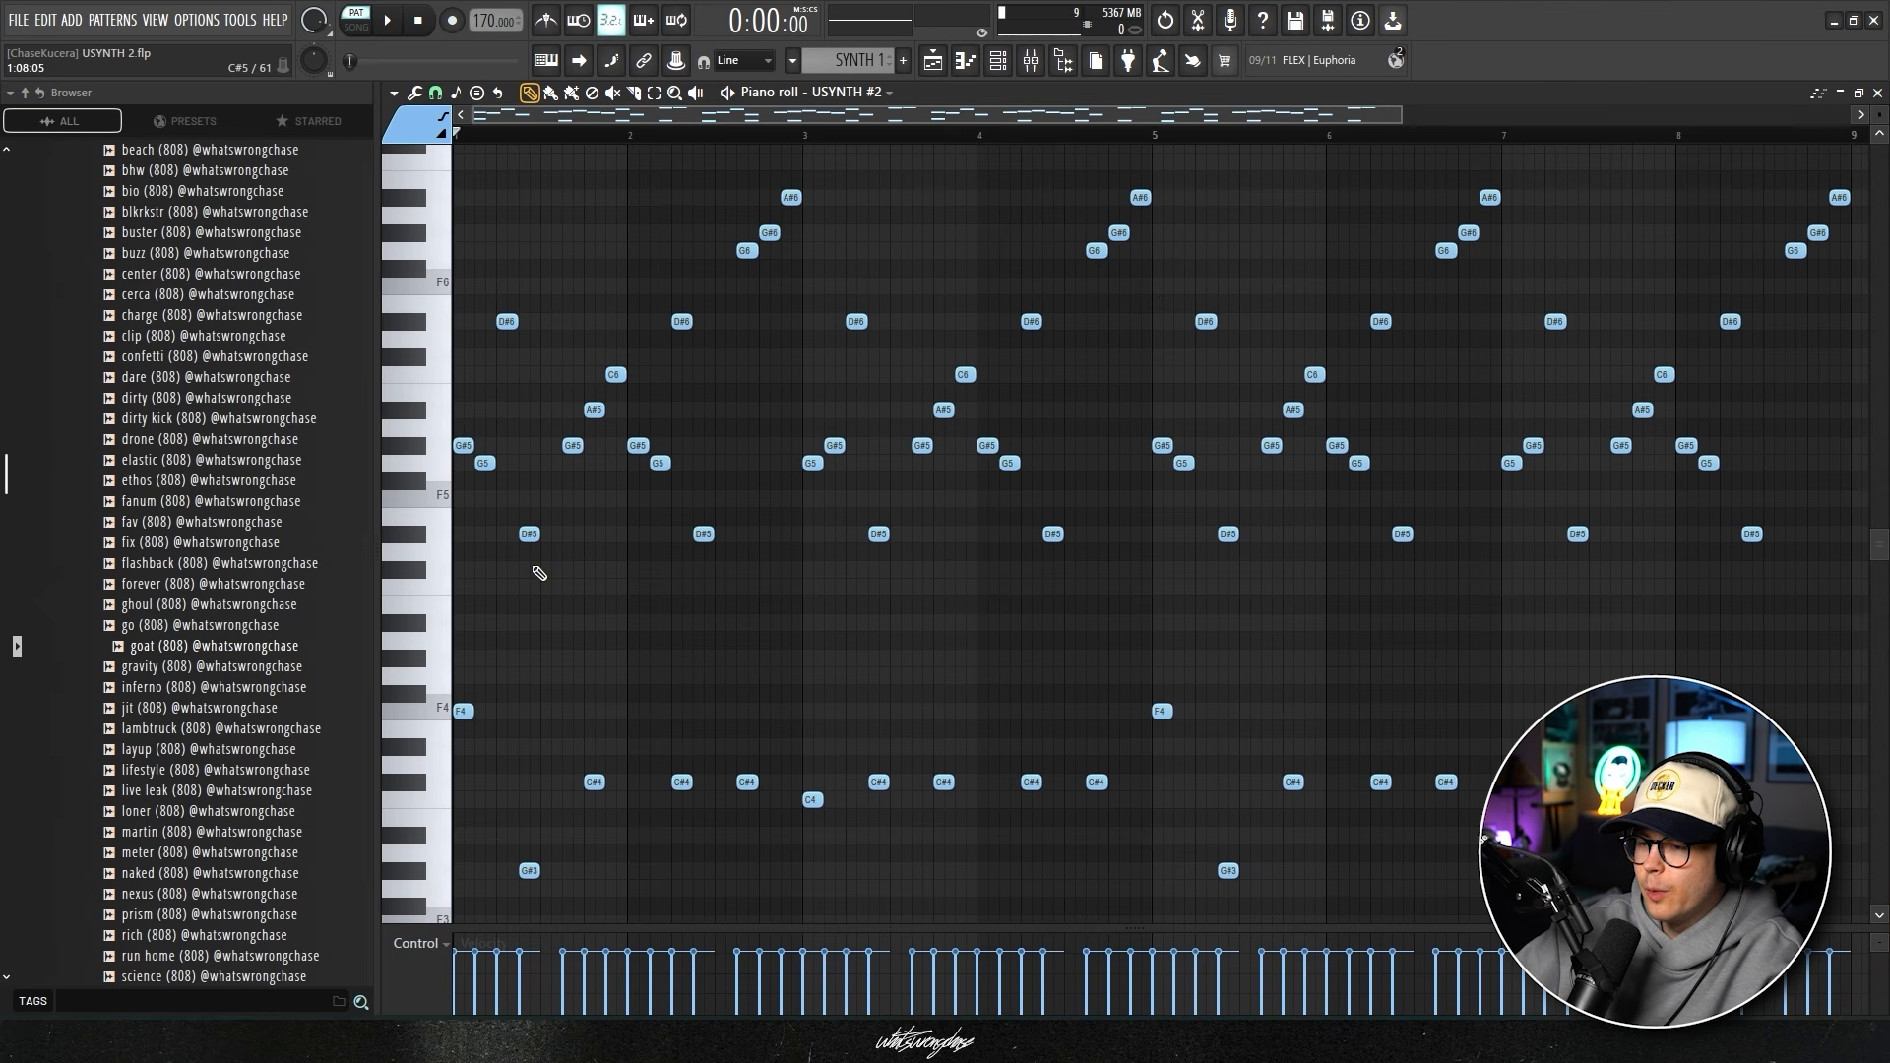
drag(464, 678, 1835, 896)
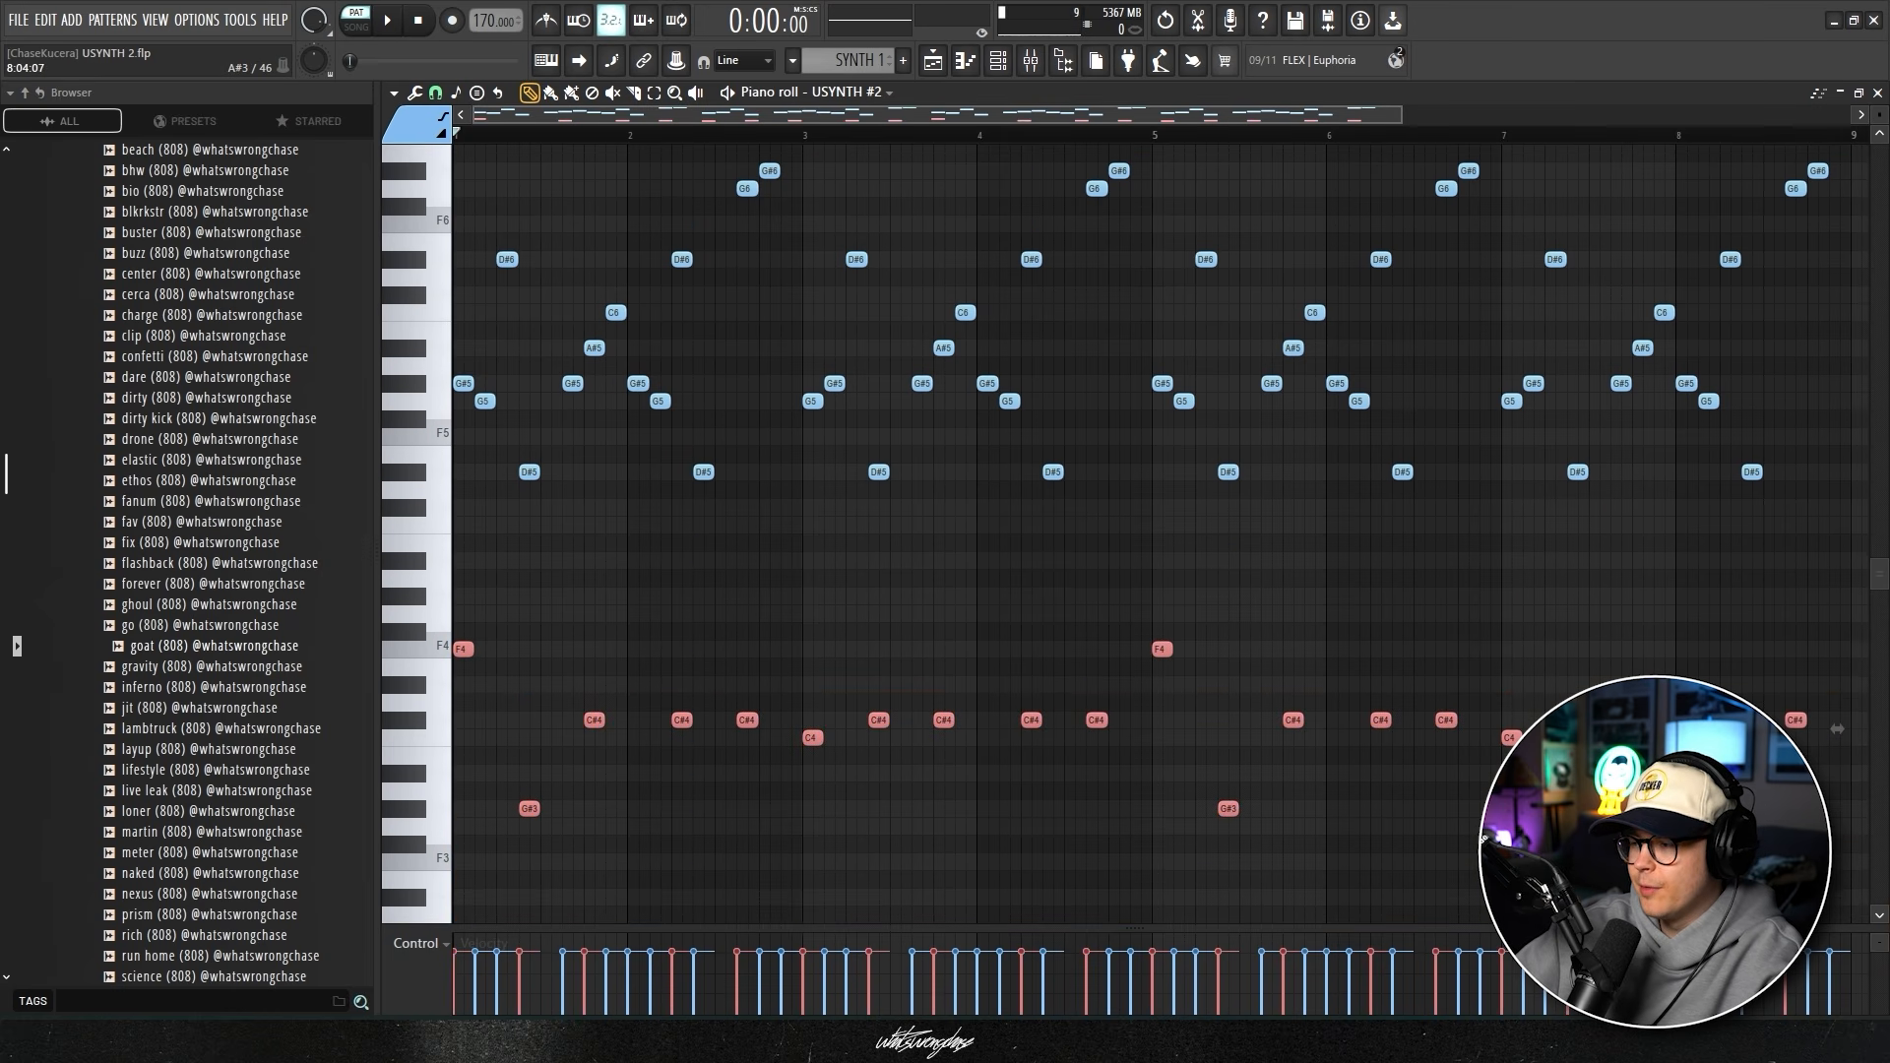
scroll(725, 662, up, 3)
drag(729, 653, 448, 338)
scroll(583, 354, down, 4)
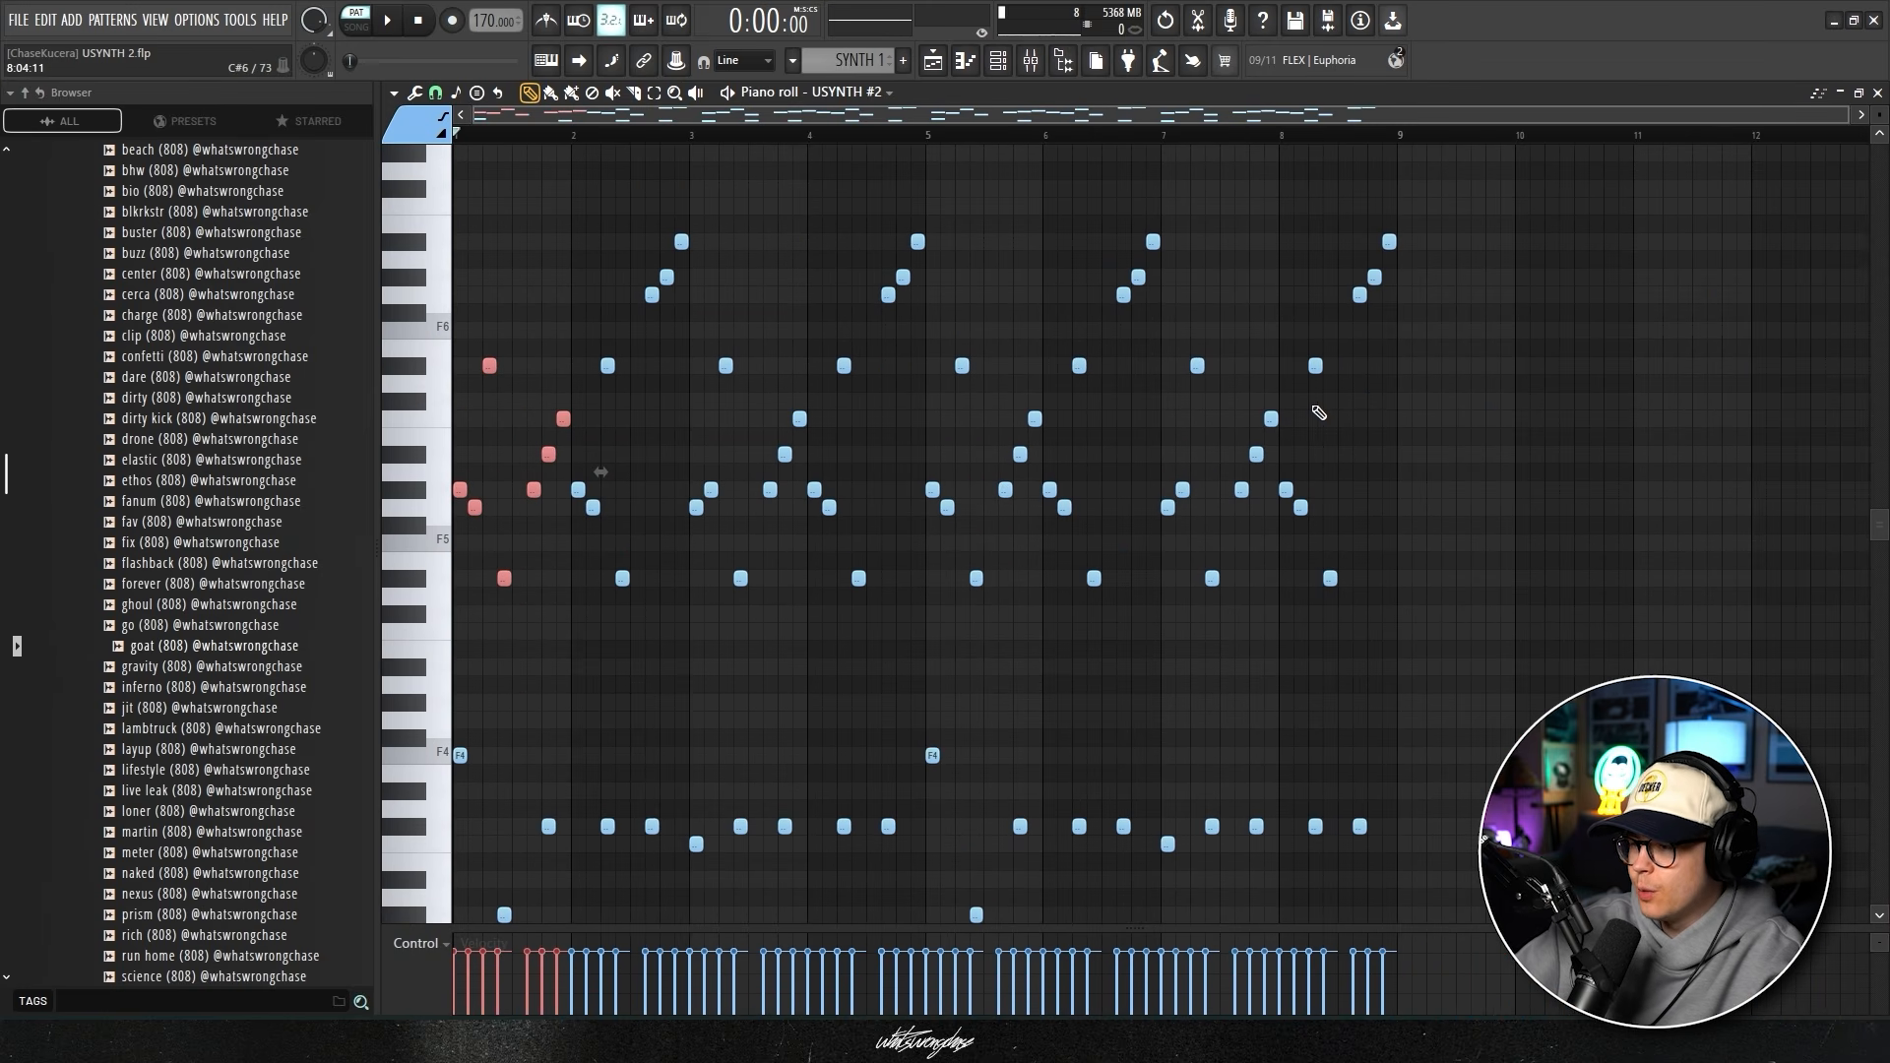
scroll(836, 325, up, 5)
key(ctrl+d)
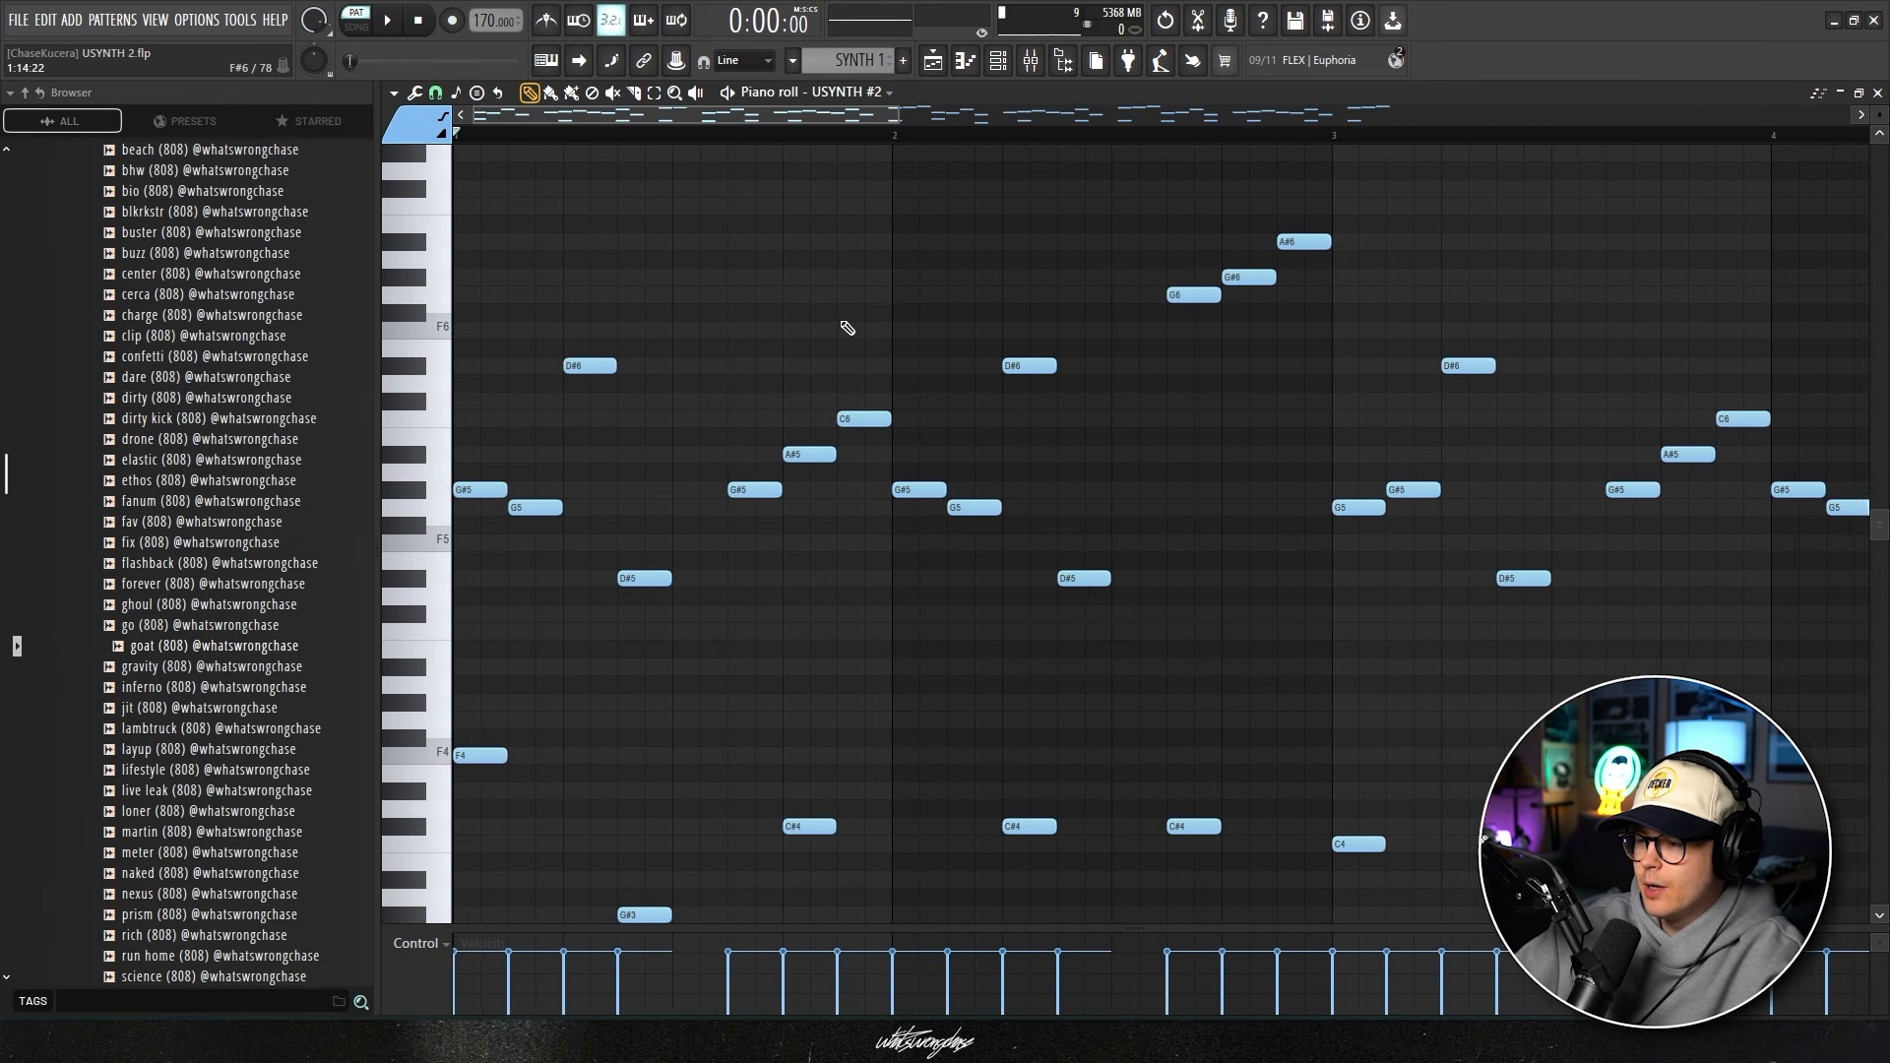
Highlight the rising G#5, A#5 and C6 notes ending bar 1, clear the selection, and examine the higher run ending bar 2.
drag(832, 382, 728, 489)
scroll(873, 334, down, 2)
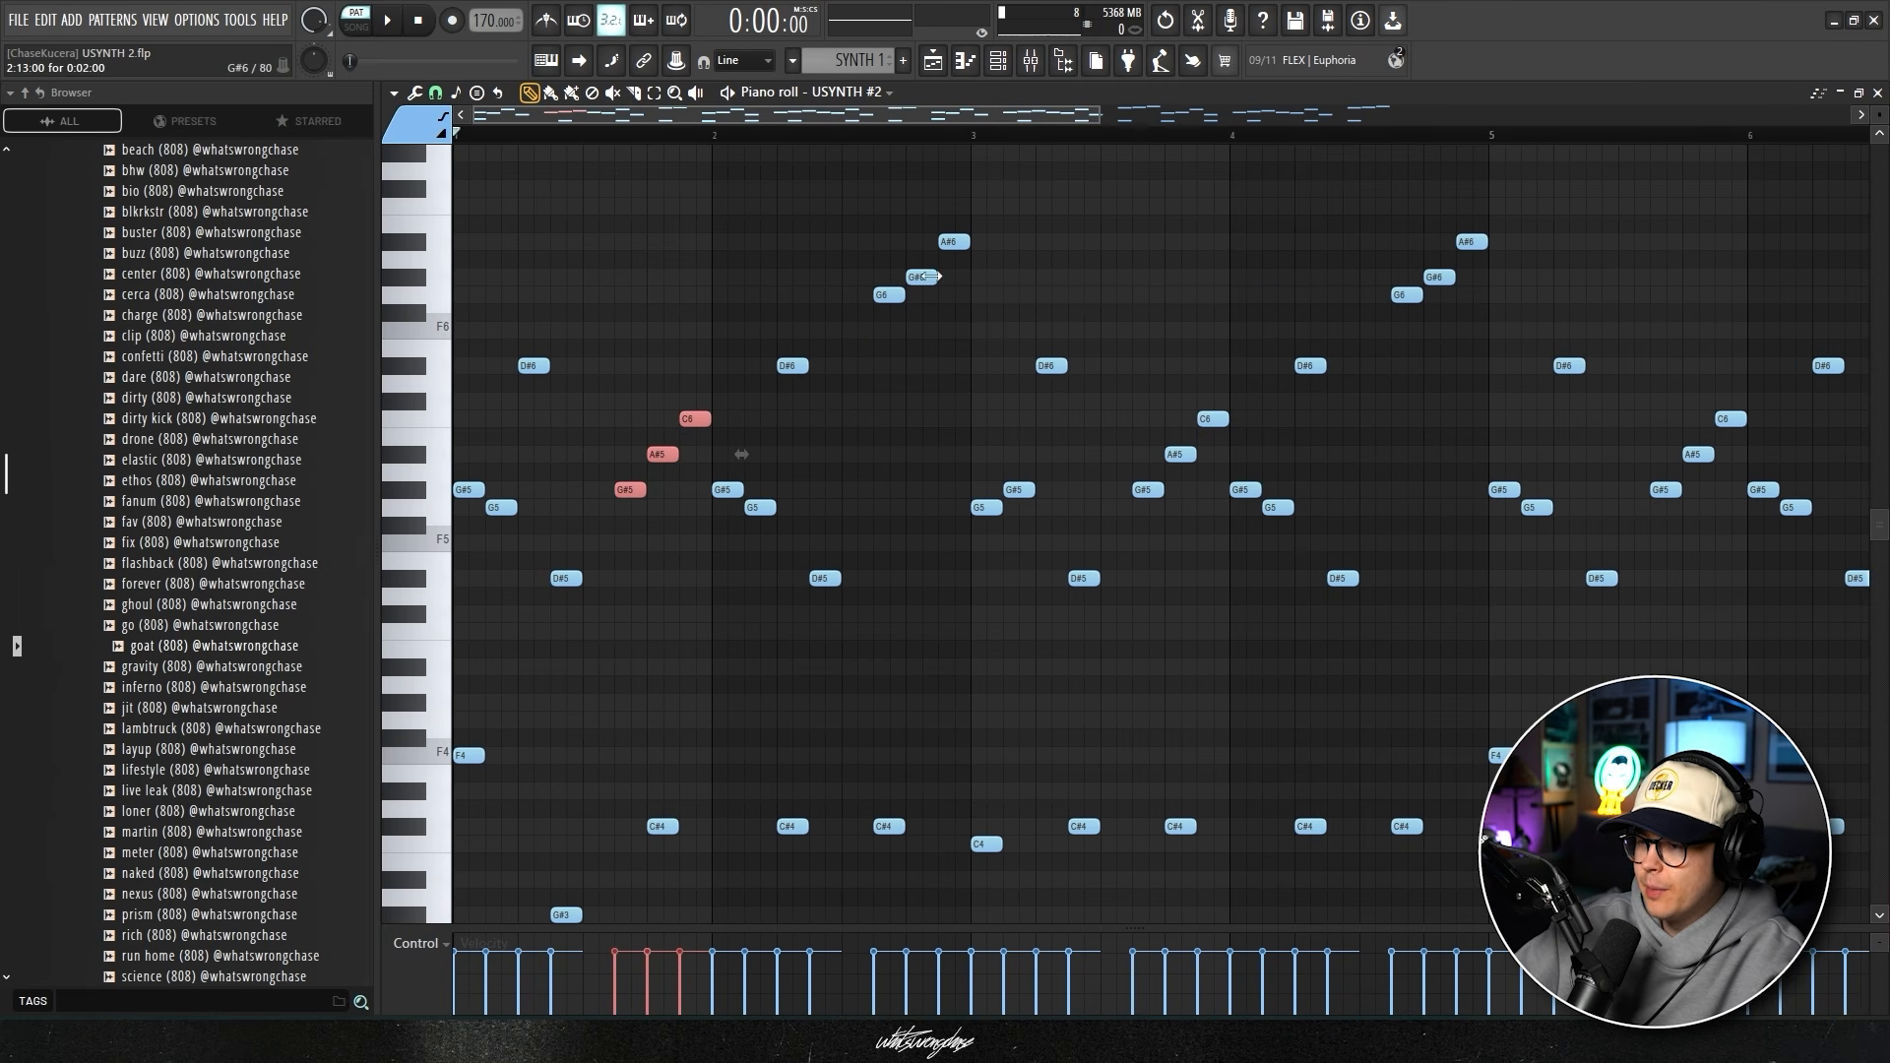
scroll(957, 268, up, 1)
key(ctrl+d)
scroll(960, 306, down, 1)
scroll(567, 489, up, 1)
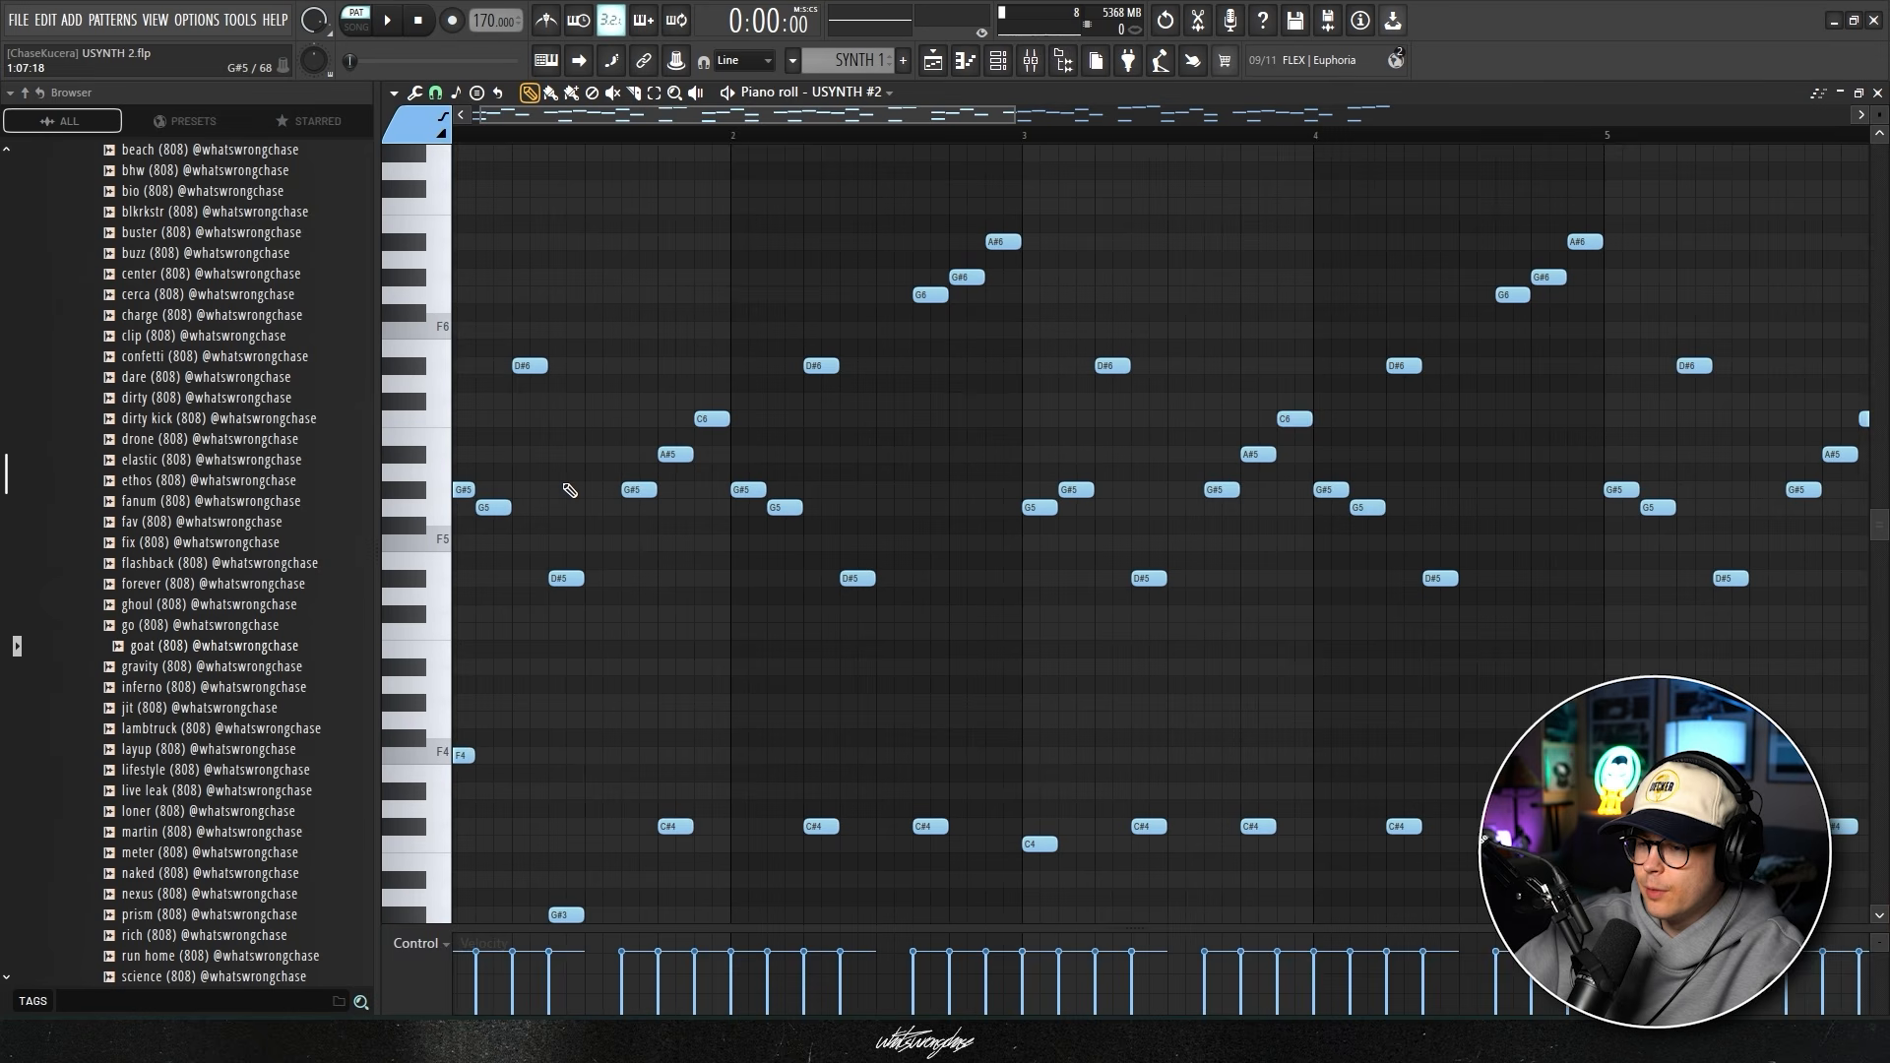
scroll(570, 489, up, 1)
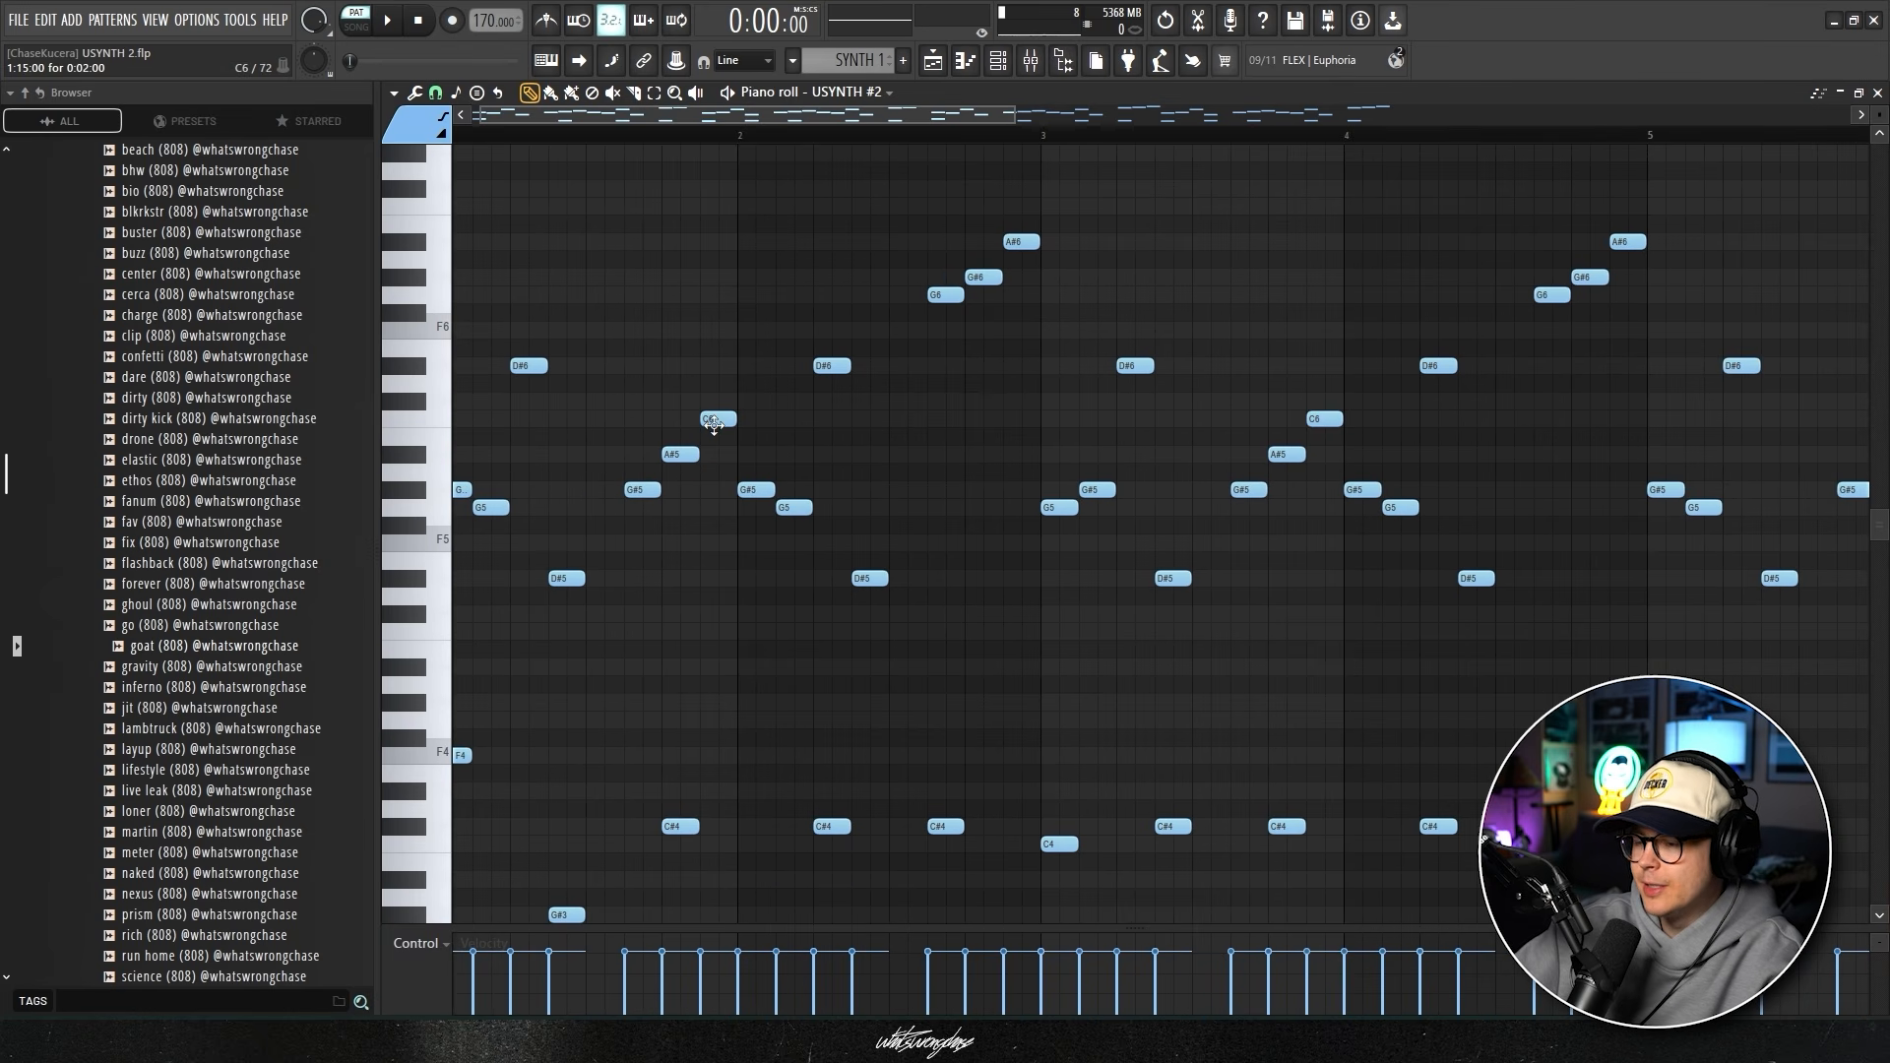
scroll(1016, 297, up, 2)
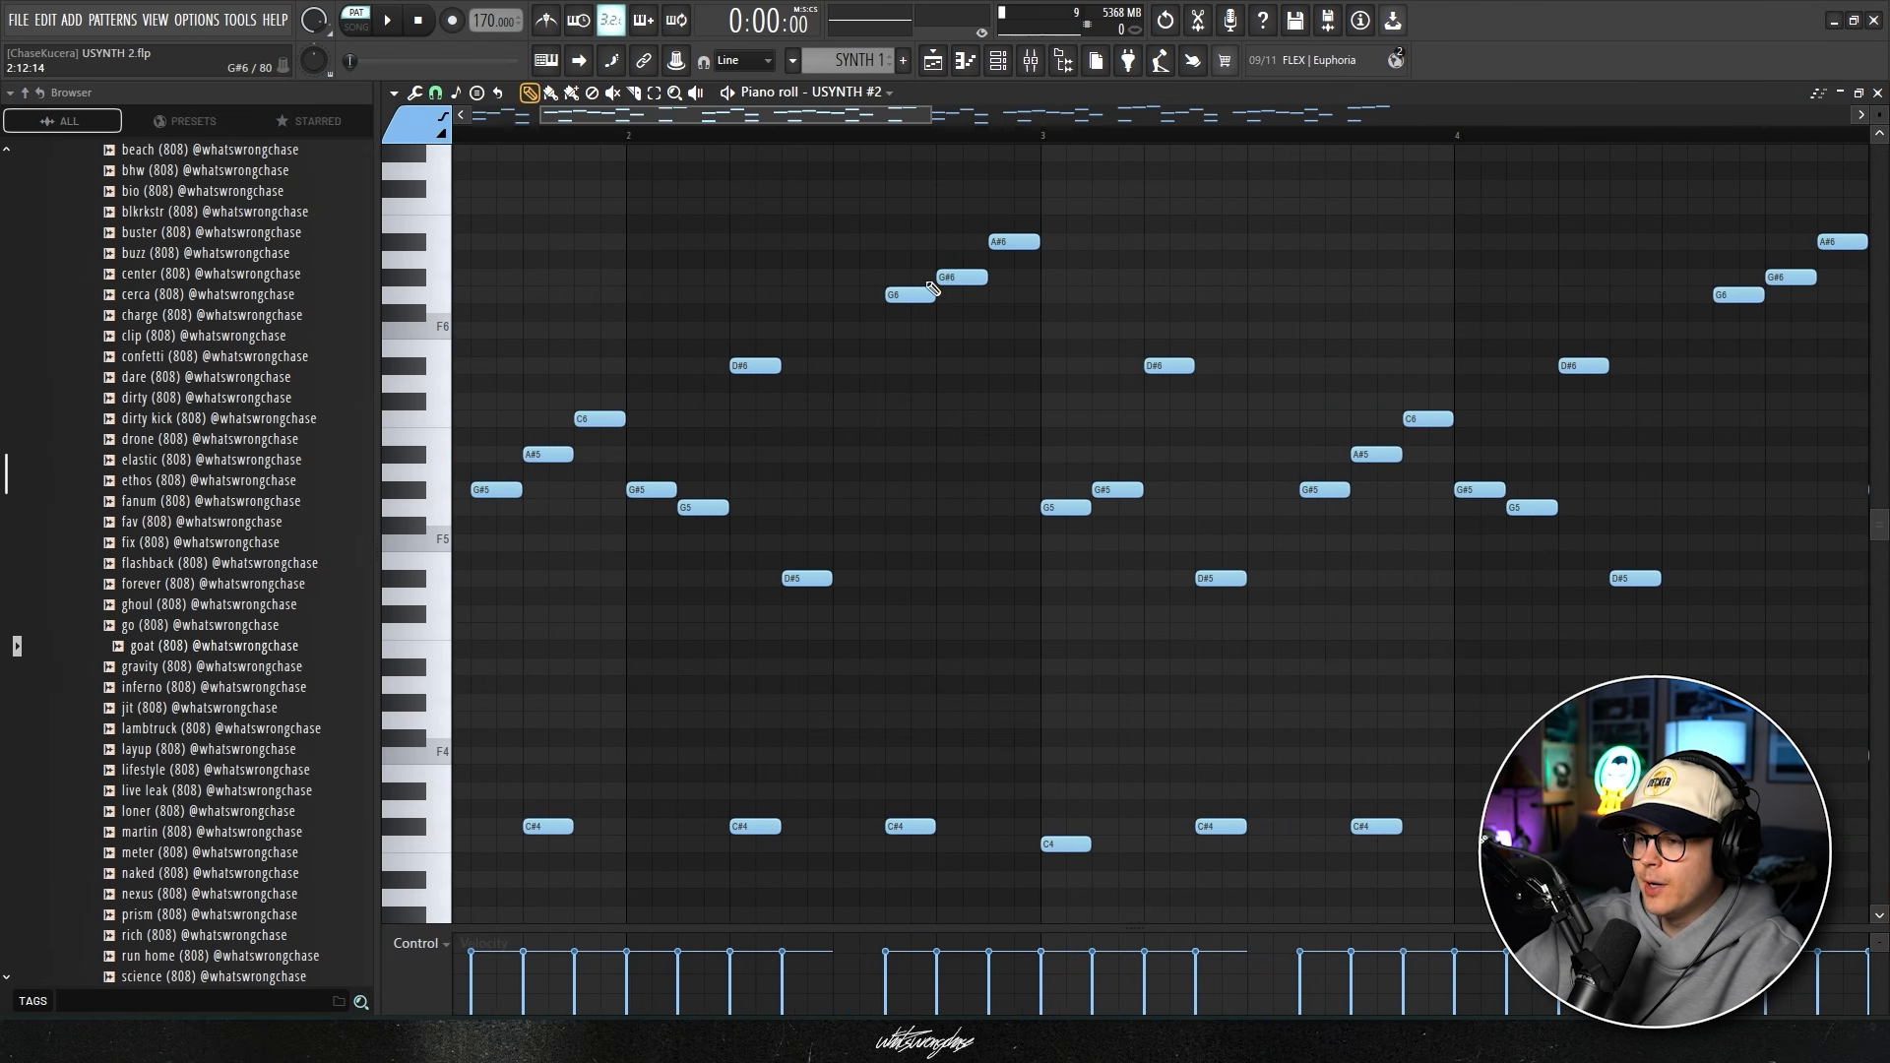
scroll(1004, 313, up, 1)
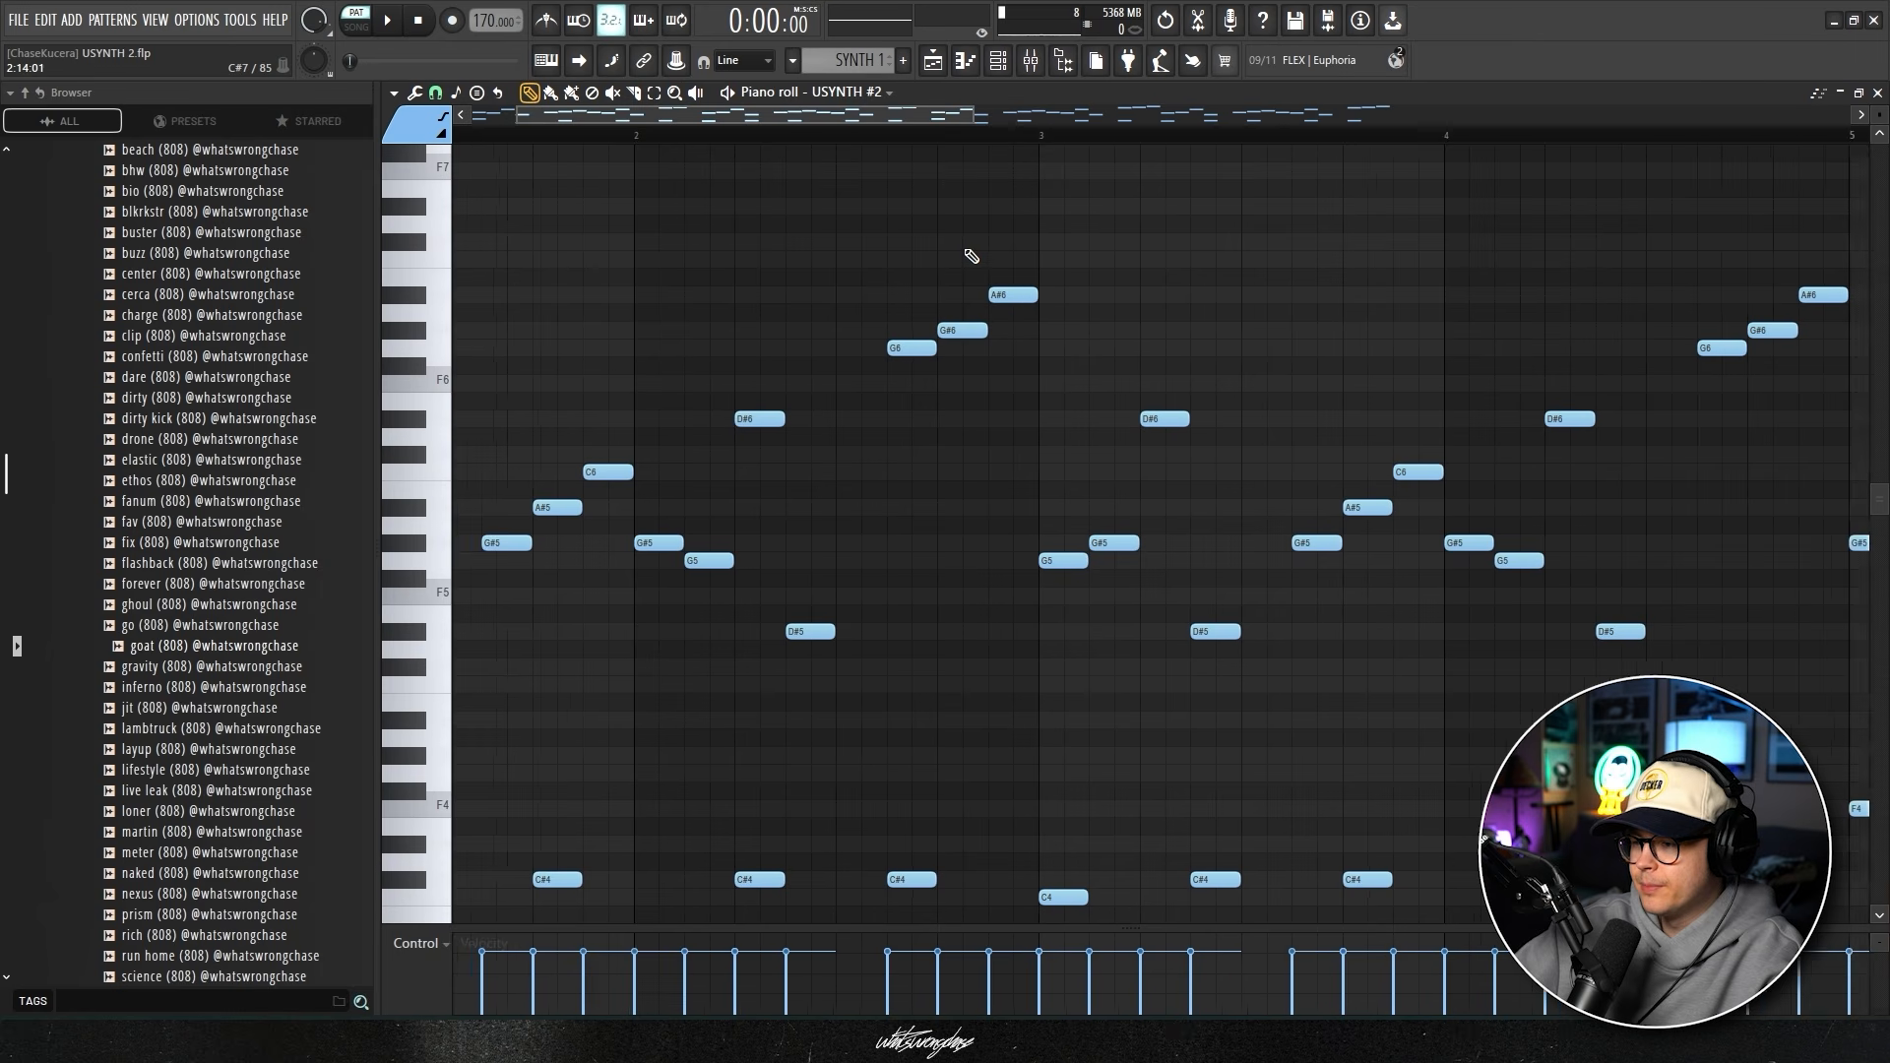
Play the SYNTH pattern and stop playback.
key(space)
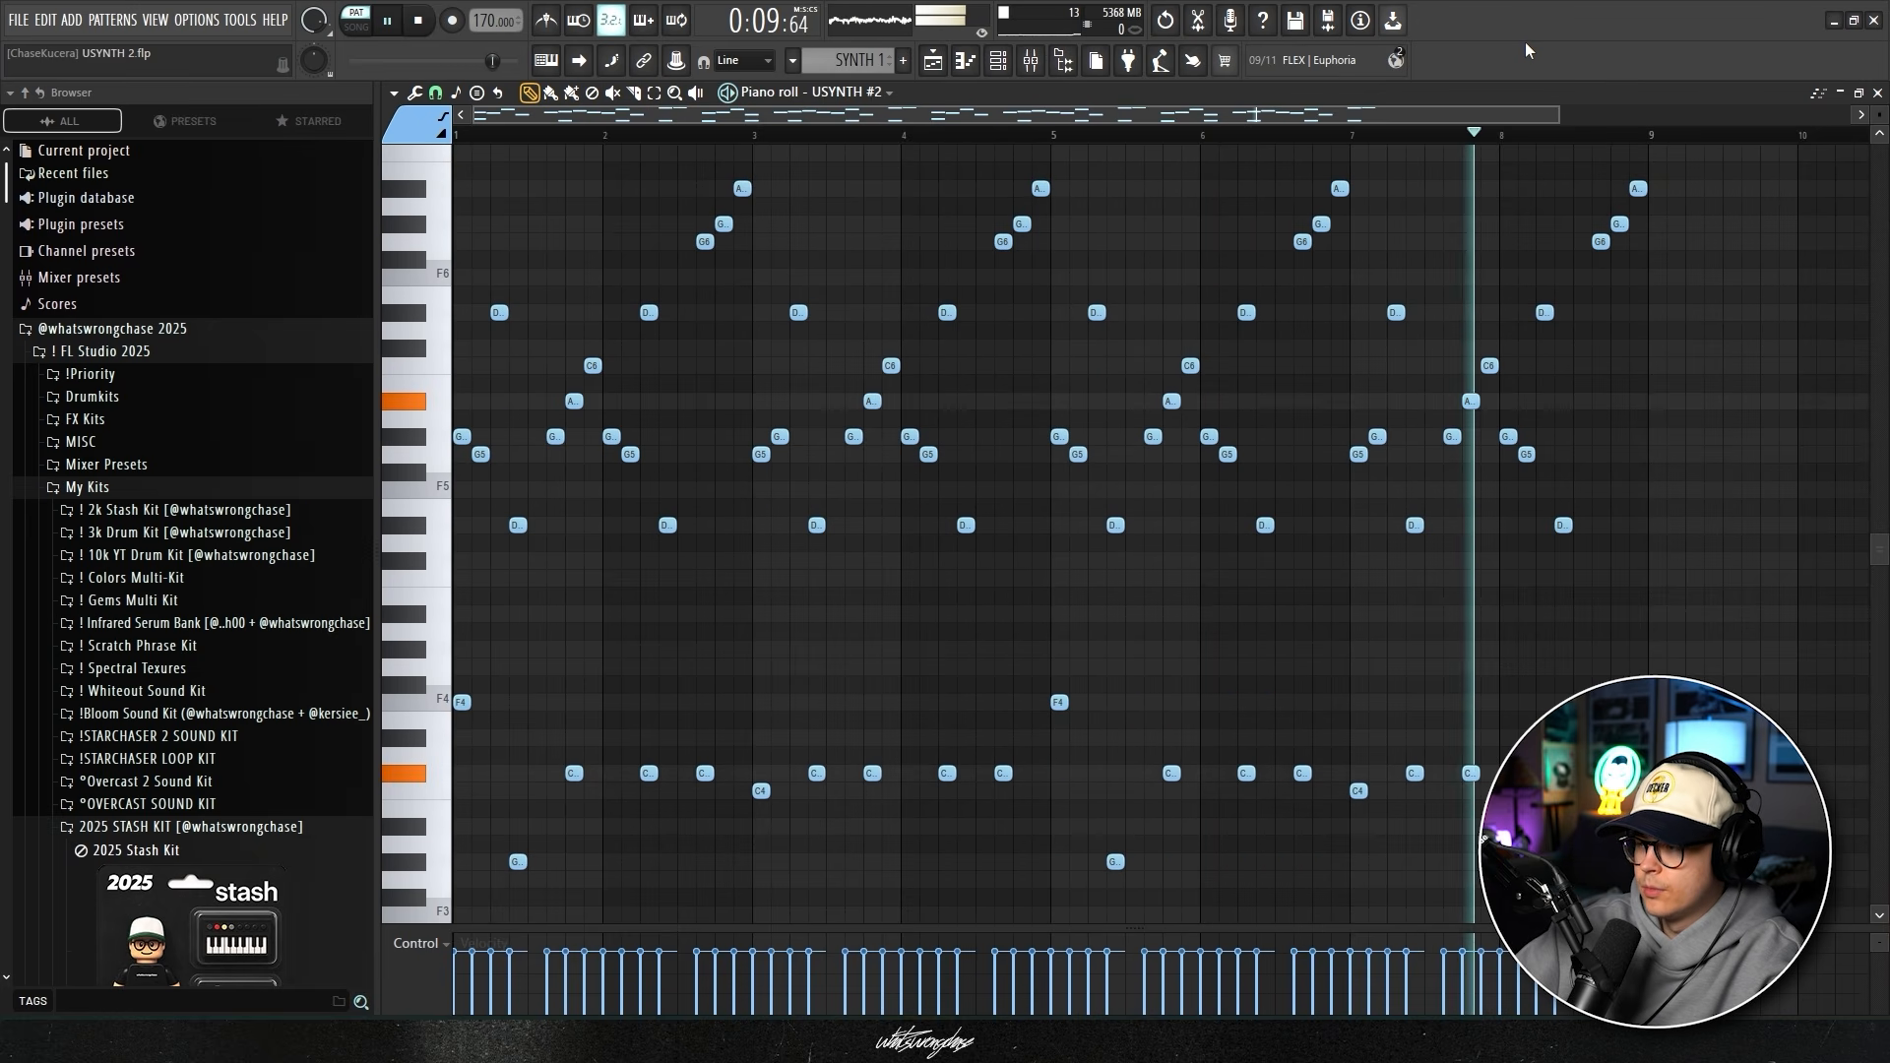
key(space)
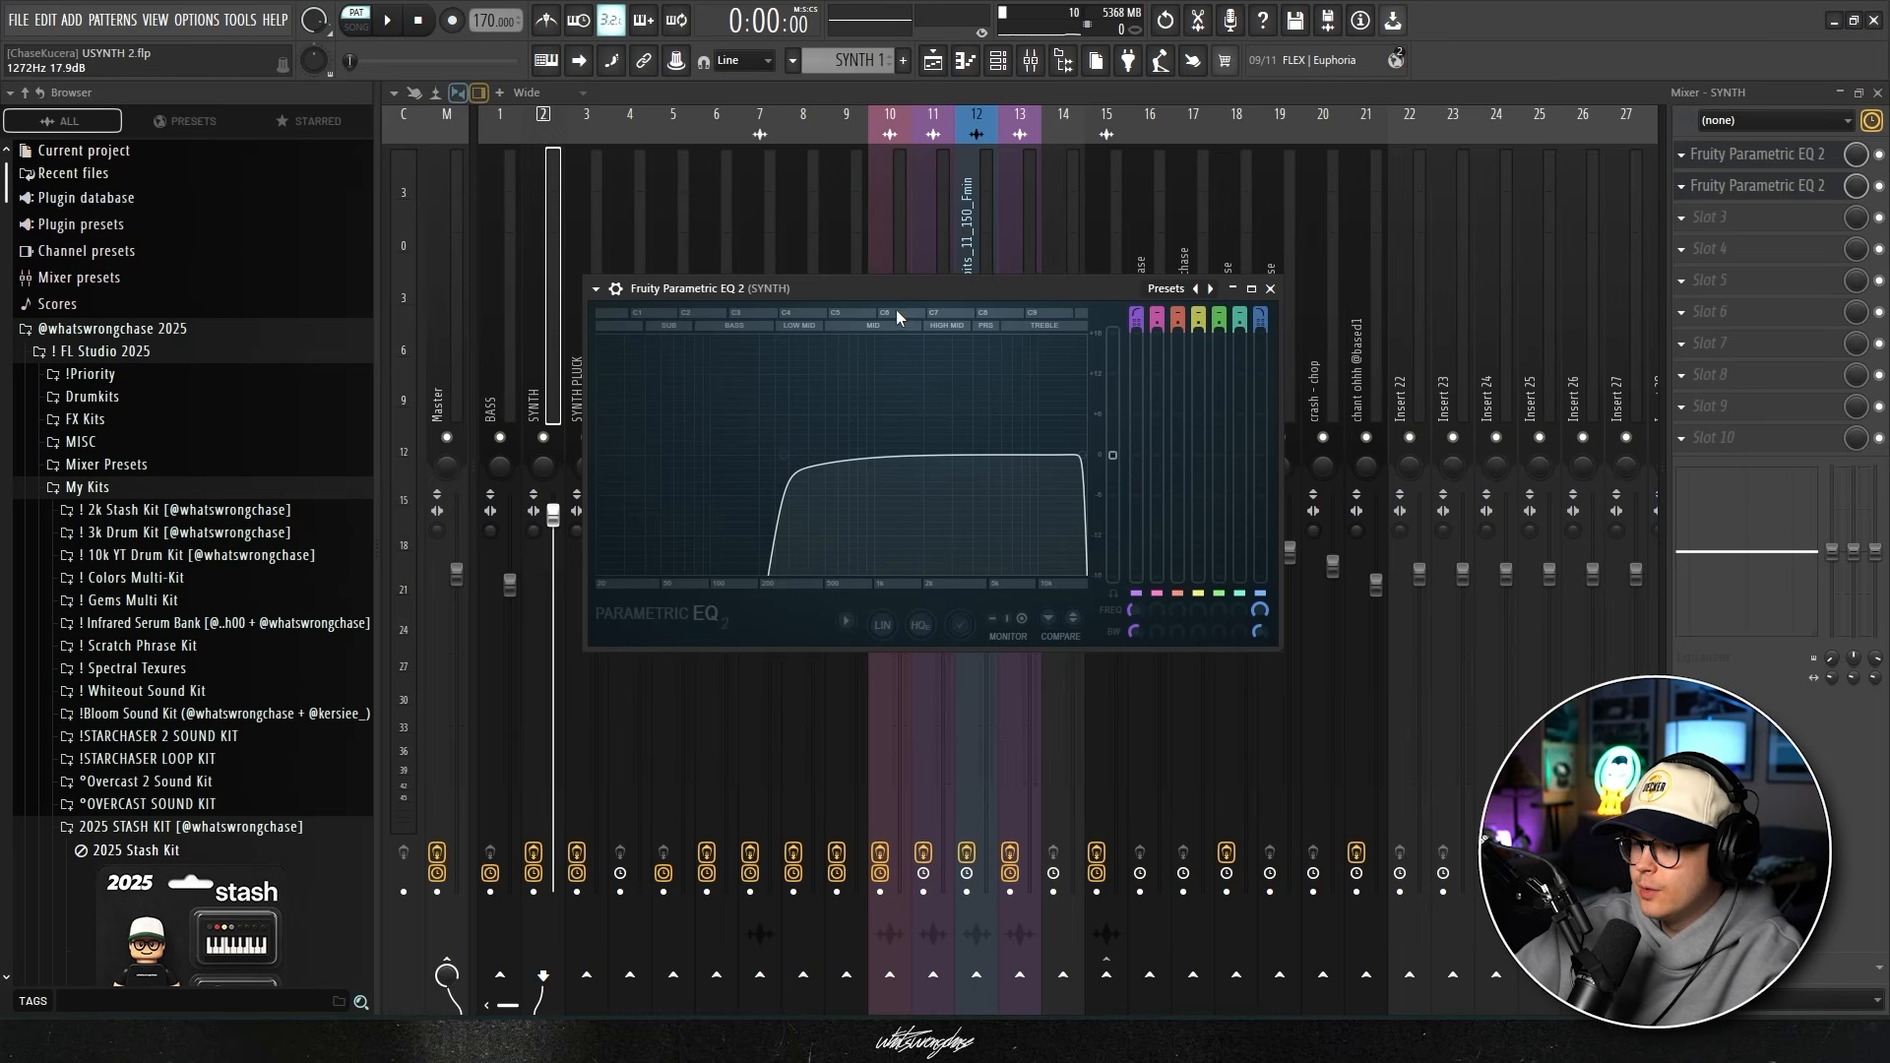
Review the curves of both Fruity Parametric EQ 2 effects on the SYNTH mixer track.
drag(894, 291, 903, 278)
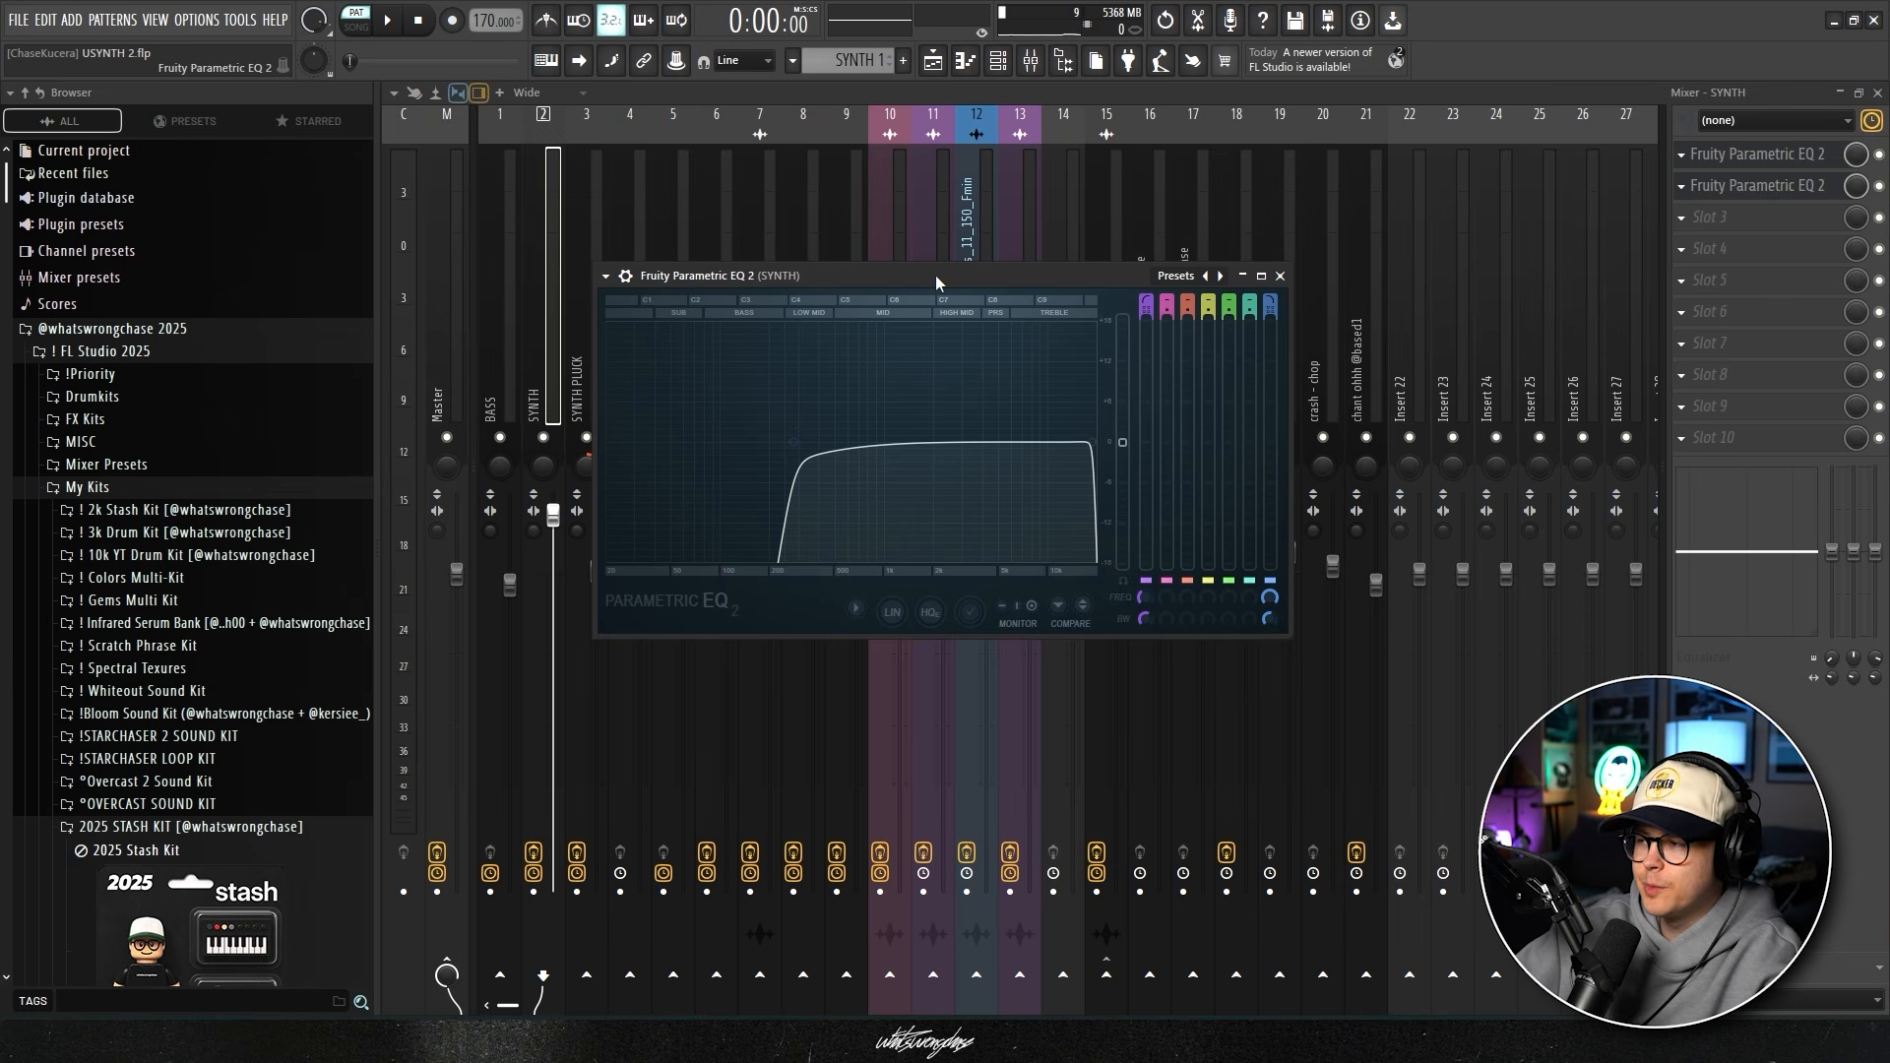
click(1763, 185)
mouse_move(993, 356)
mouse_down()
mouse_move(1002, 318)
mouse_move(979, 325)
mouse_up()
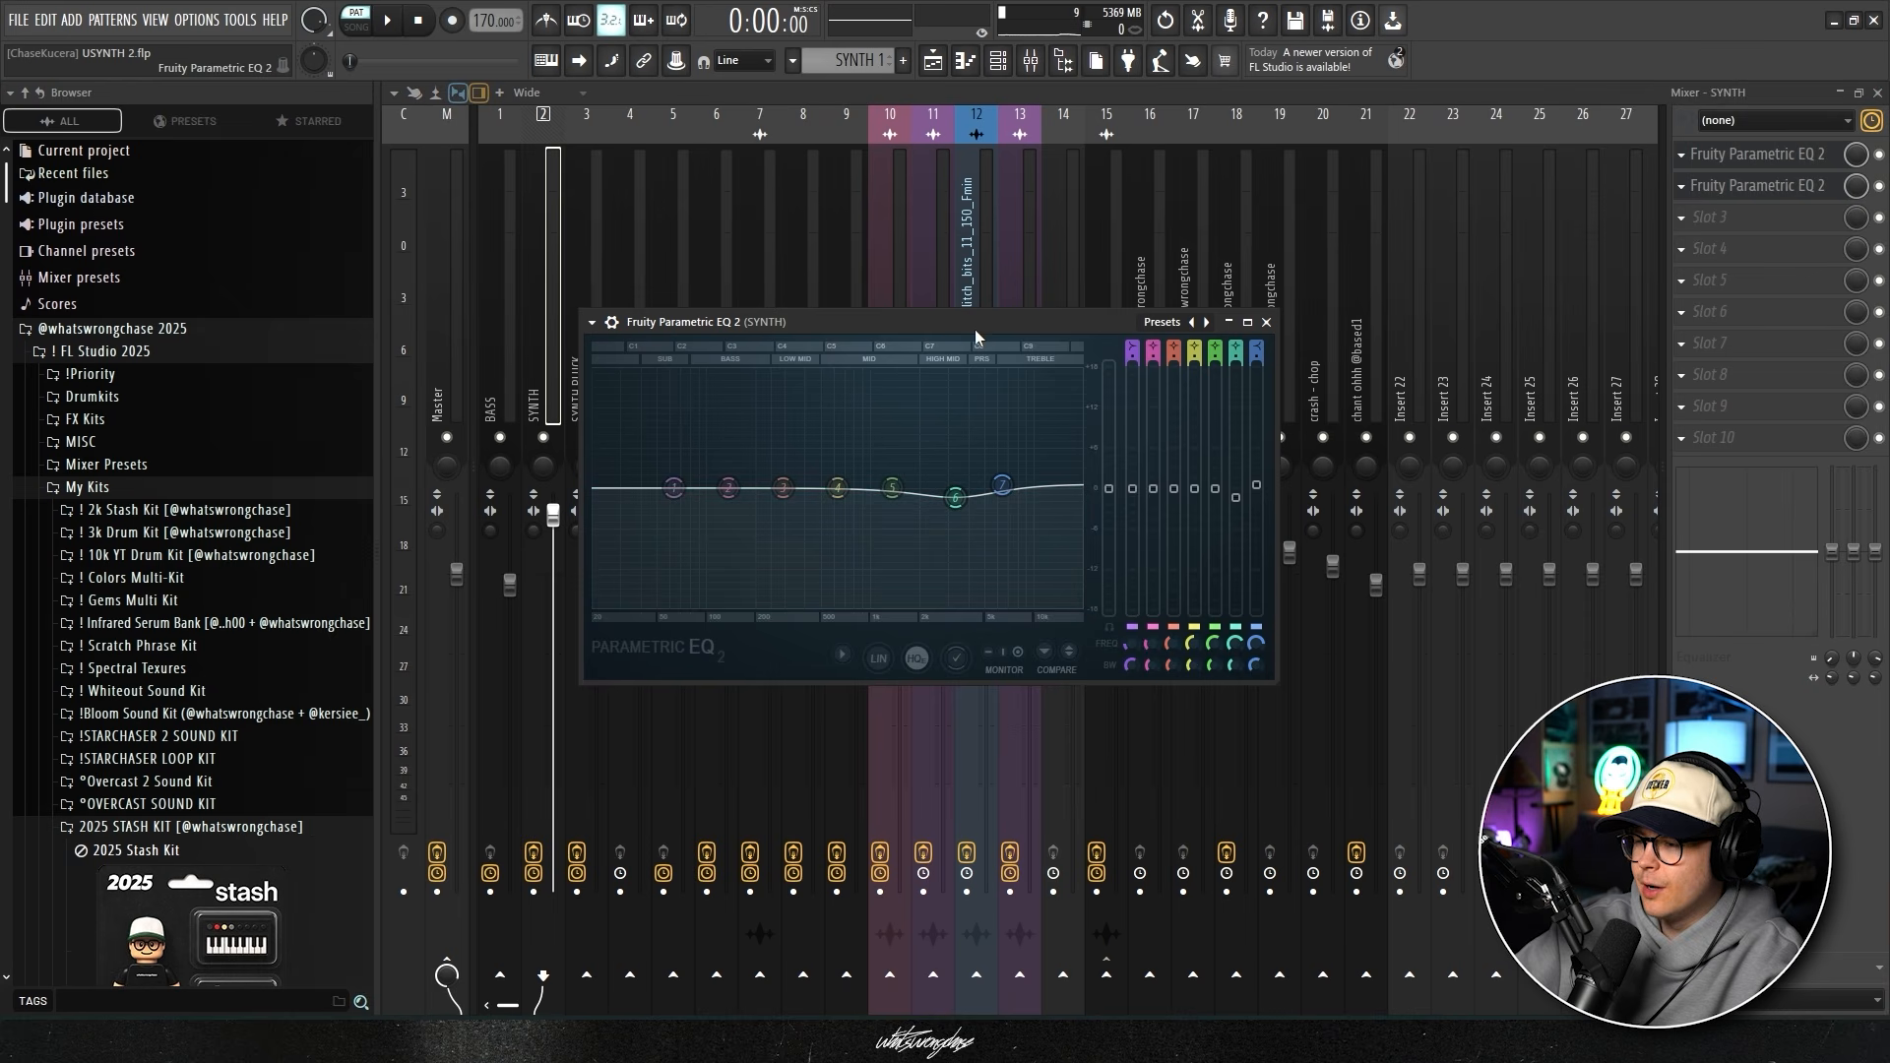
Lower the Dist amount of the Meltdown Strings sound in USYNTH #2 and audition the pattern.
key(F6)
click(614, 291)
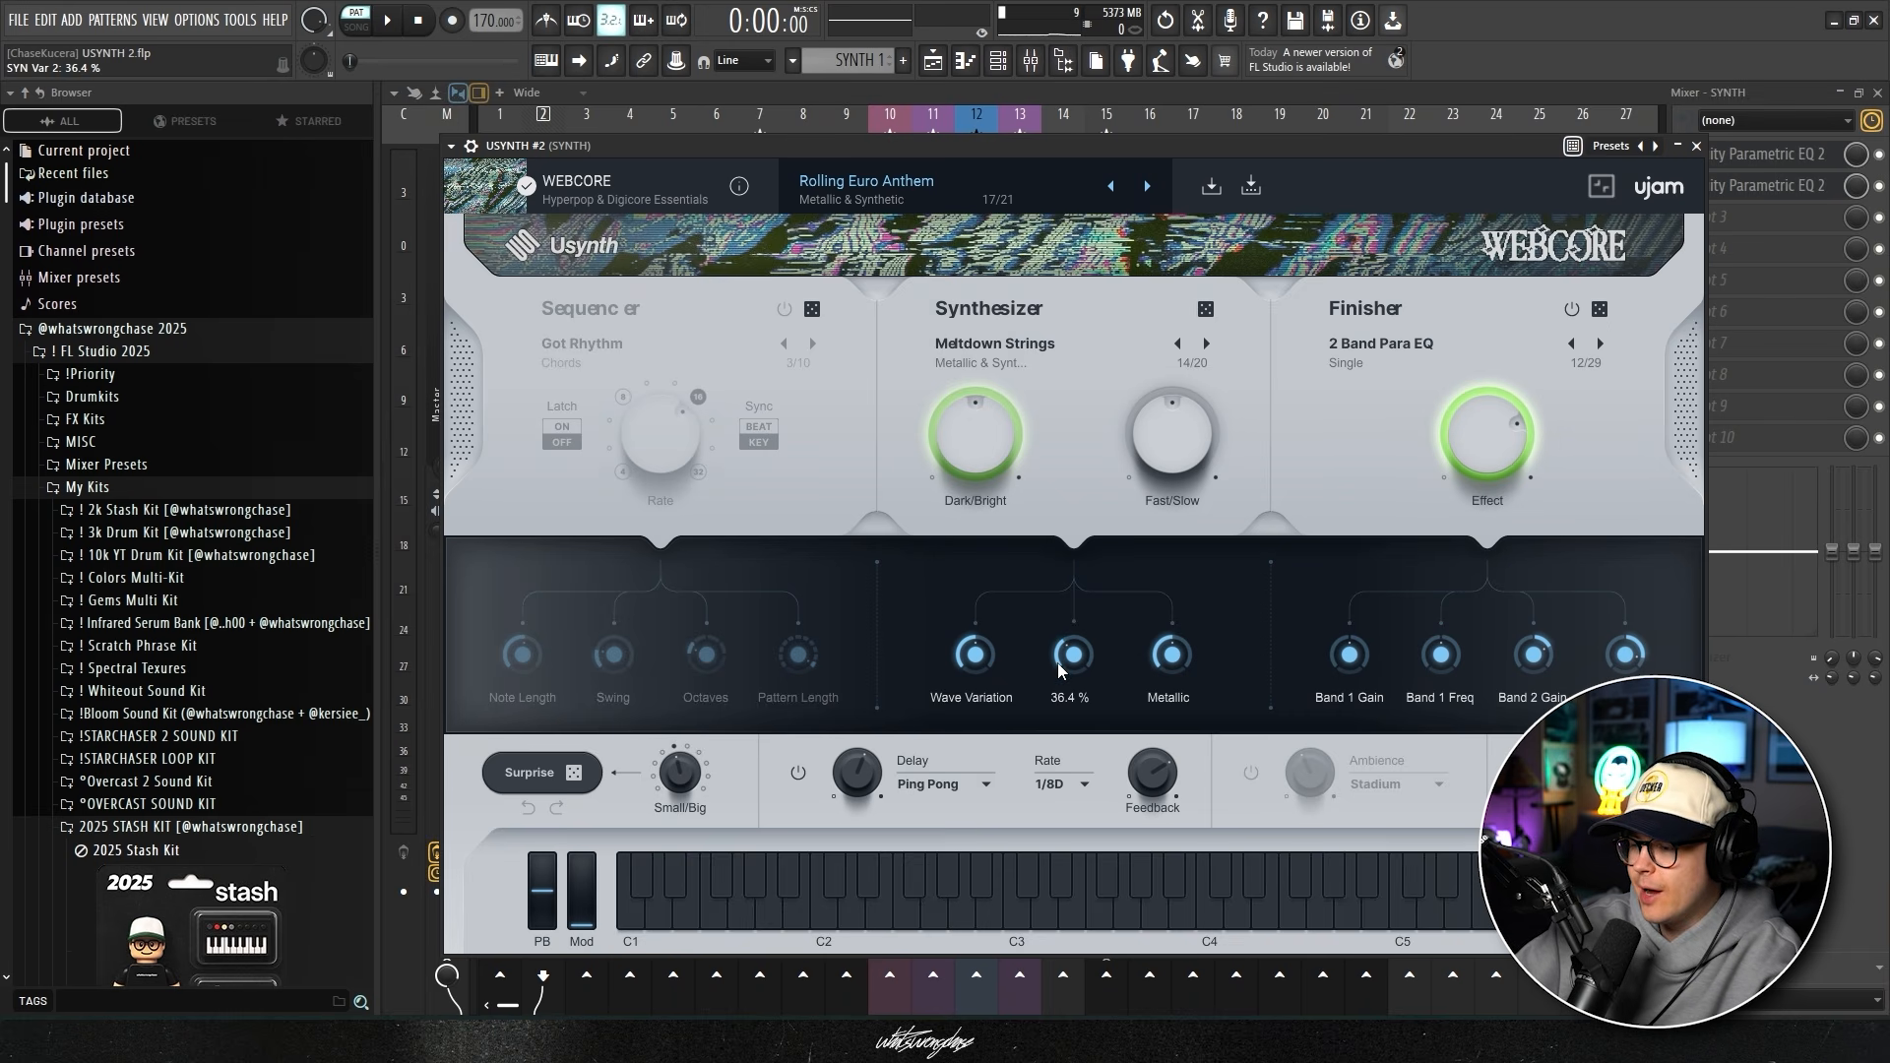
drag(1048, 693, 1041, 707)
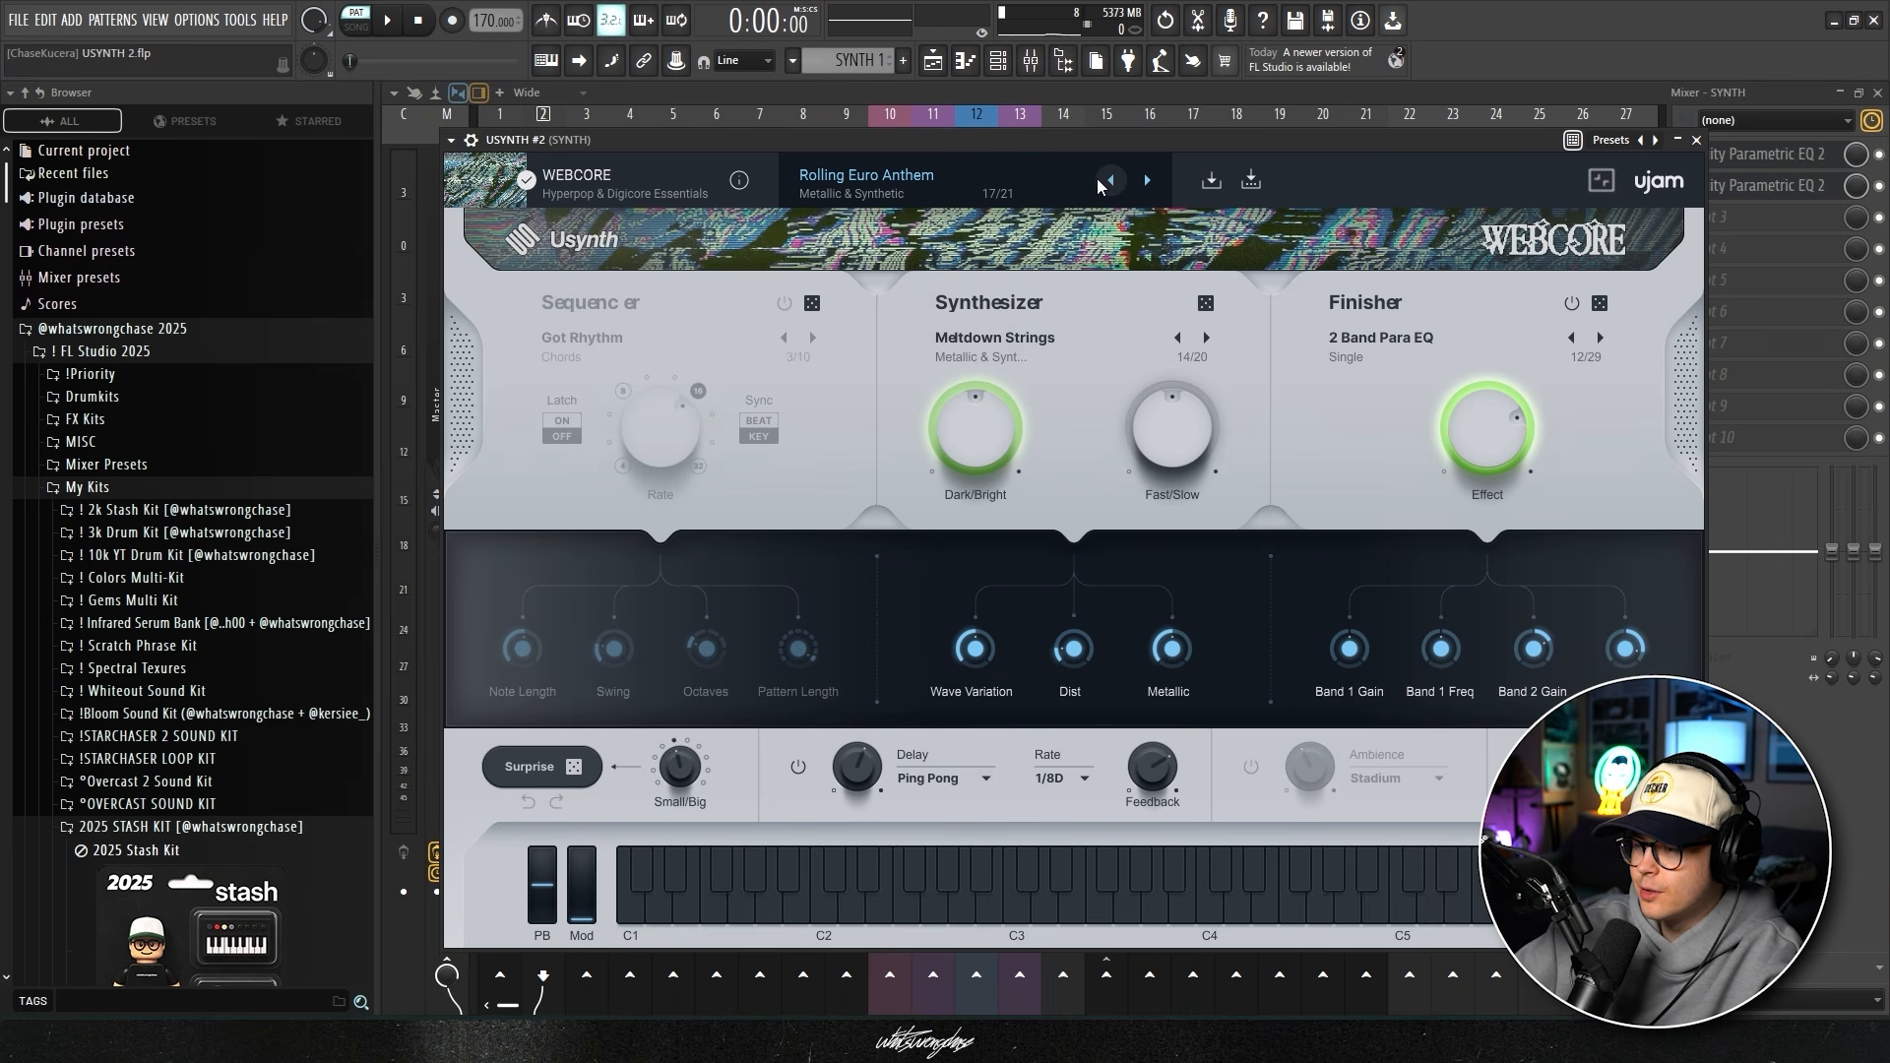
key(space)
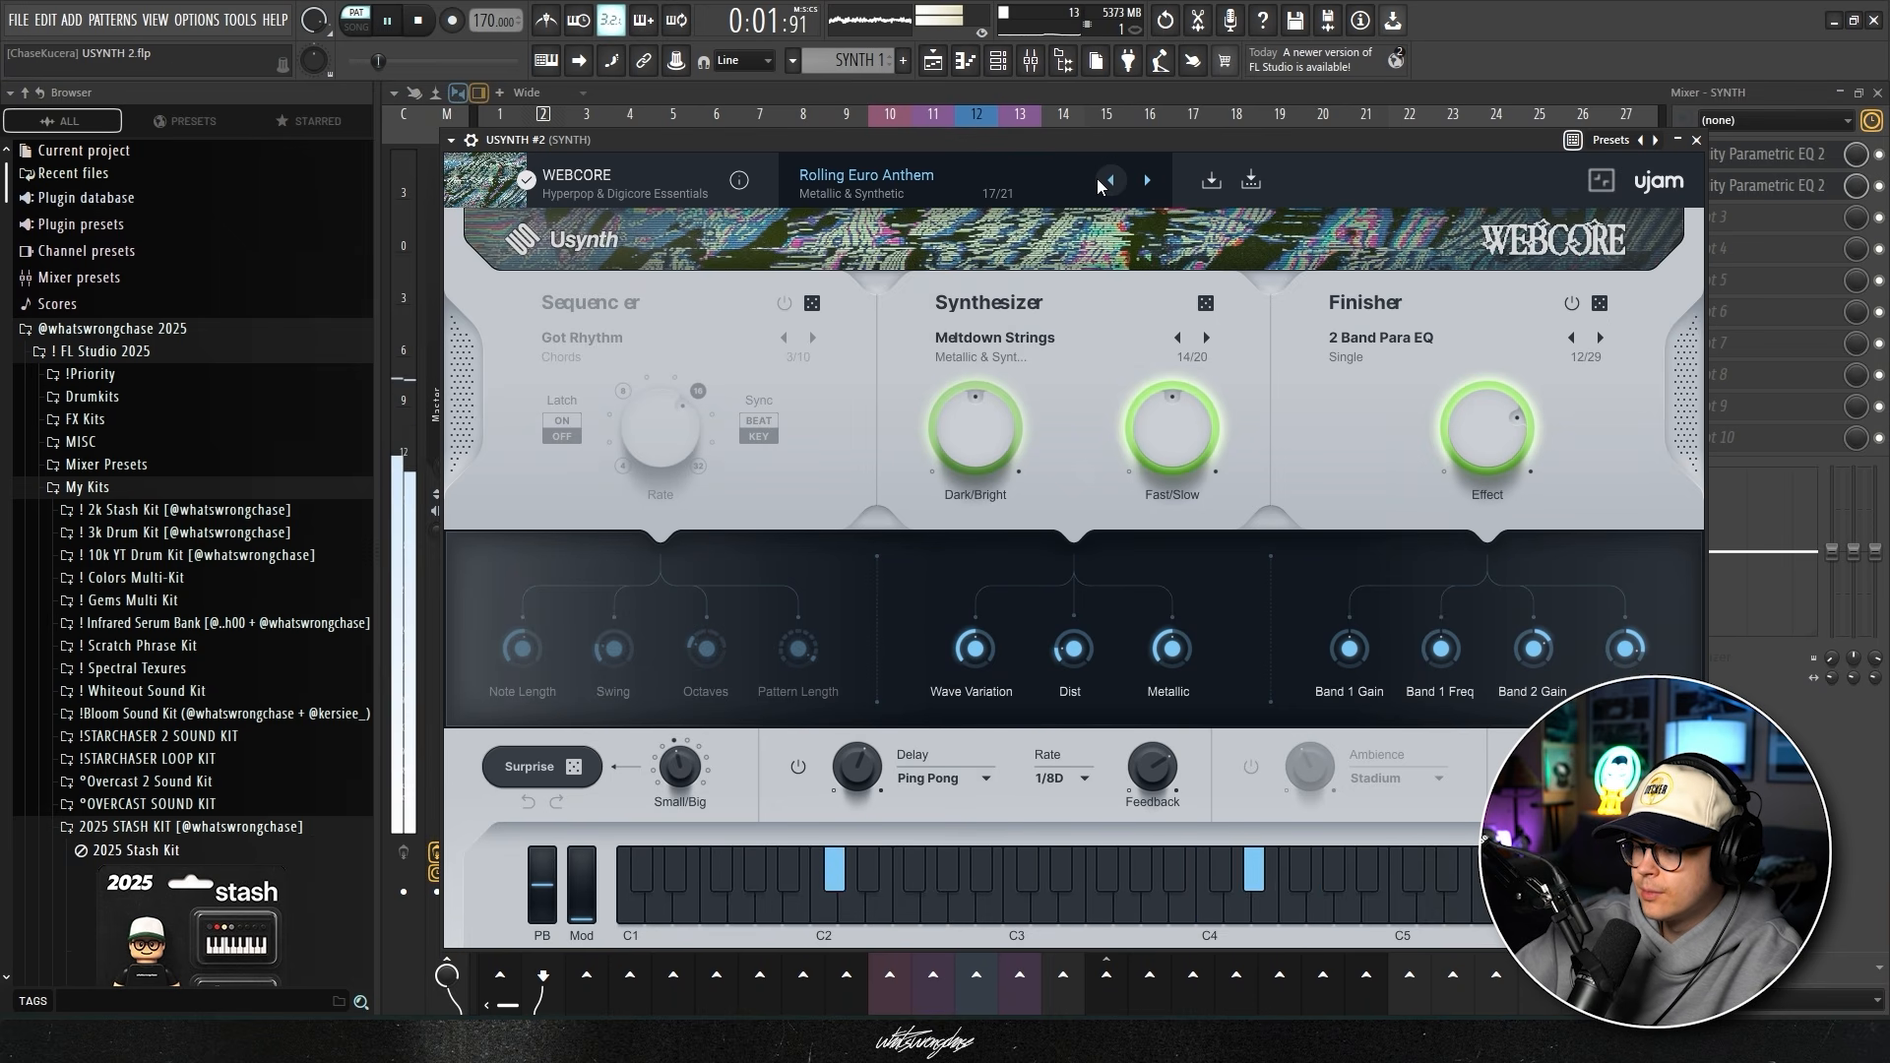
key(space)
Examine the Baby Arp source in the SYNTH PLUCK channel's Usynth and browse the Arps & Leads sounds.
drag(1130, 145, 1126, 150)
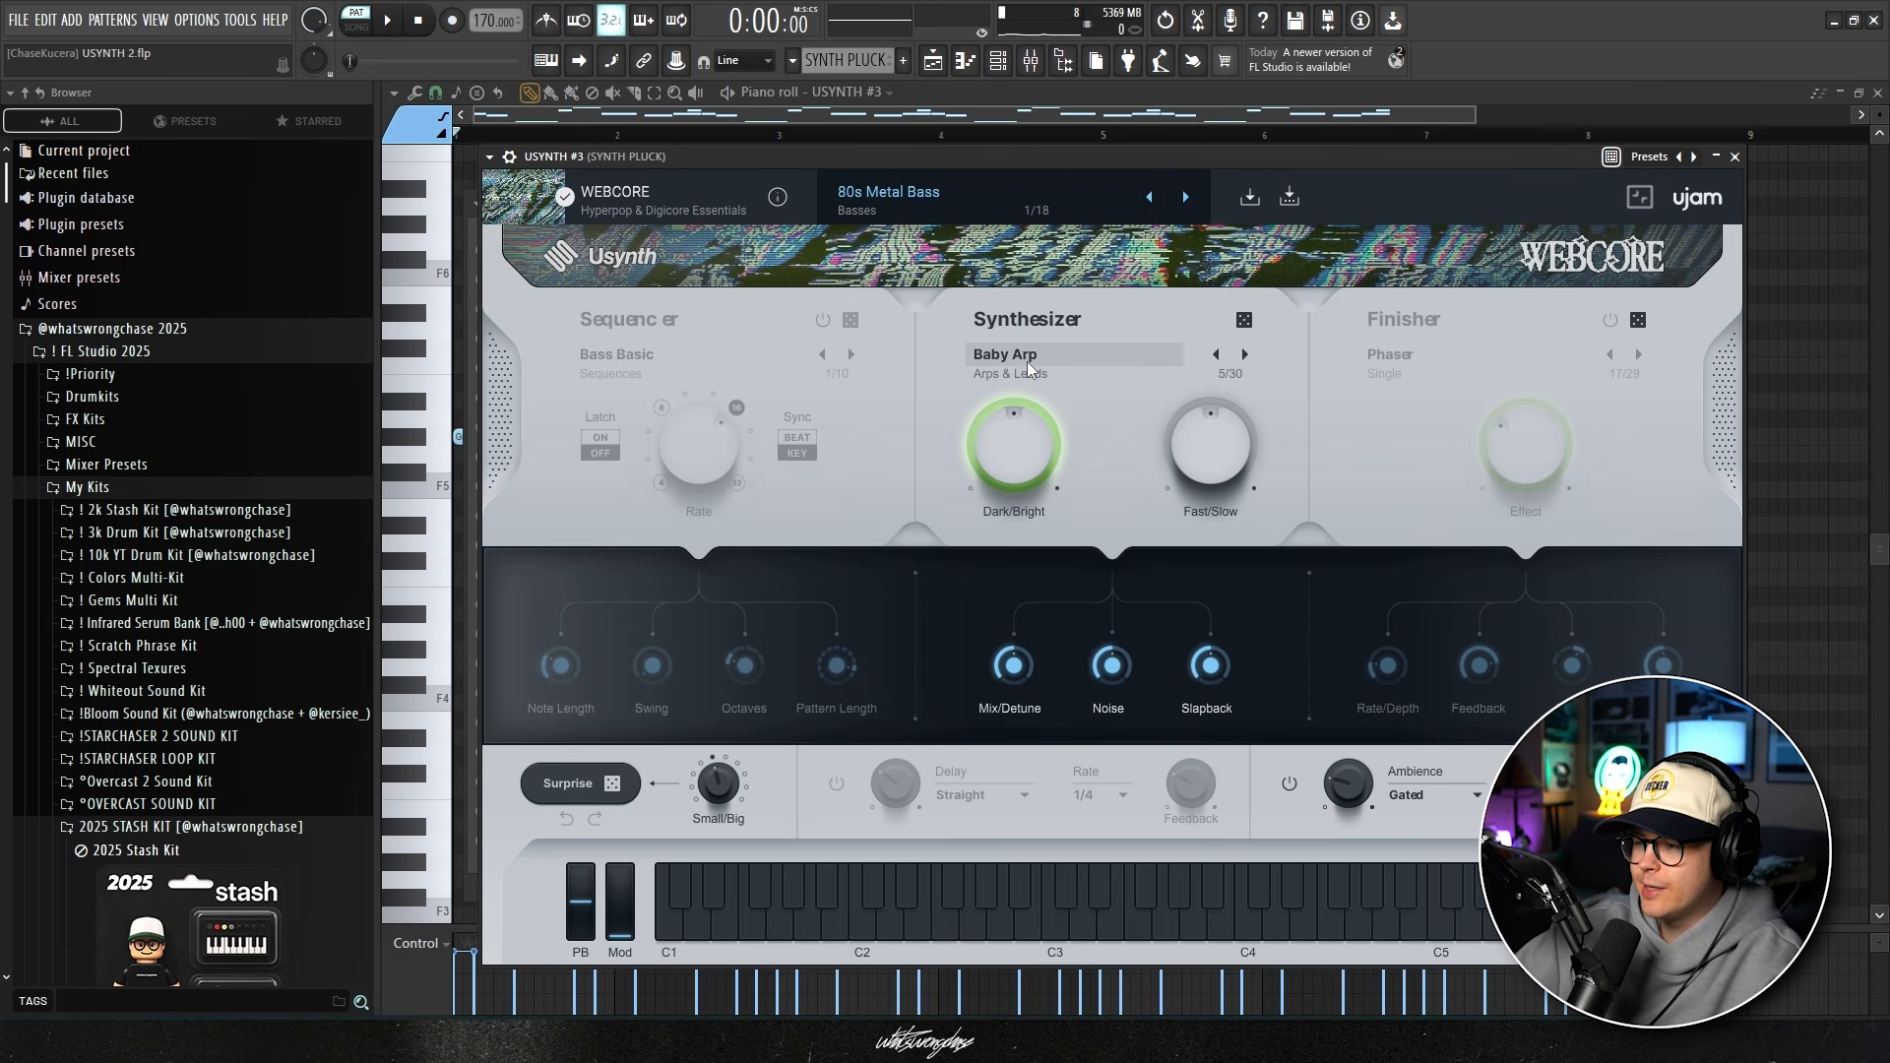
drag(1063, 160, 1061, 154)
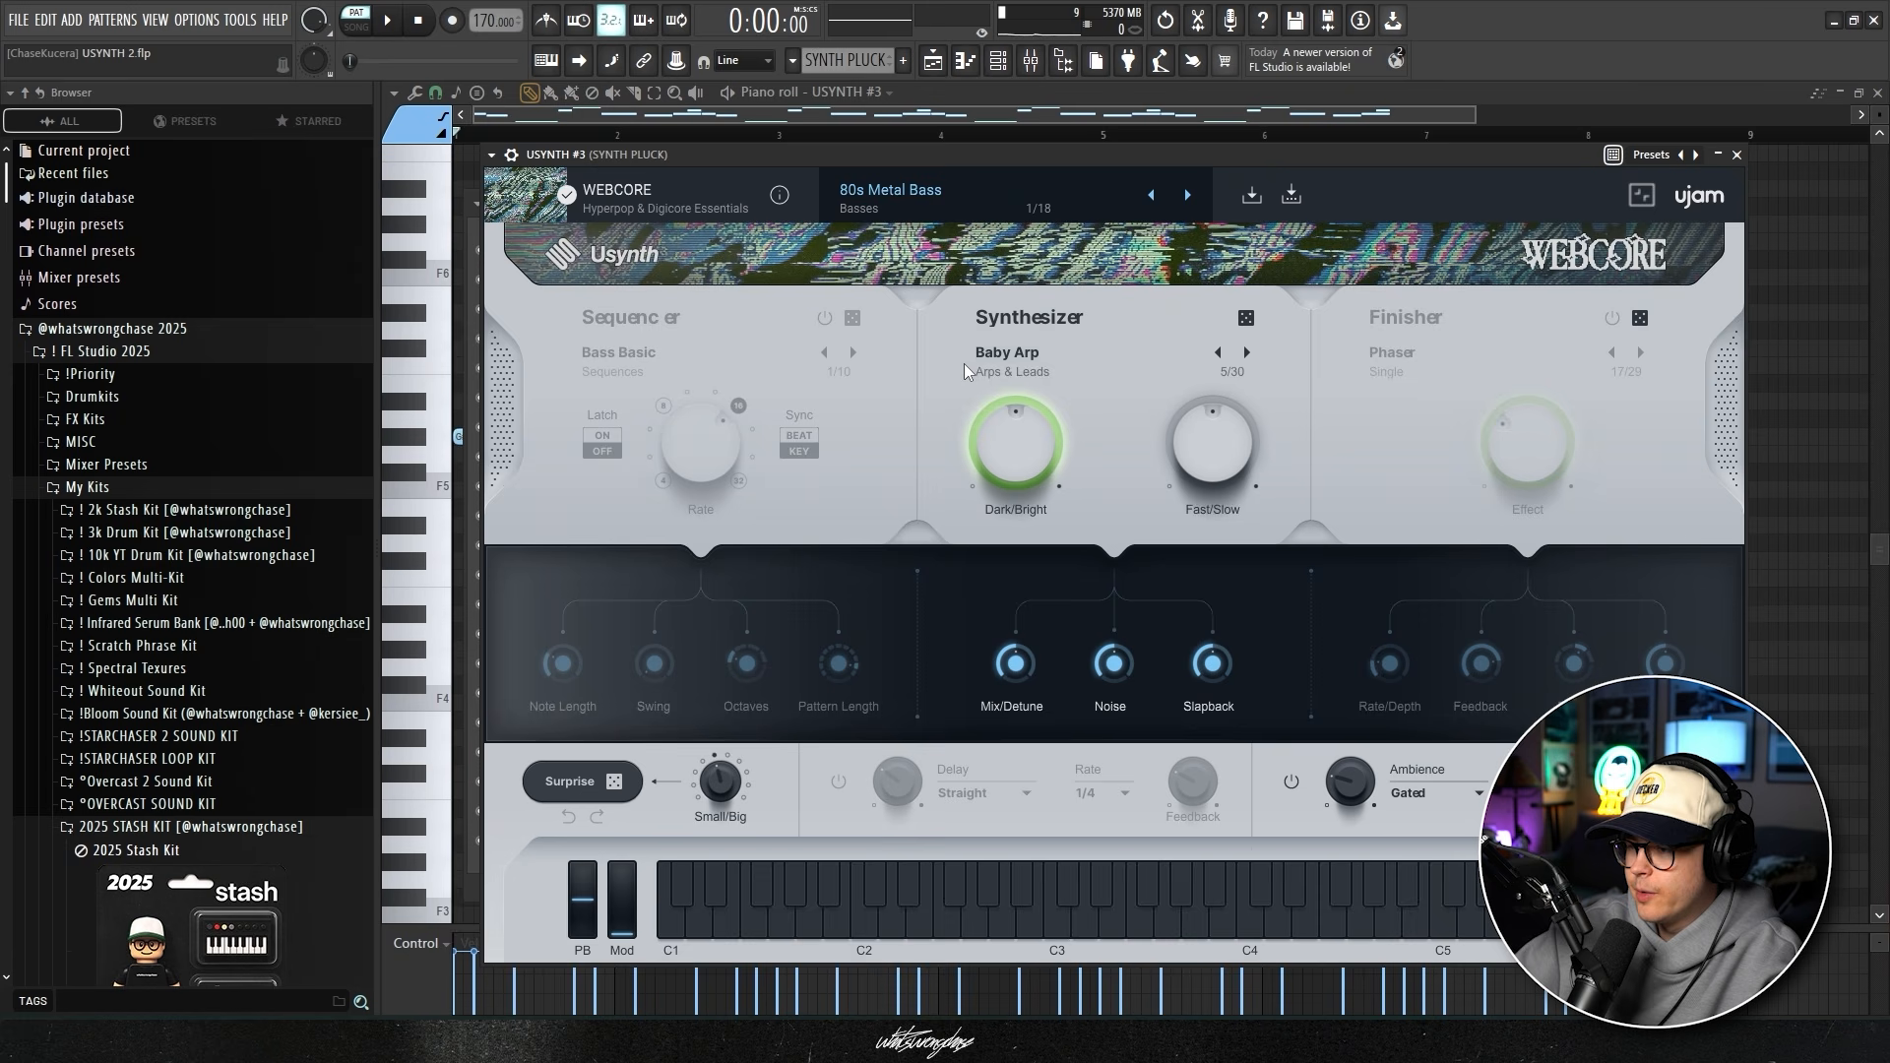
click(1017, 354)
mouse_move(1061, 398)
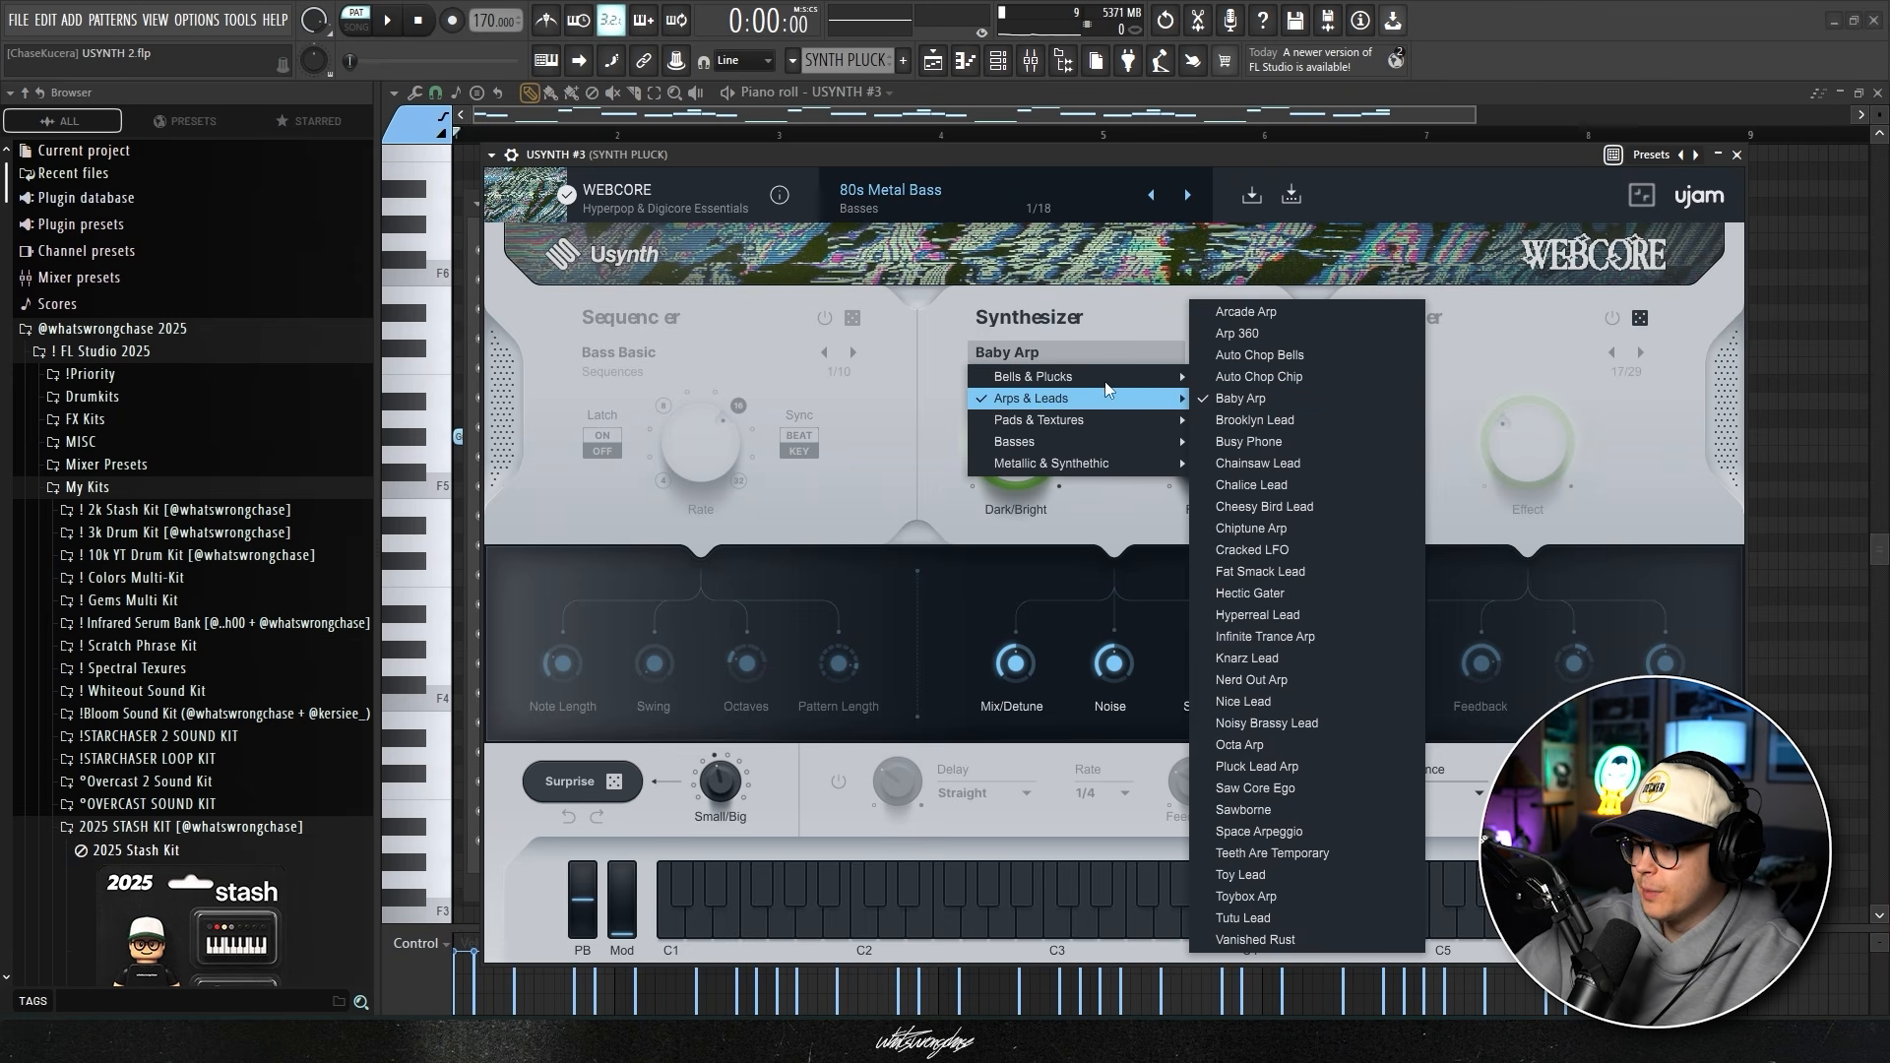
click(1379, 154)
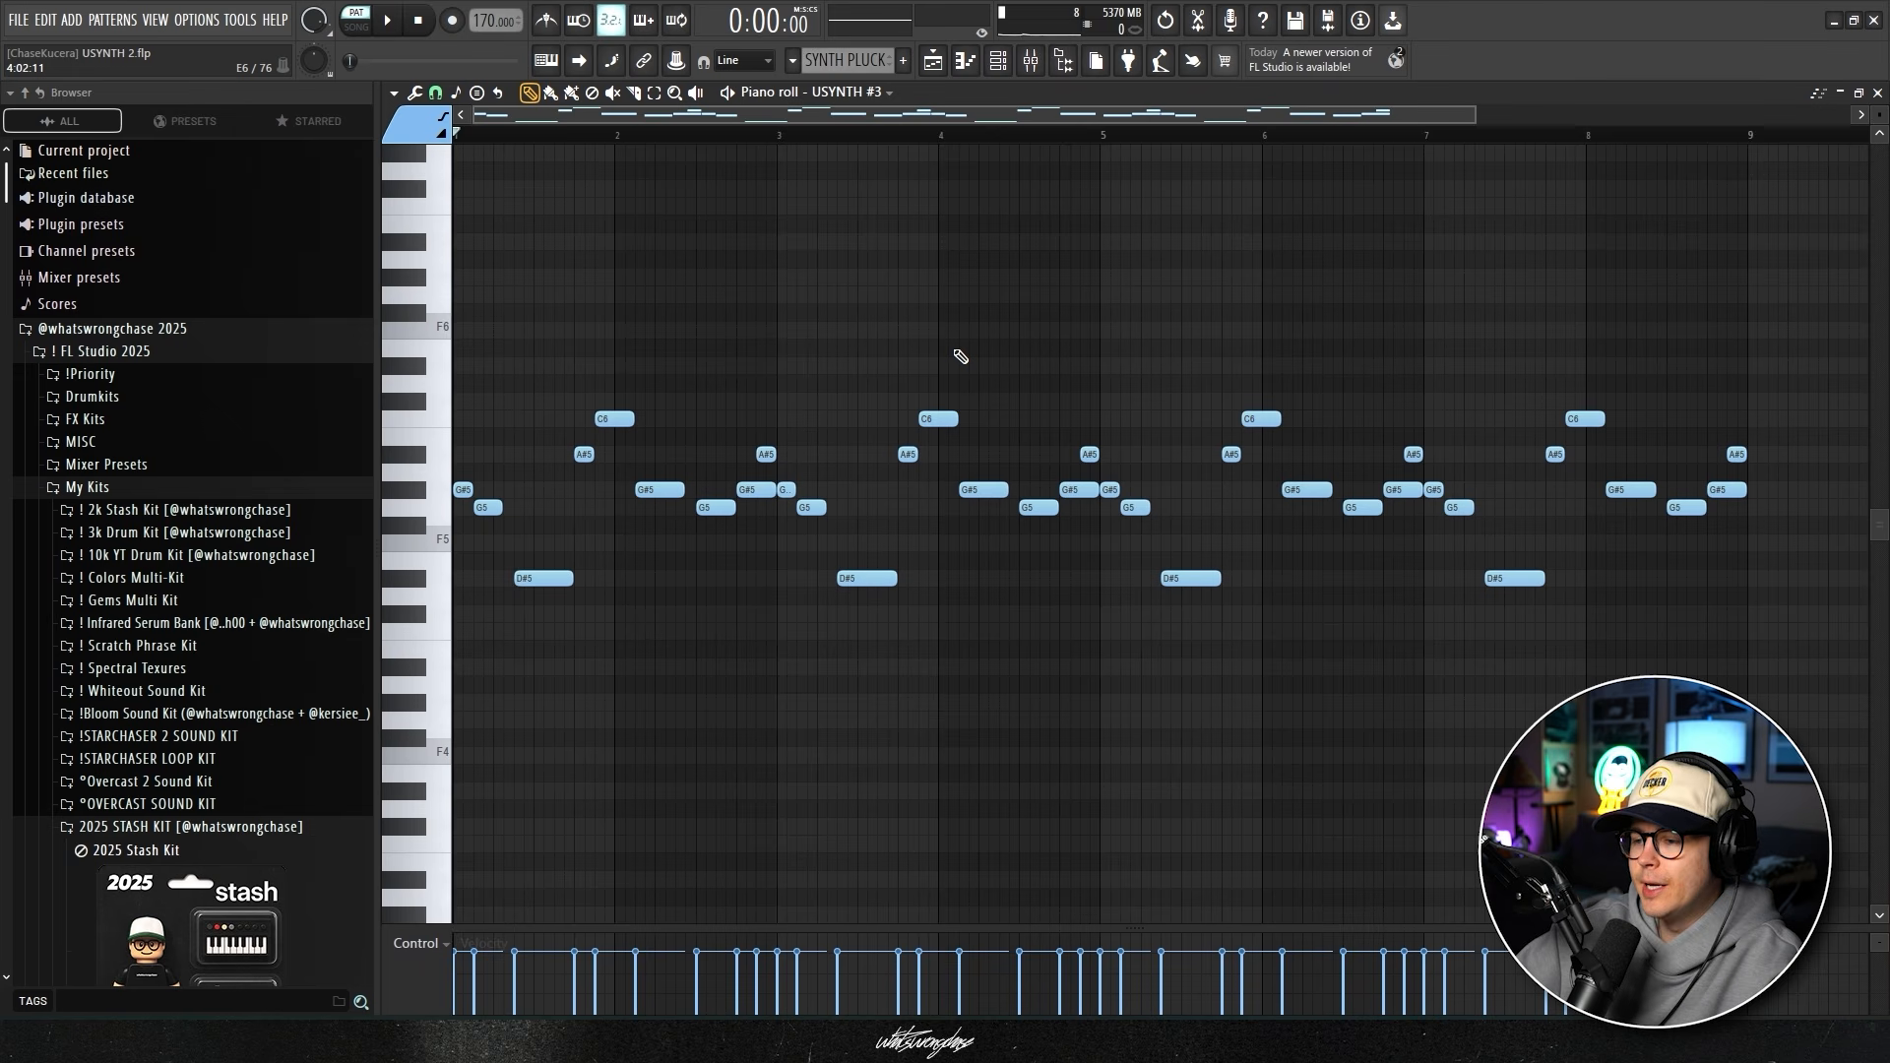
Highlight the opening notes of the SYNTH PLUCK melody in bar 1, clear the selection, and play the pattern.
drag(466, 463, 561, 618)
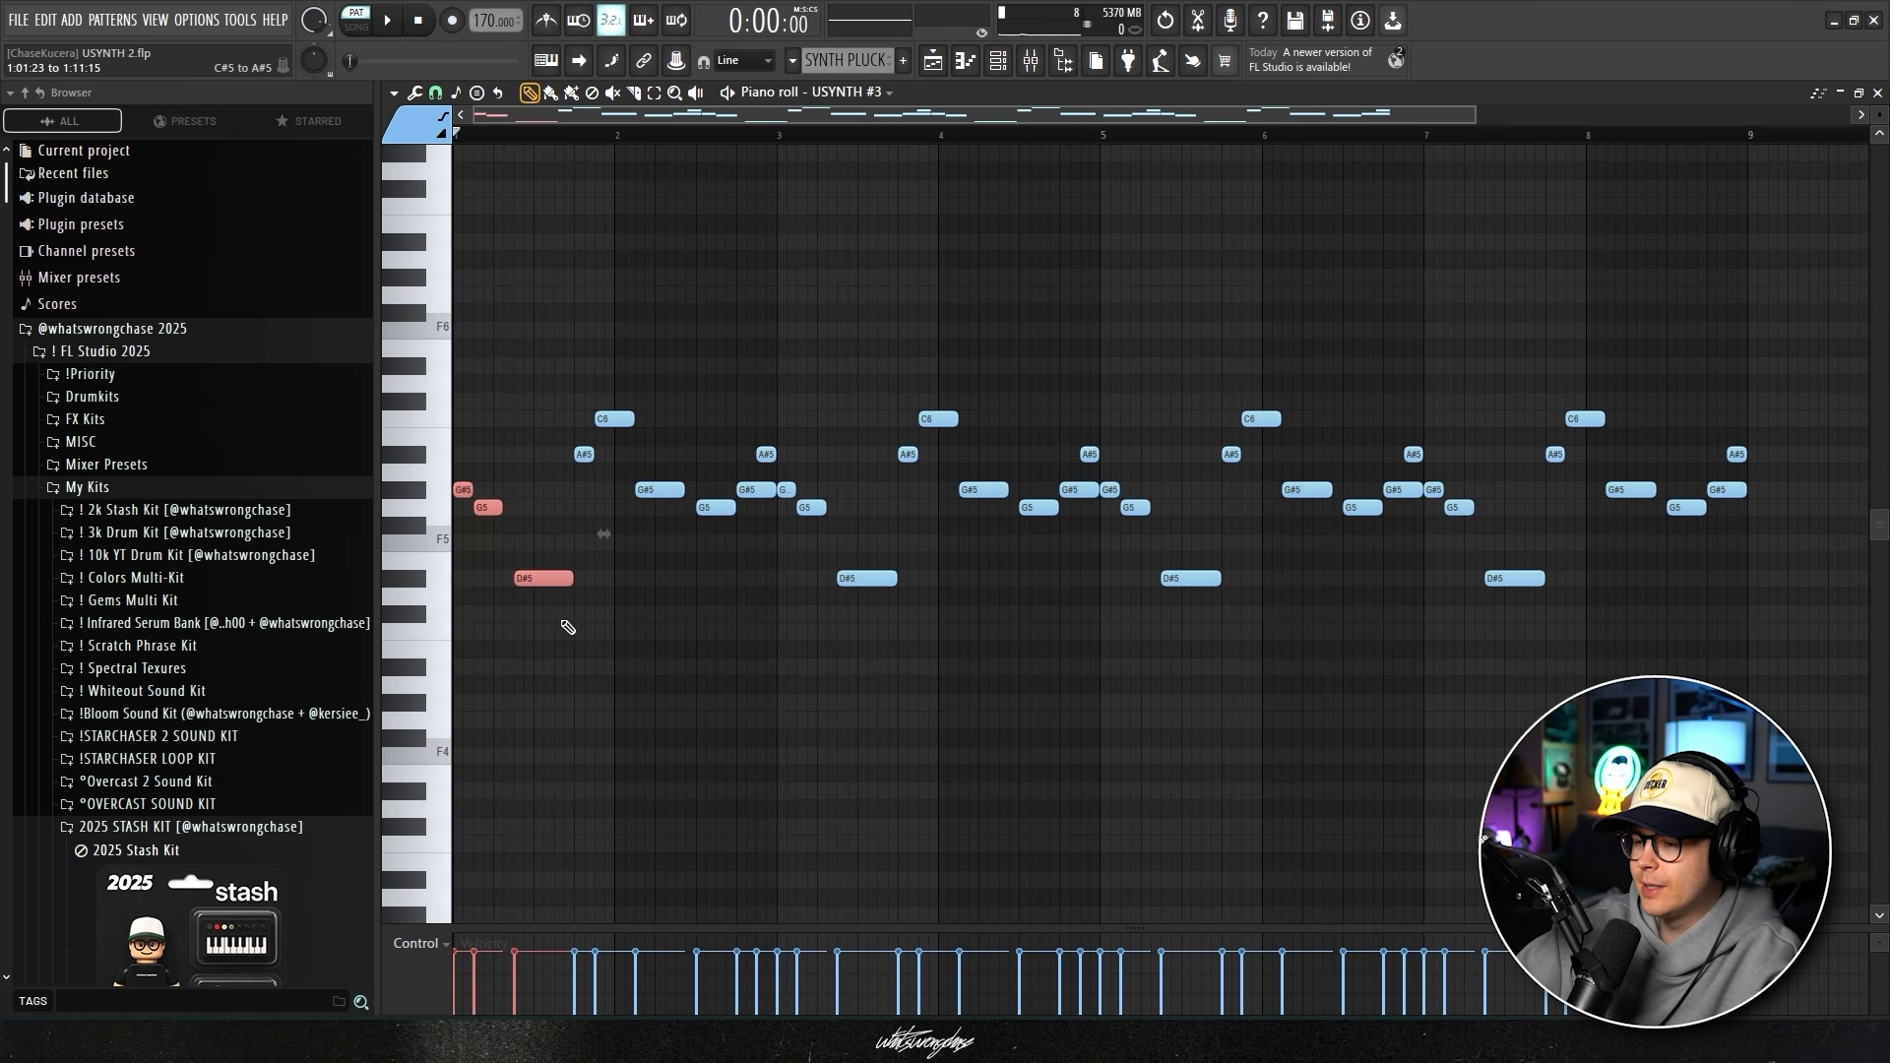
drag(619, 493, 562, 406)
click(697, 403)
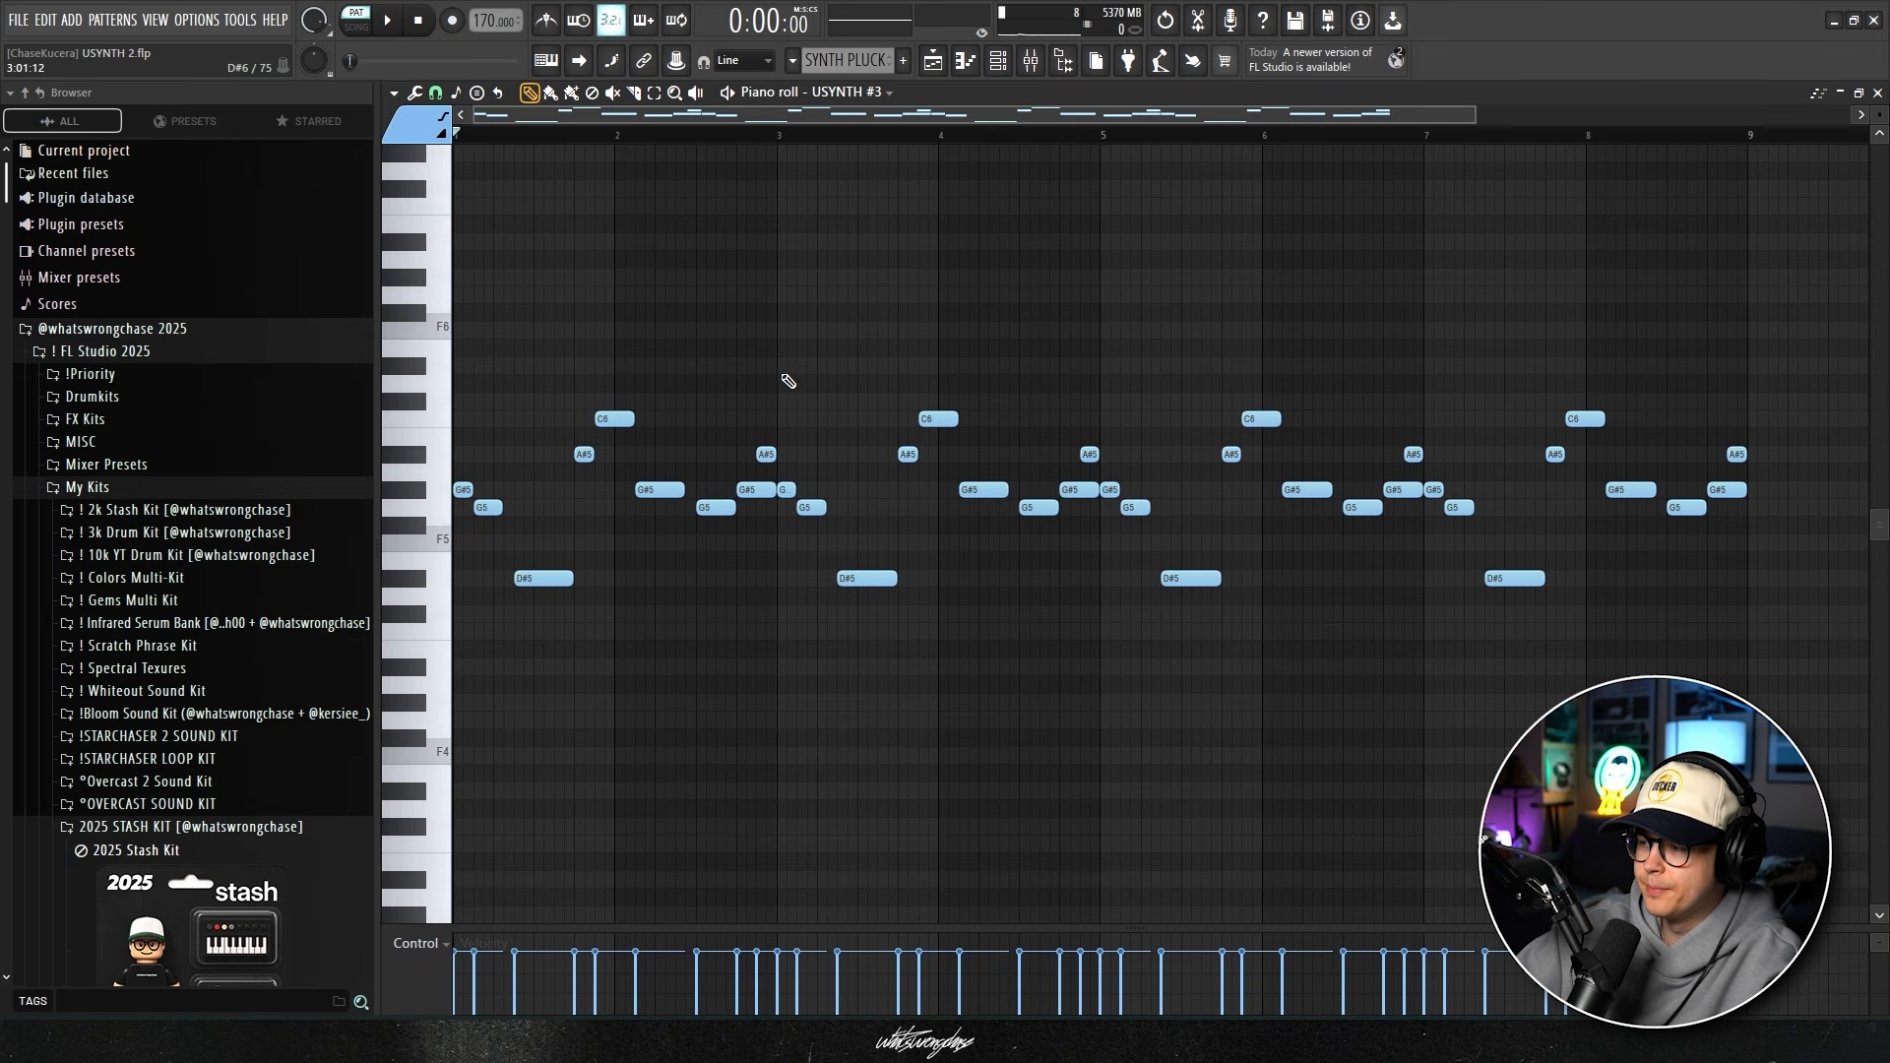
key(space)
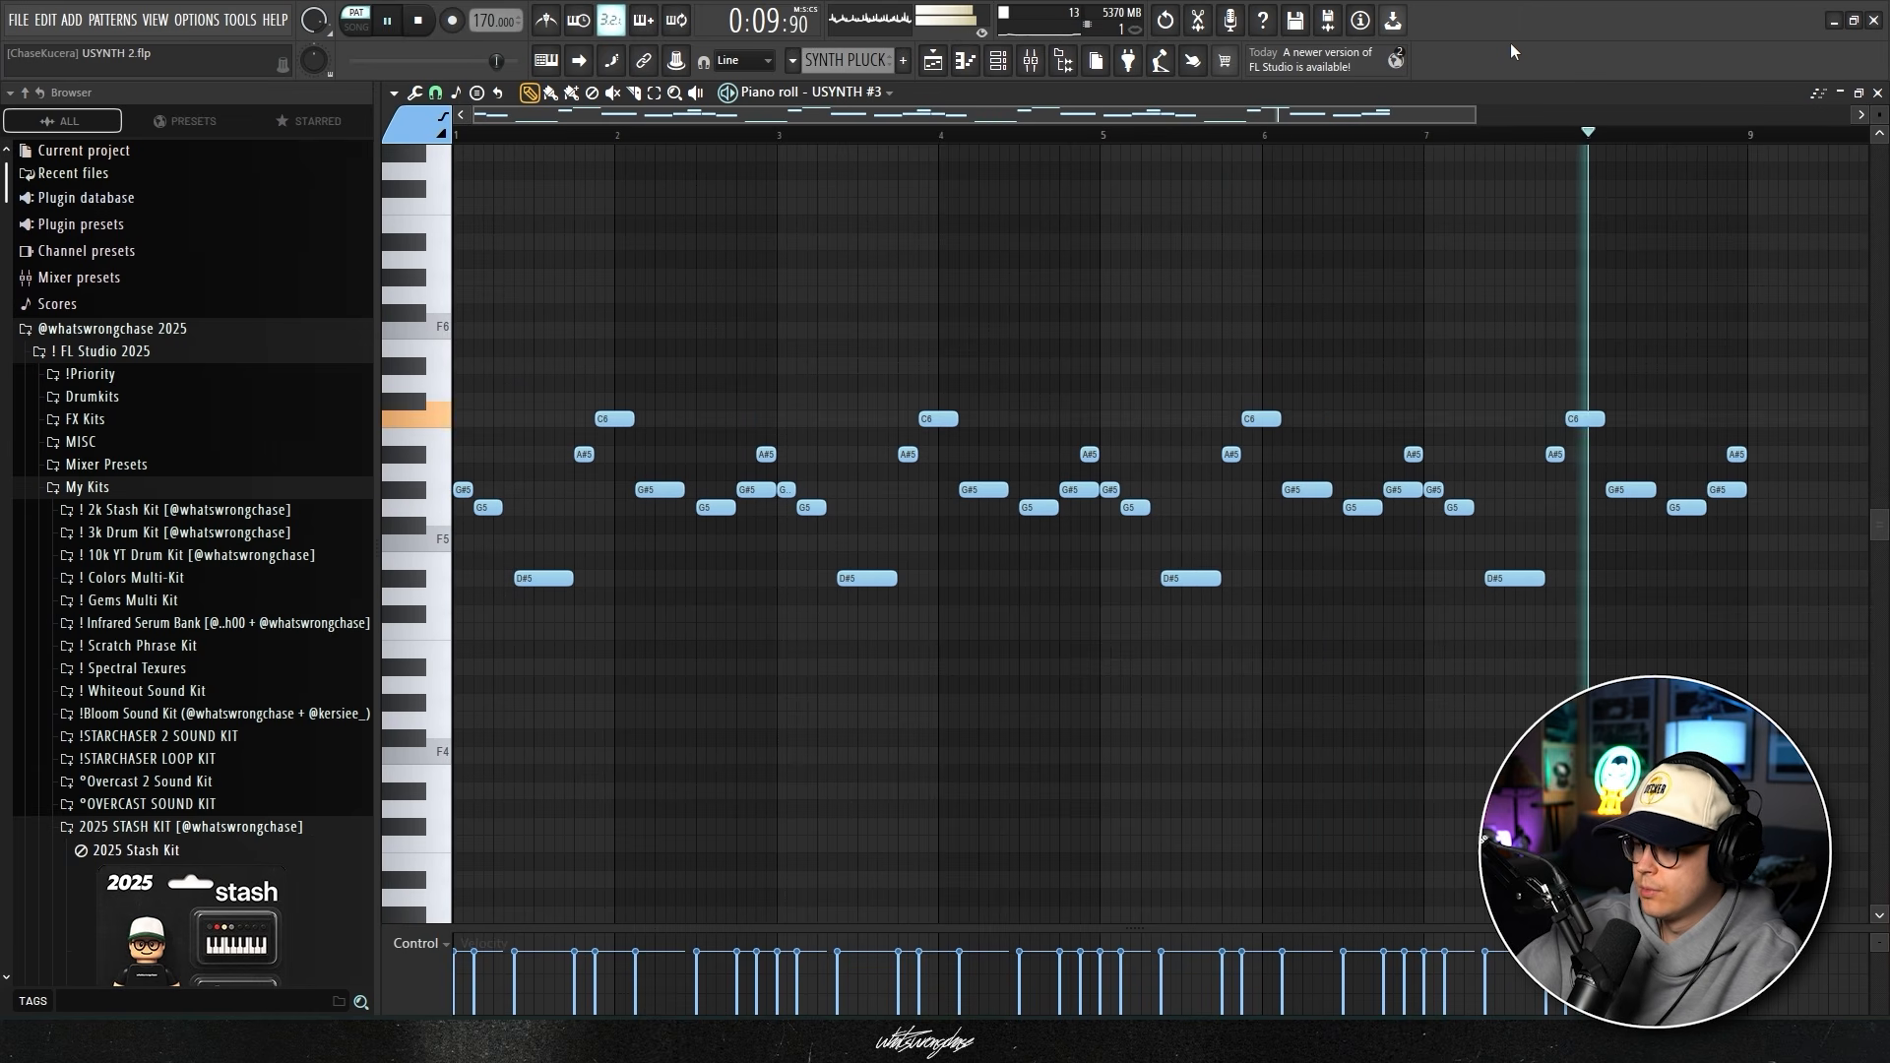
key(space)
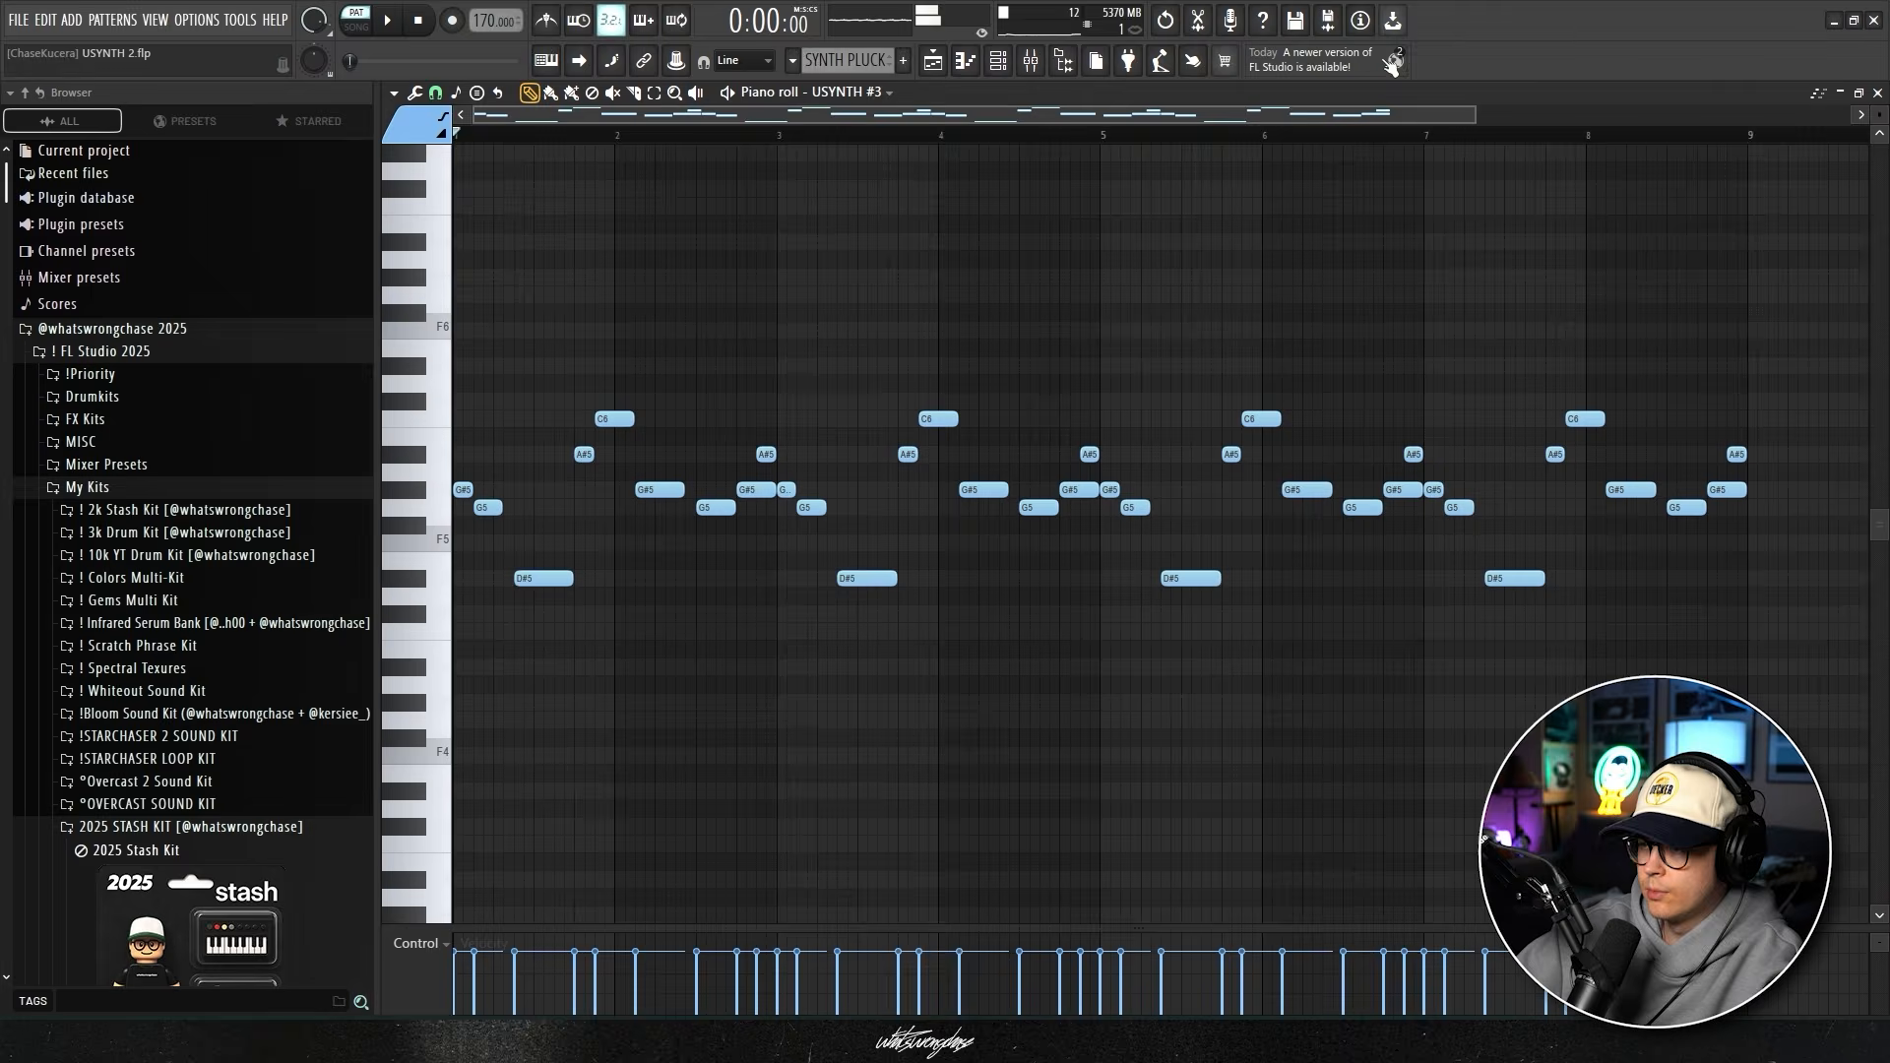
Show the mixer, inspect the autochroma effect on the USYNTH #4 track, and close its window.
key(F9)
drag(947, 232, 1013, 221)
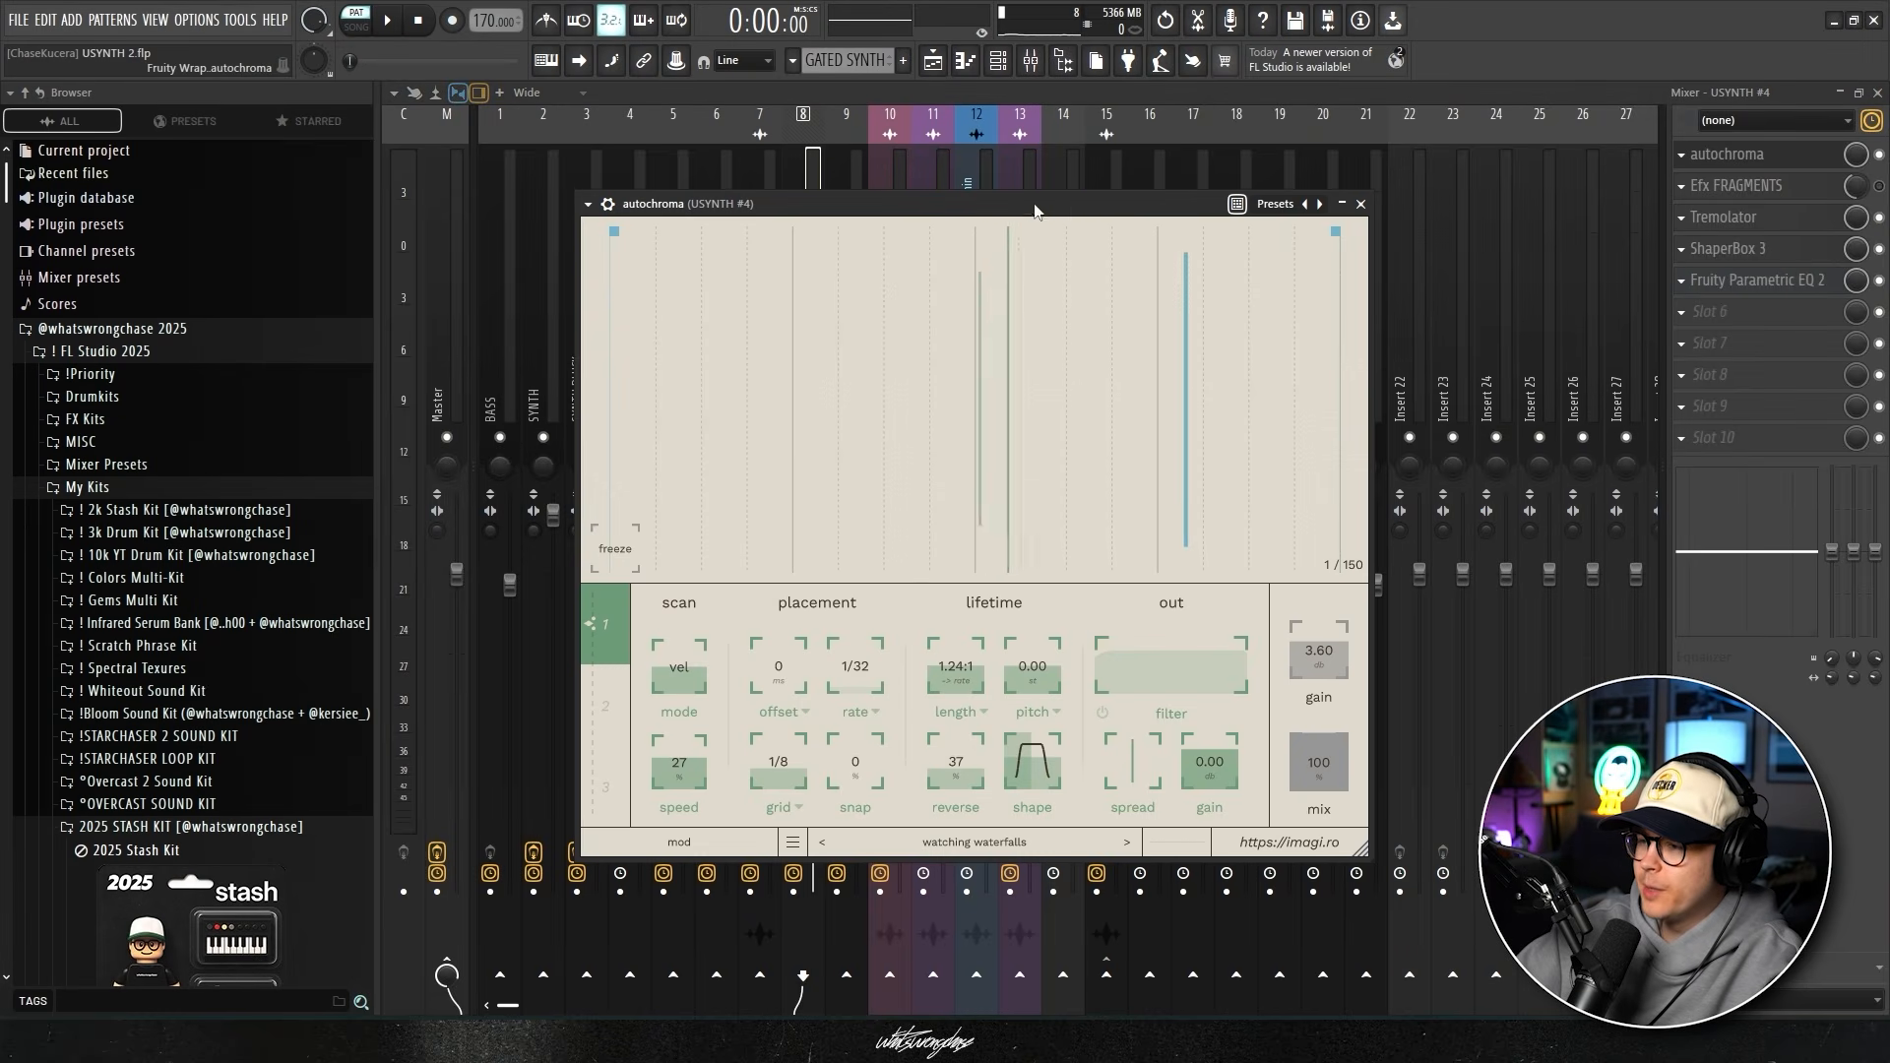
drag(1020, 204, 1018, 197)
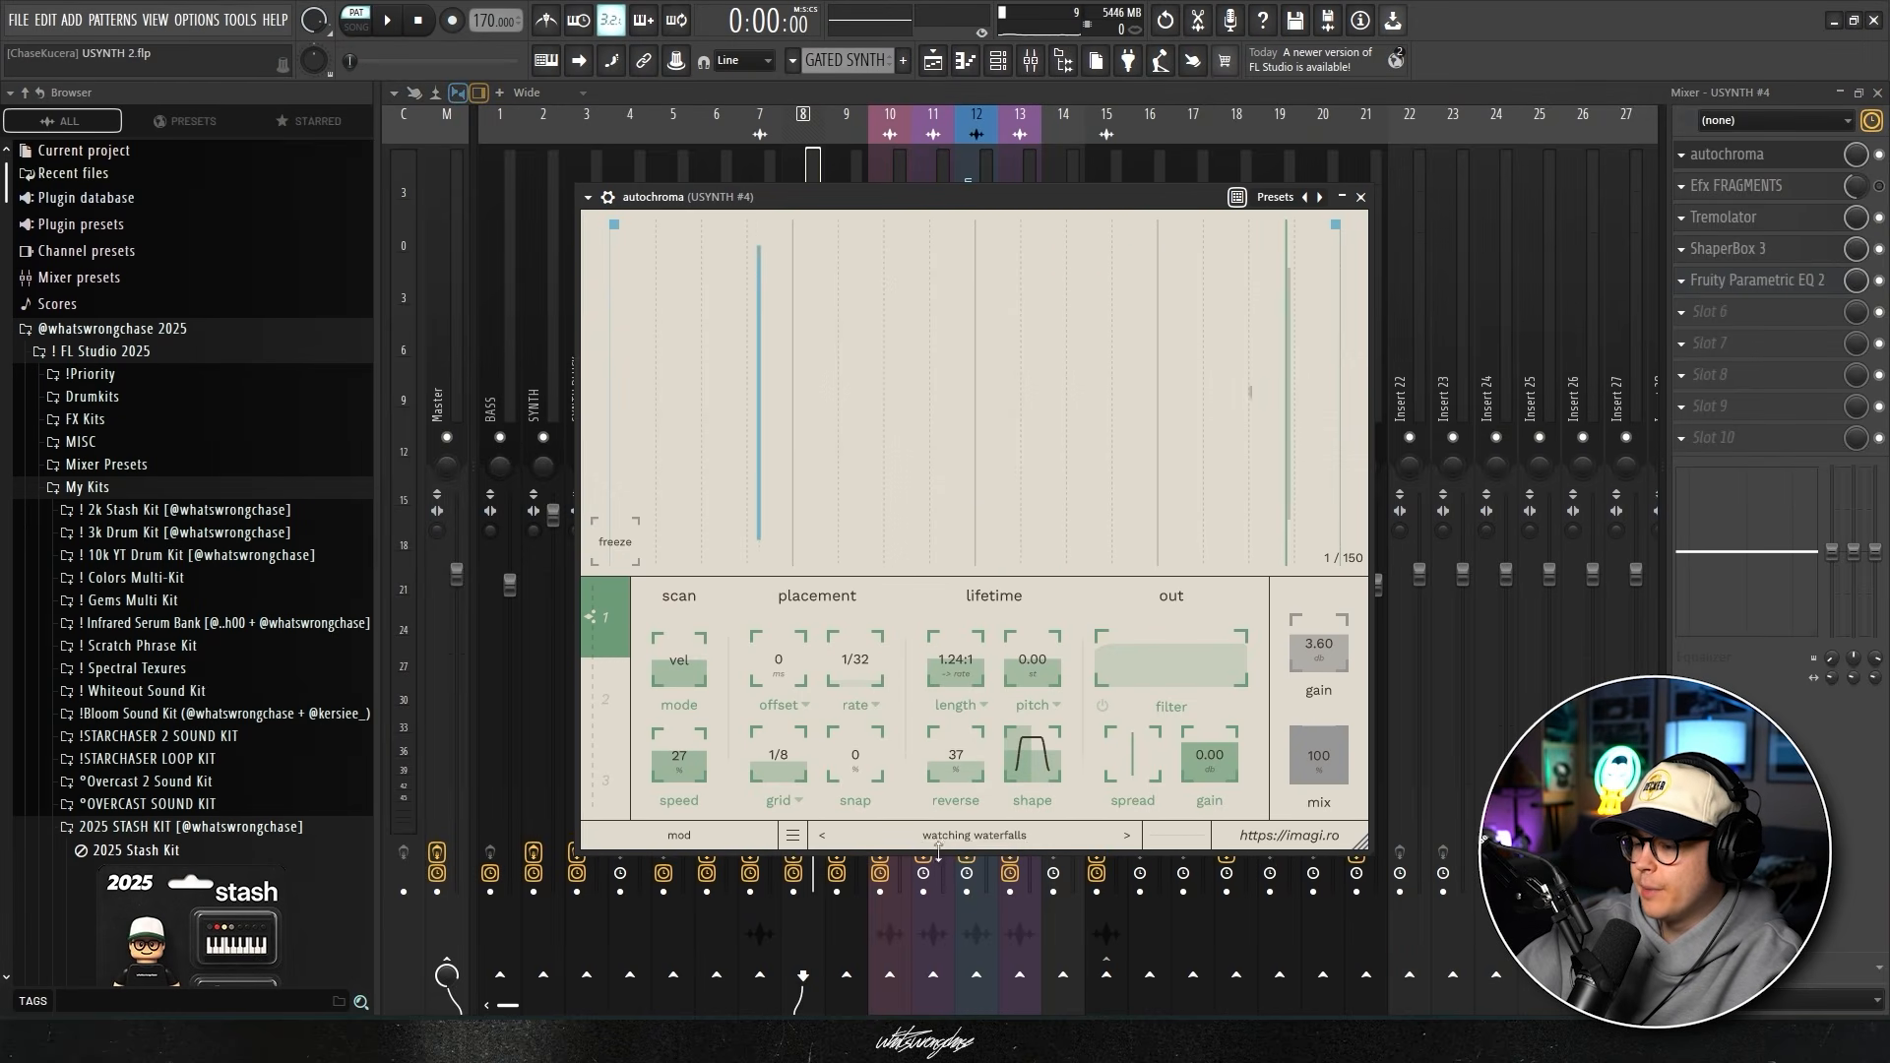
click(1360, 197)
Open the Tremolator effect on the USYNTH #4 mixer track to view its settings.
click(1771, 218)
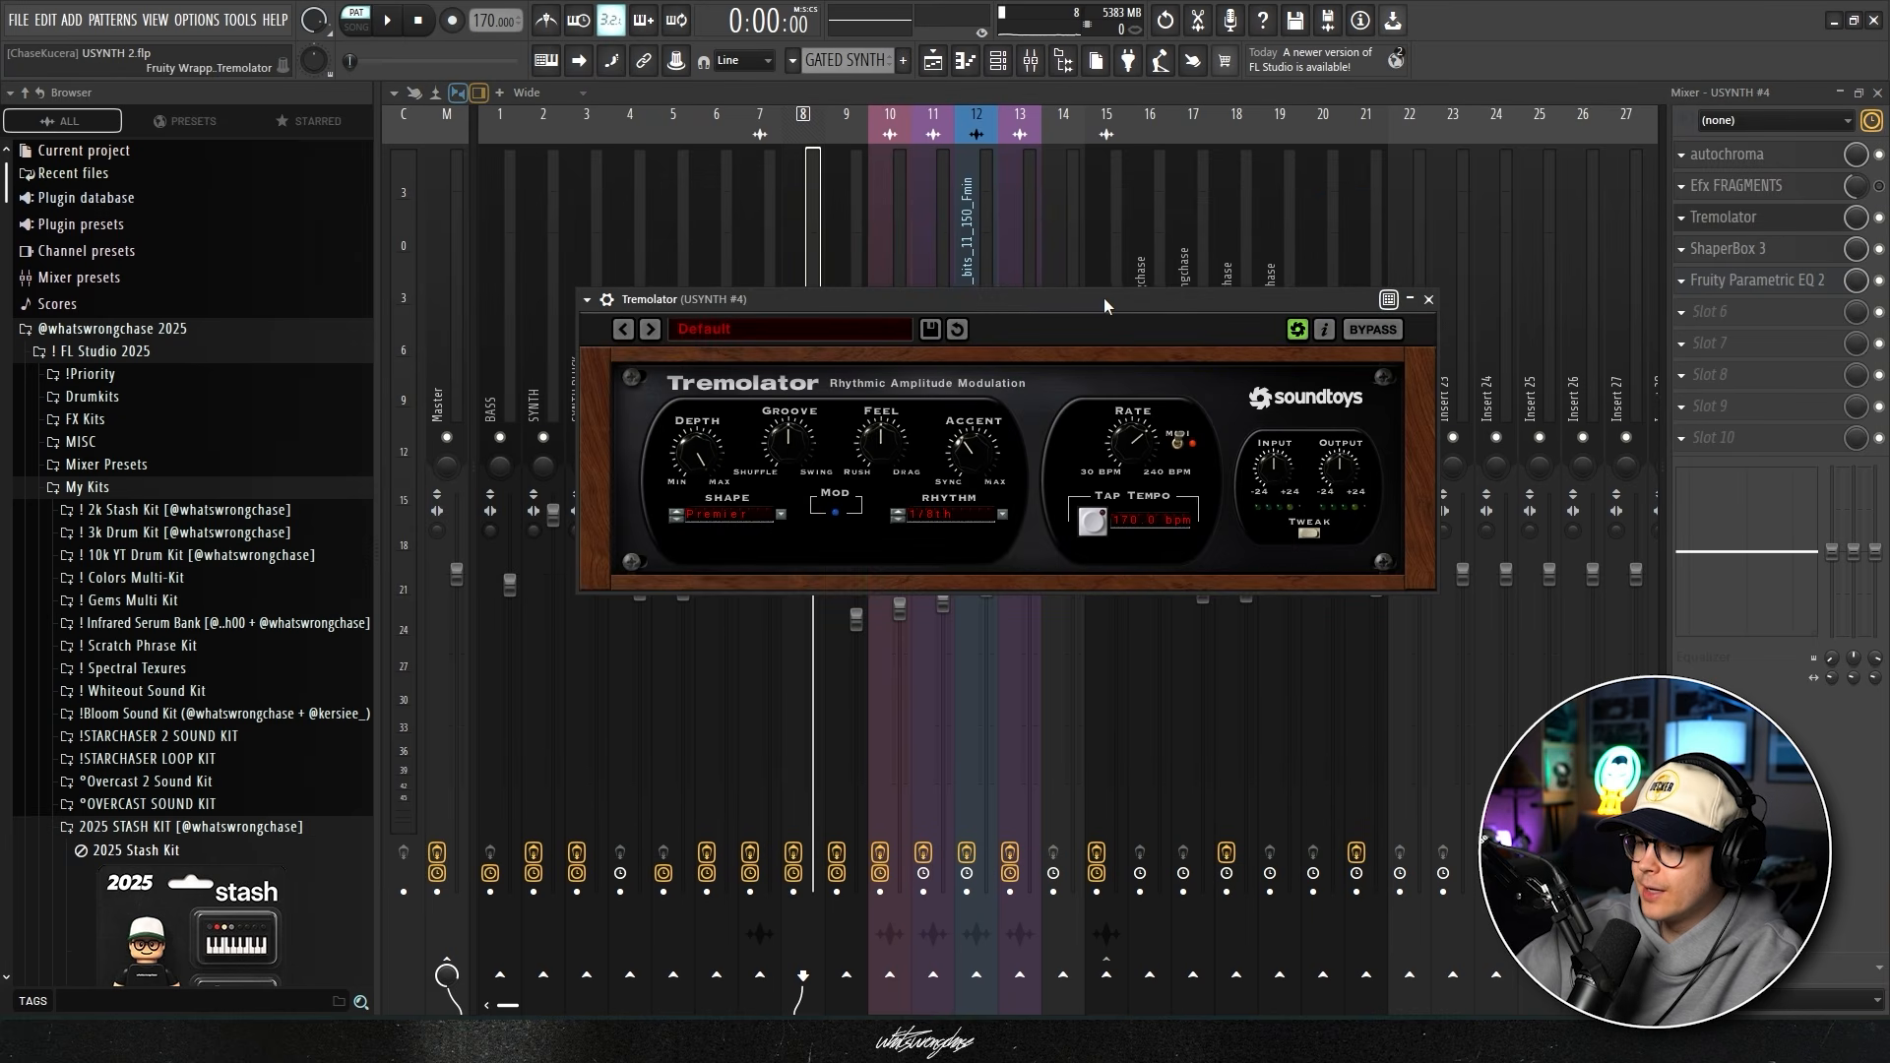
drag(1103, 298, 1105, 276)
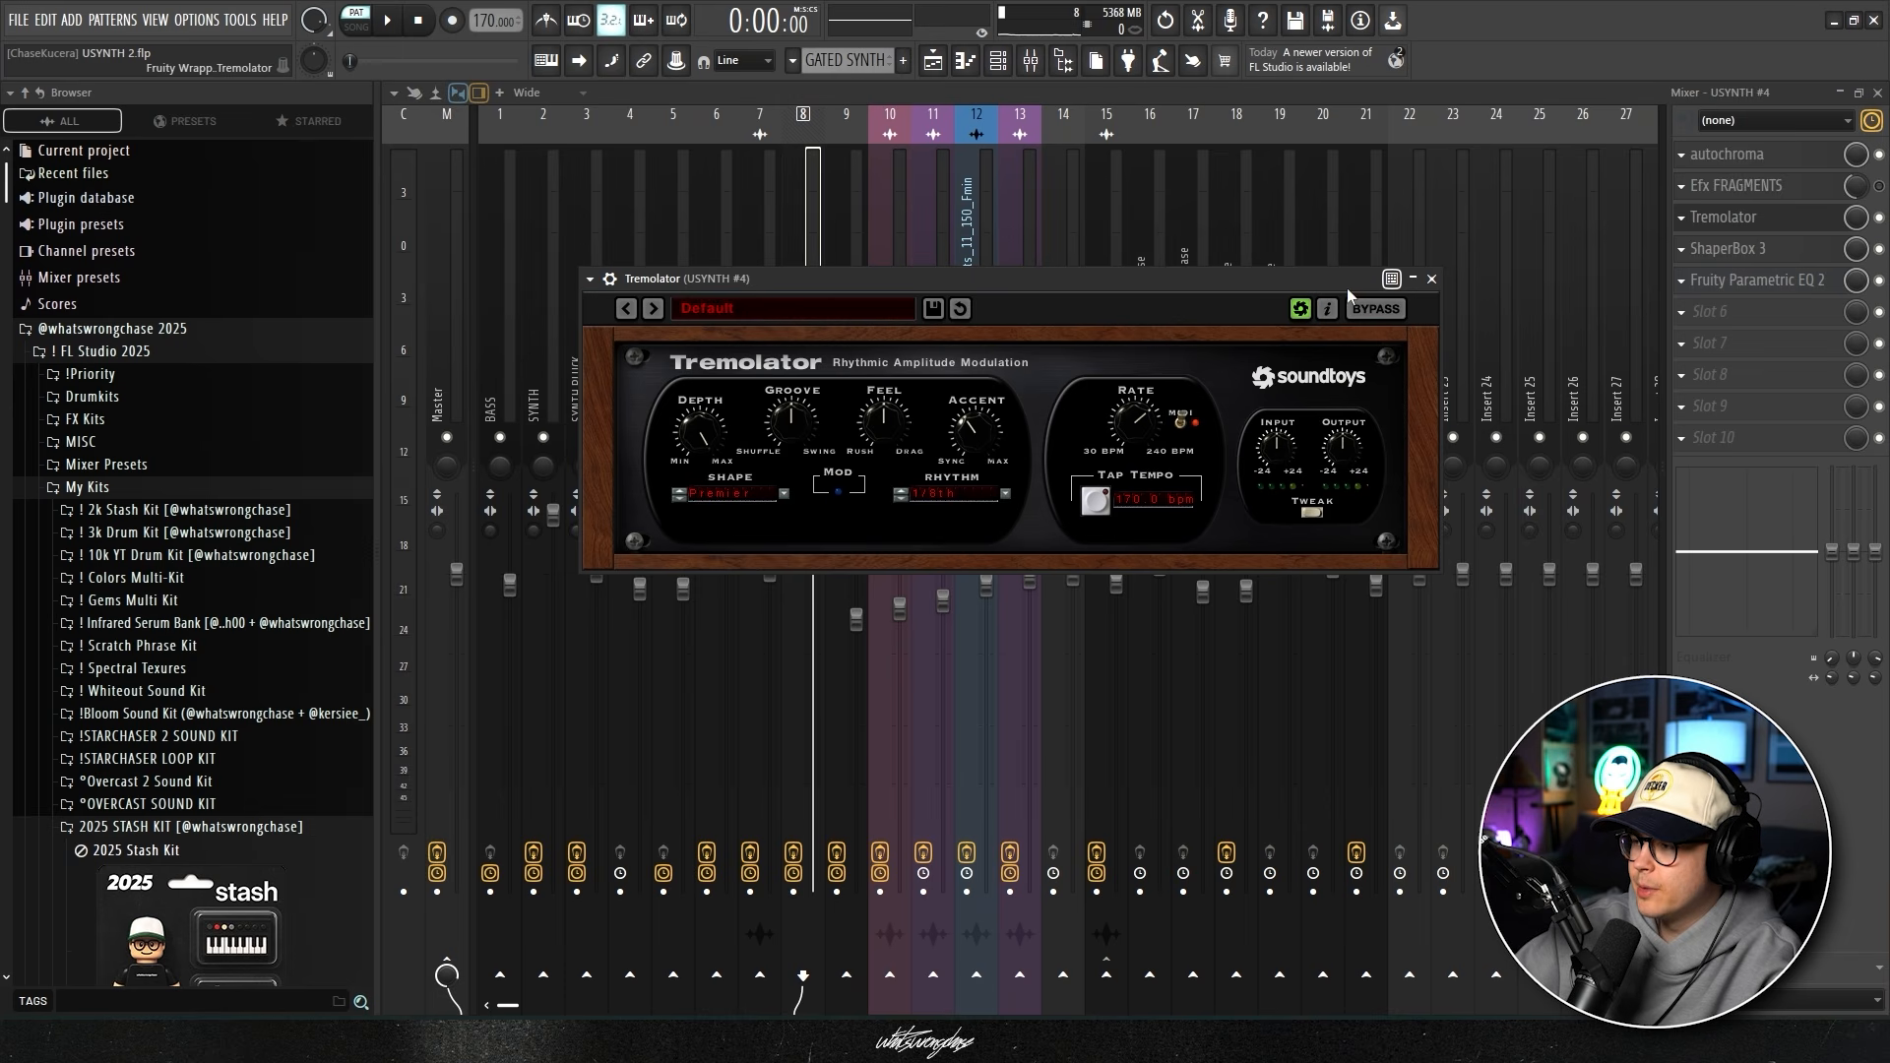
Close the Tremolator and inspect the ShaperBox 3 and Fruity Parametric EQ 2 effects on the USYNTH #4 mixer track.
click(1431, 279)
click(1751, 249)
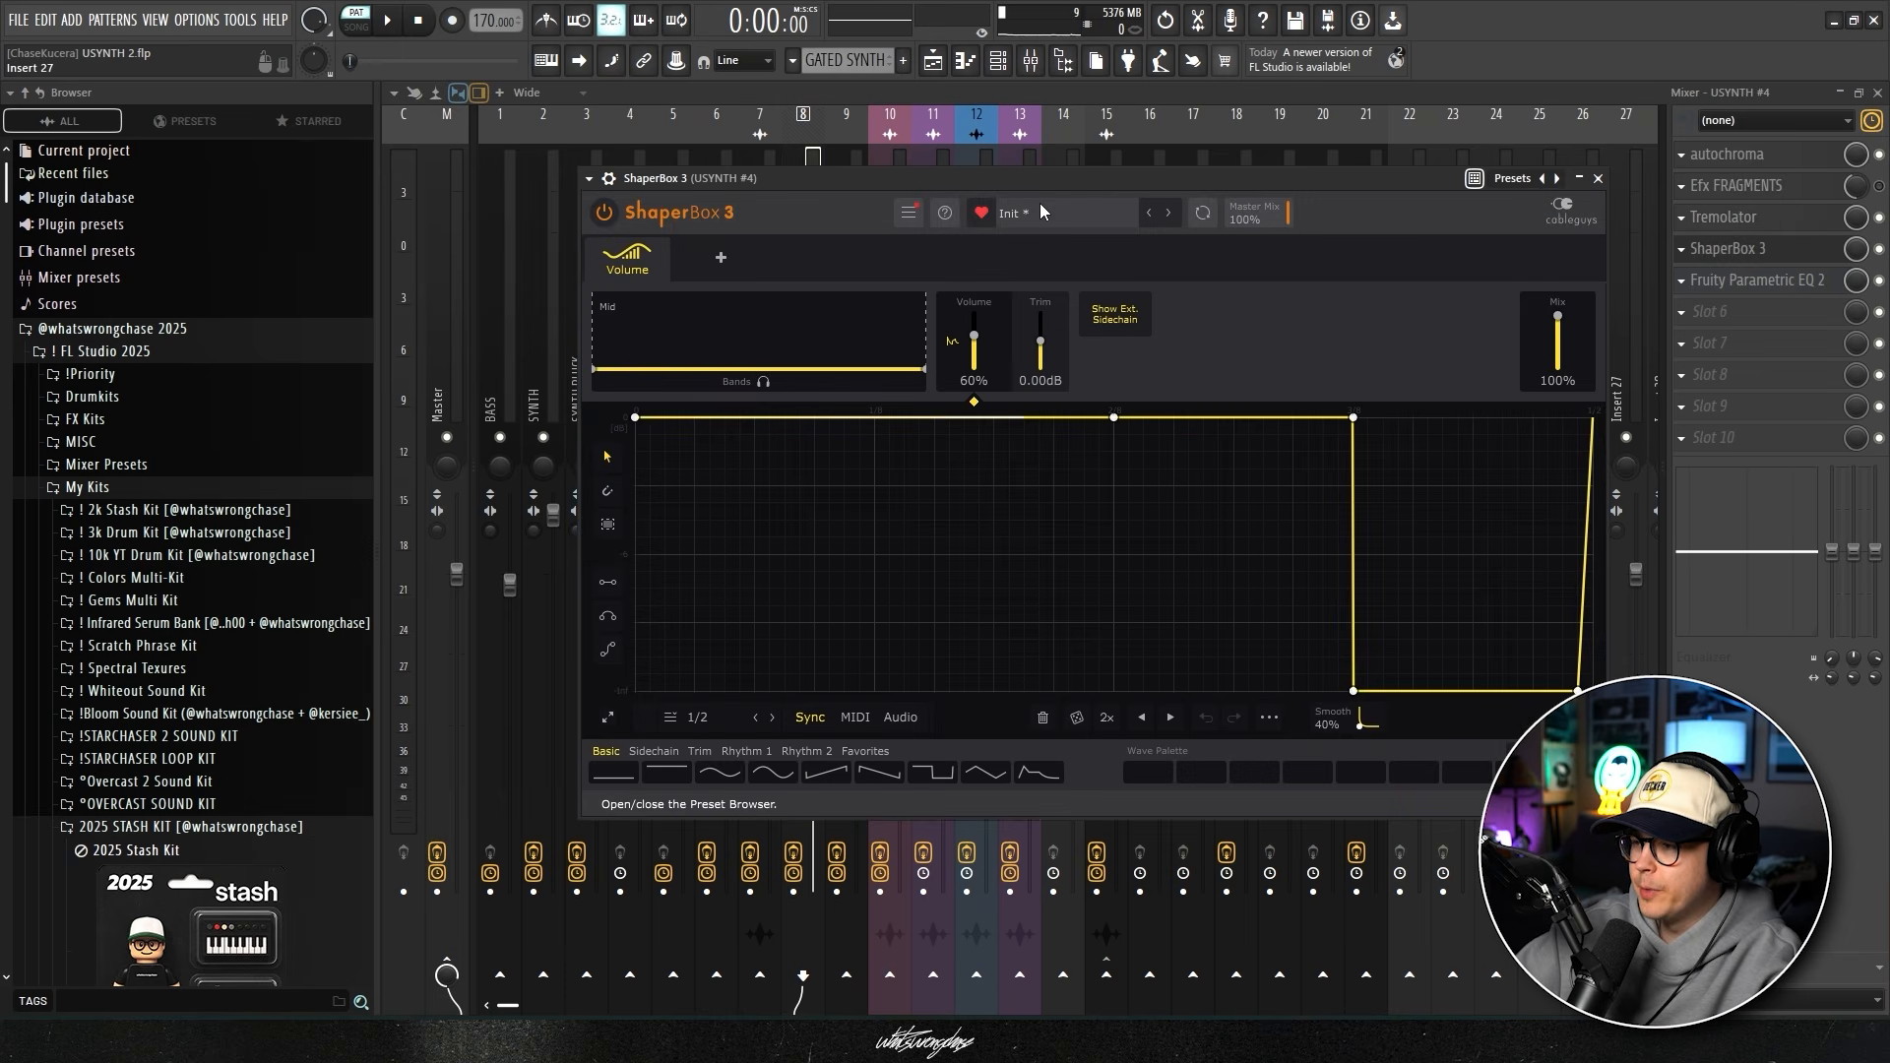
drag(1090, 187, 1006, 193)
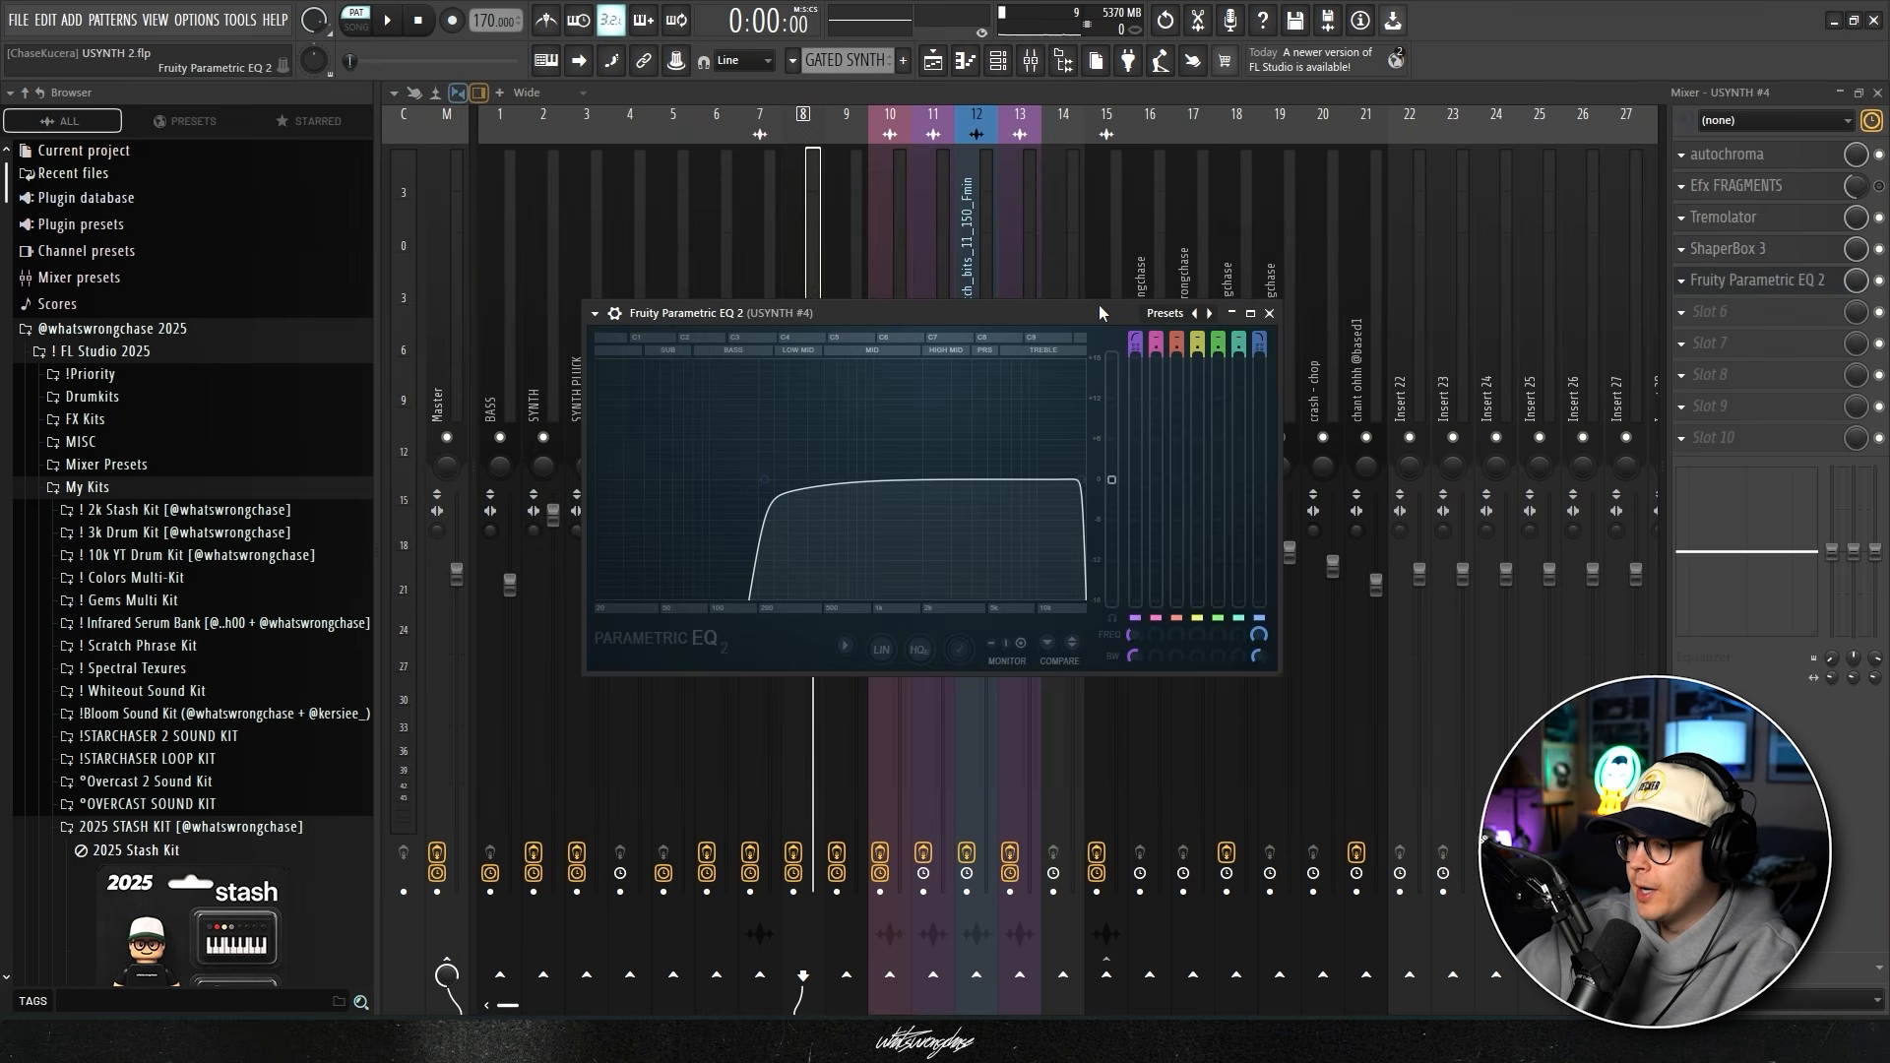
drag(1100, 312, 1104, 303)
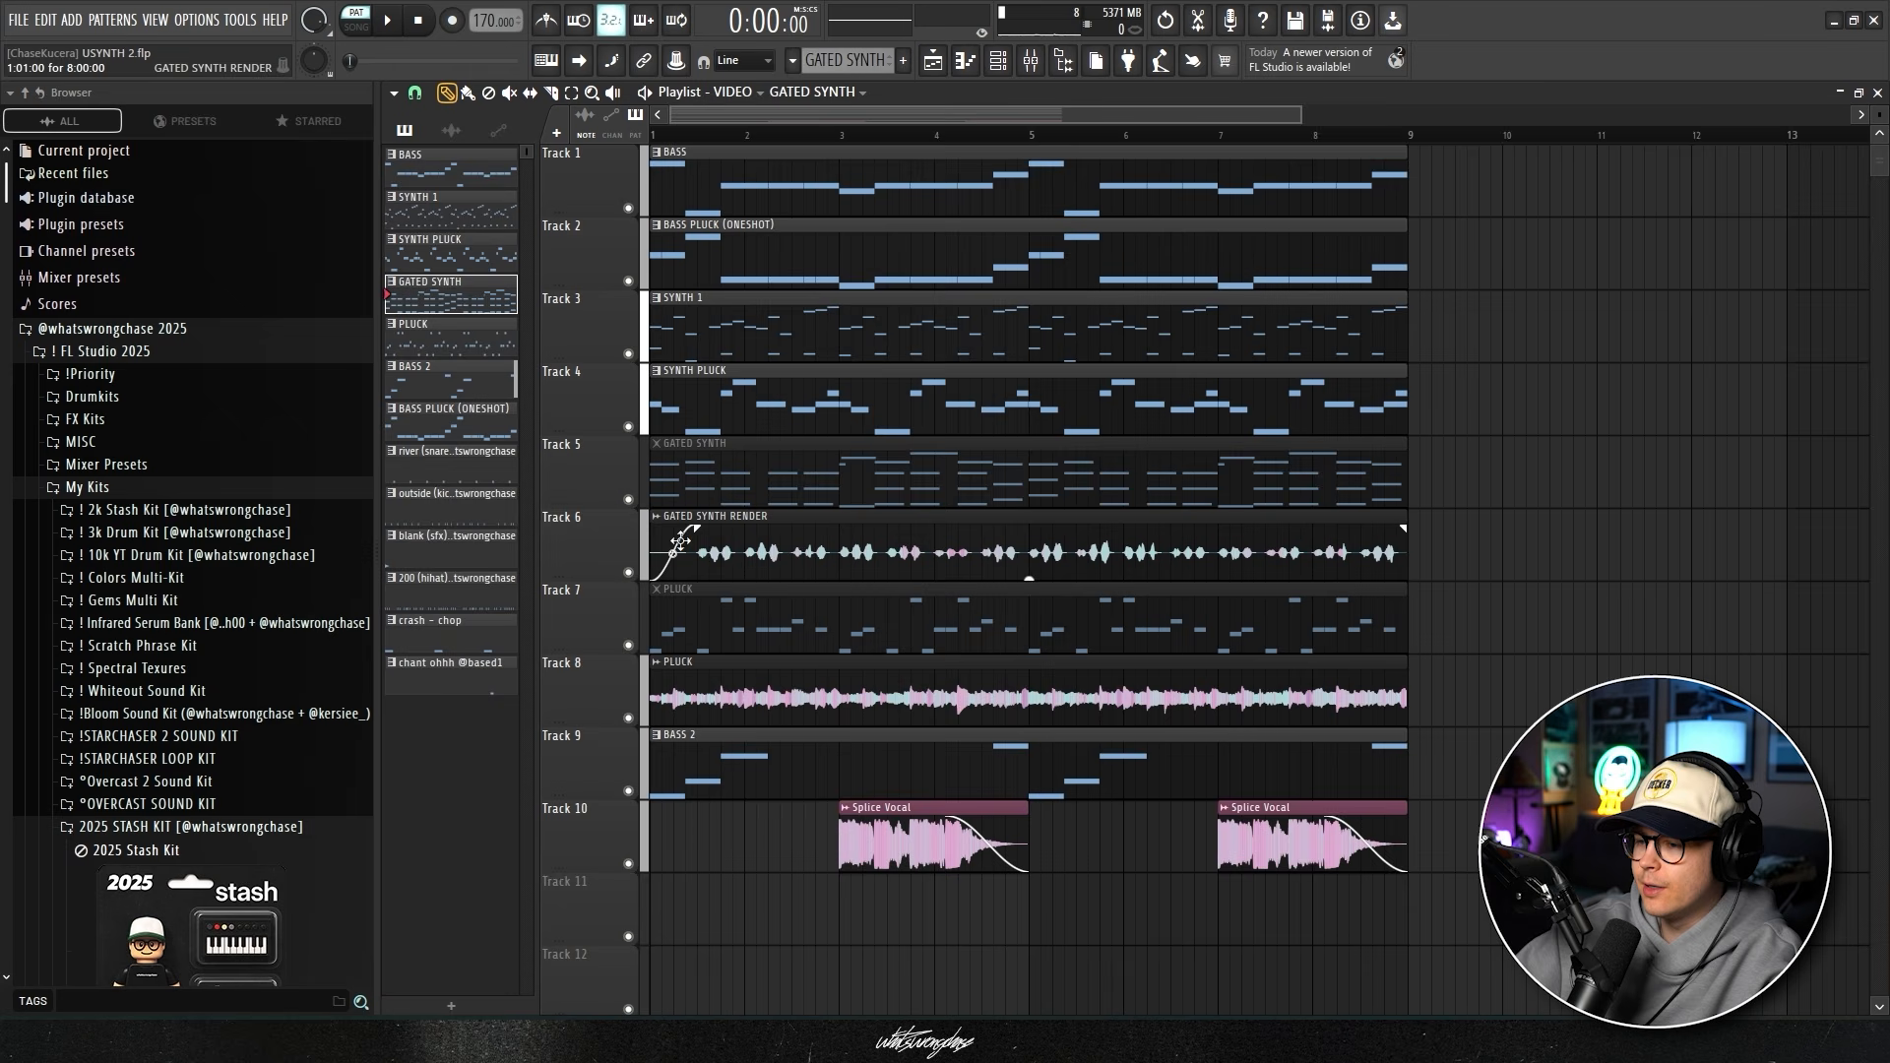
Solo the GATED SYNTH RENDER clip on track 6 of the playlist and play it.
scroll(675, 551, up, 2)
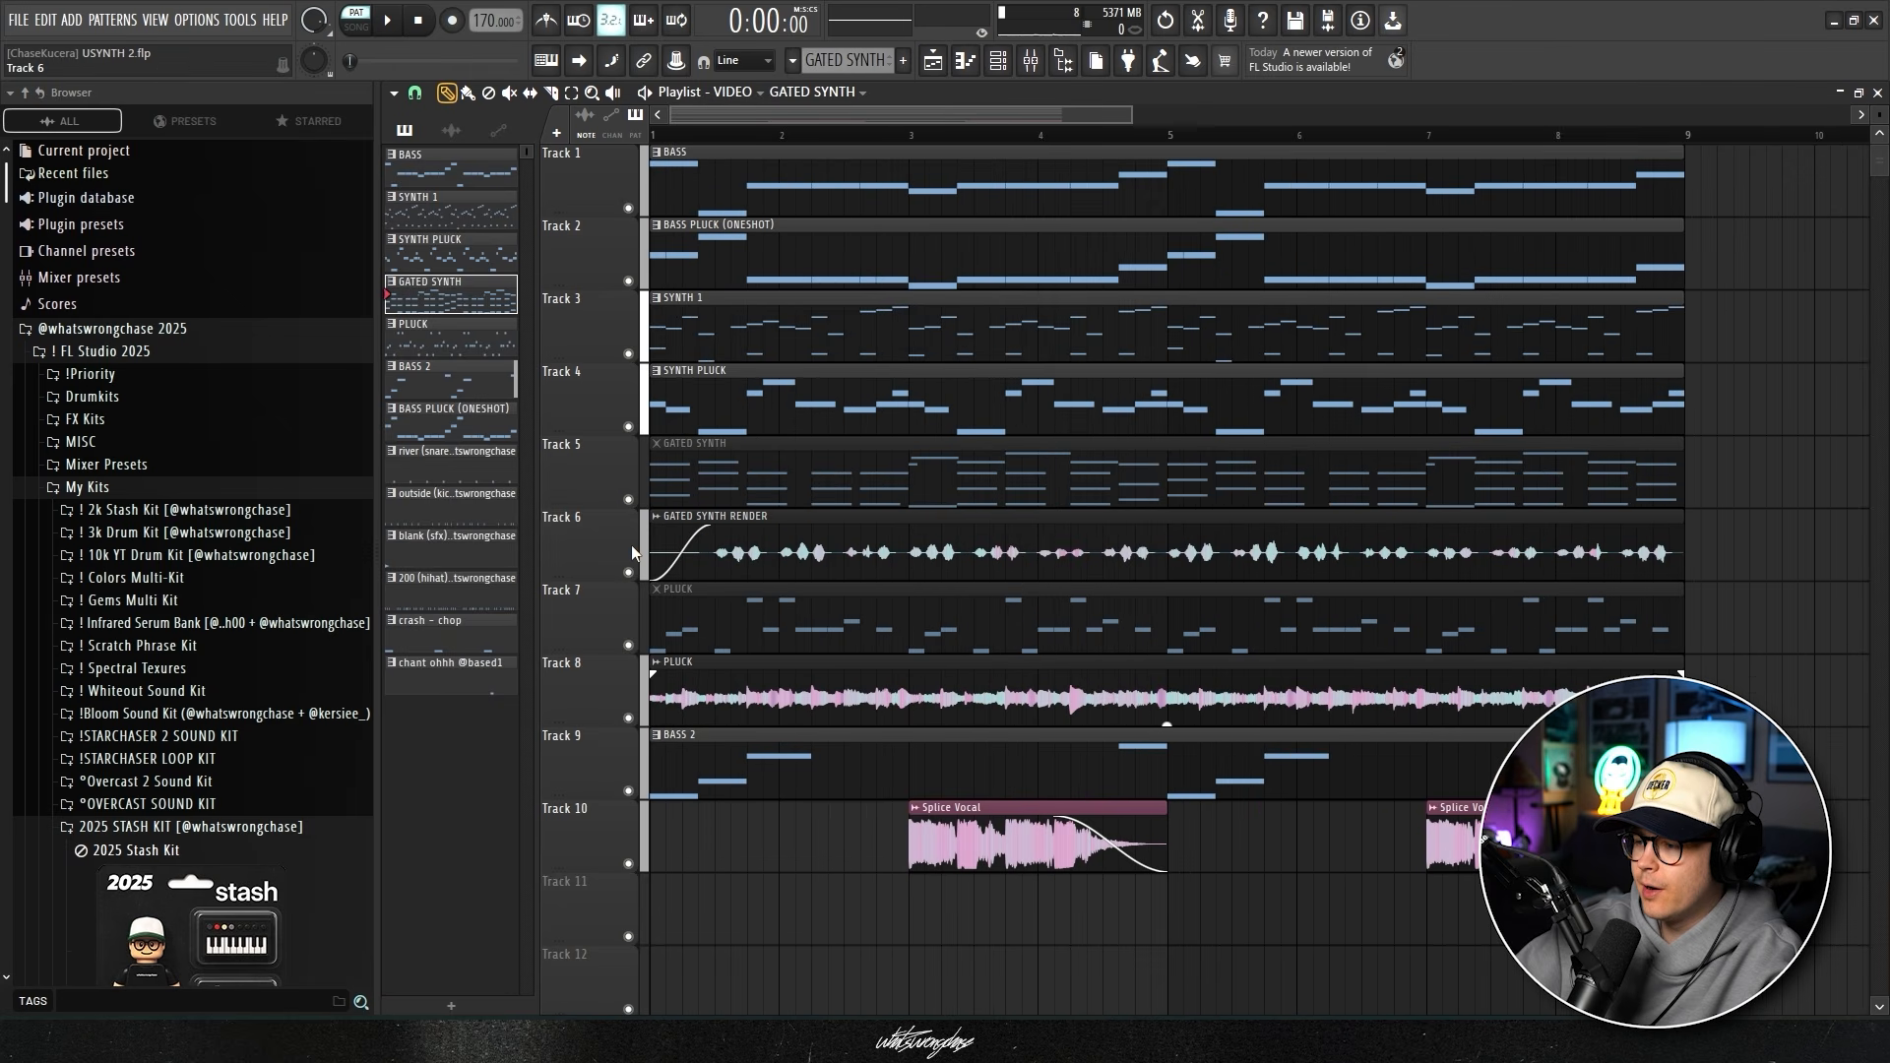
scroll(752, 542, up, 2)
right_click(631, 590)
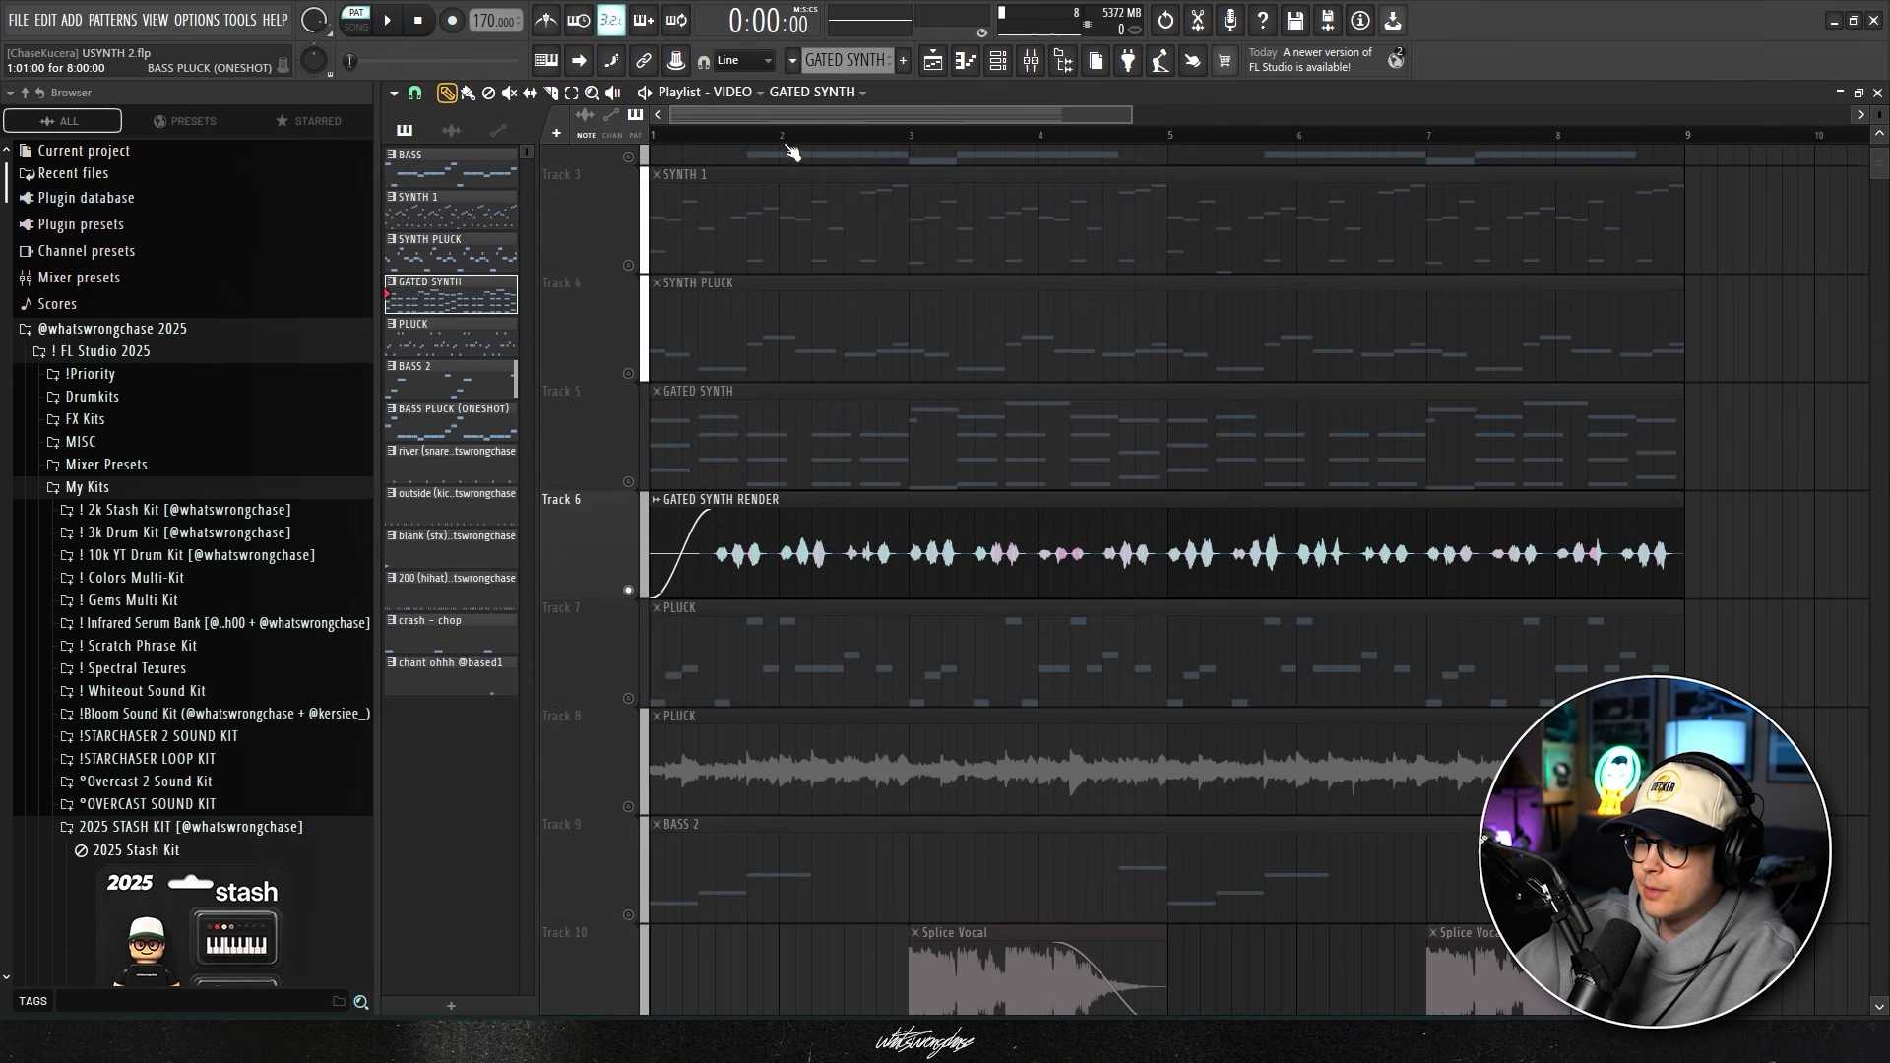
key(space)
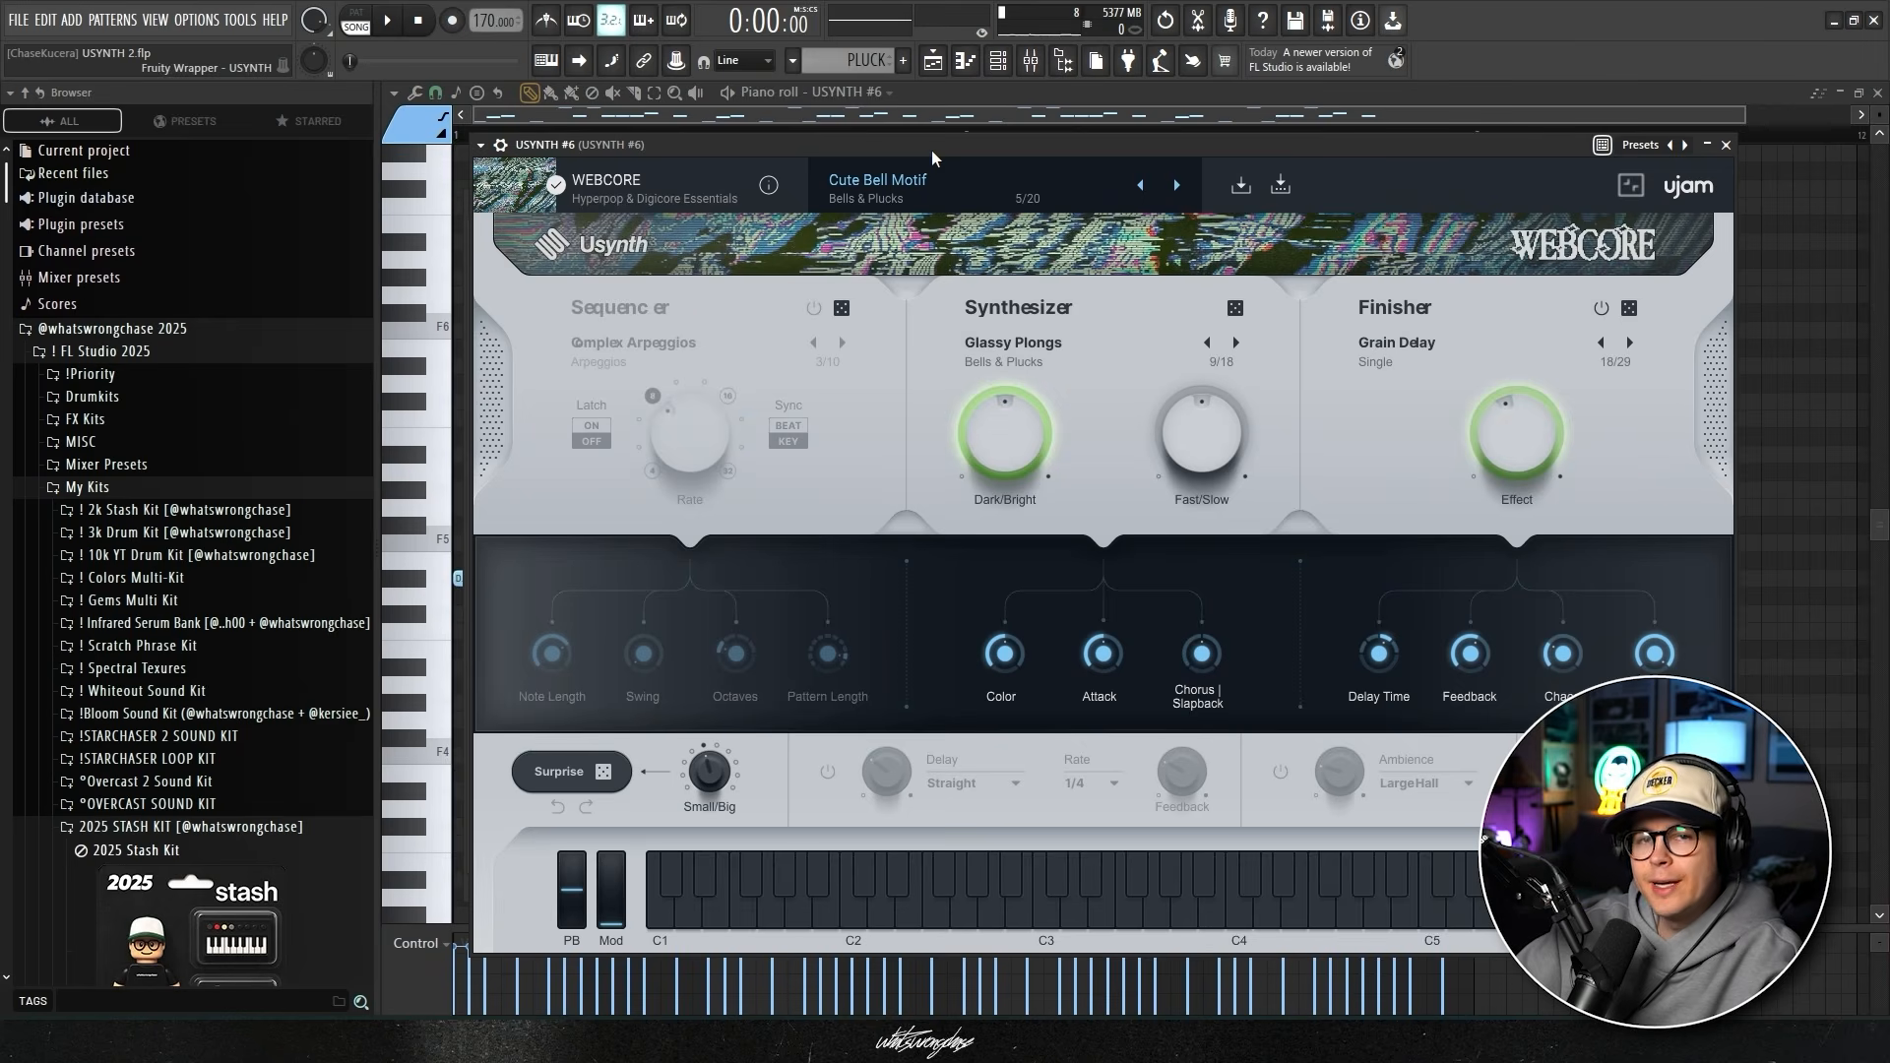
Look over the Cute Bell Motif preset in the PLUCK channel's Usynth and play the pattern.
drag(931, 149, 945, 136)
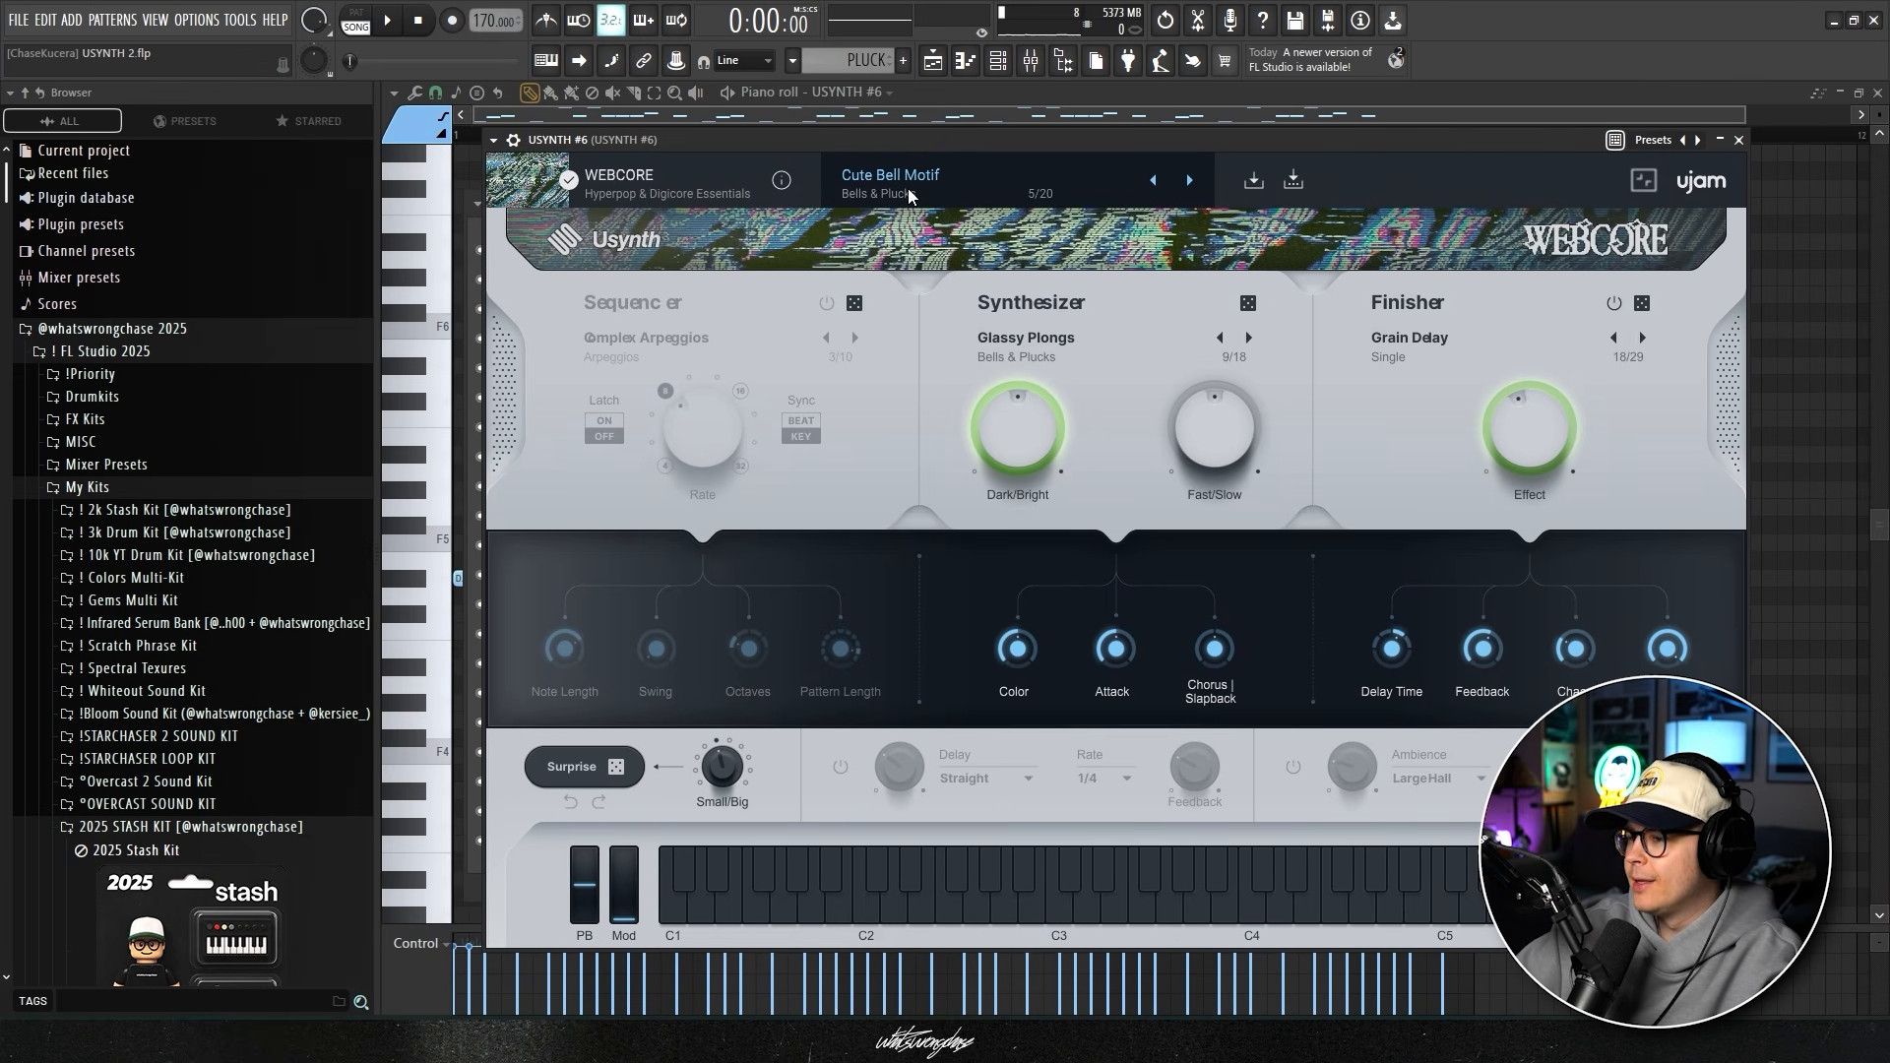
drag(968, 138, 971, 145)
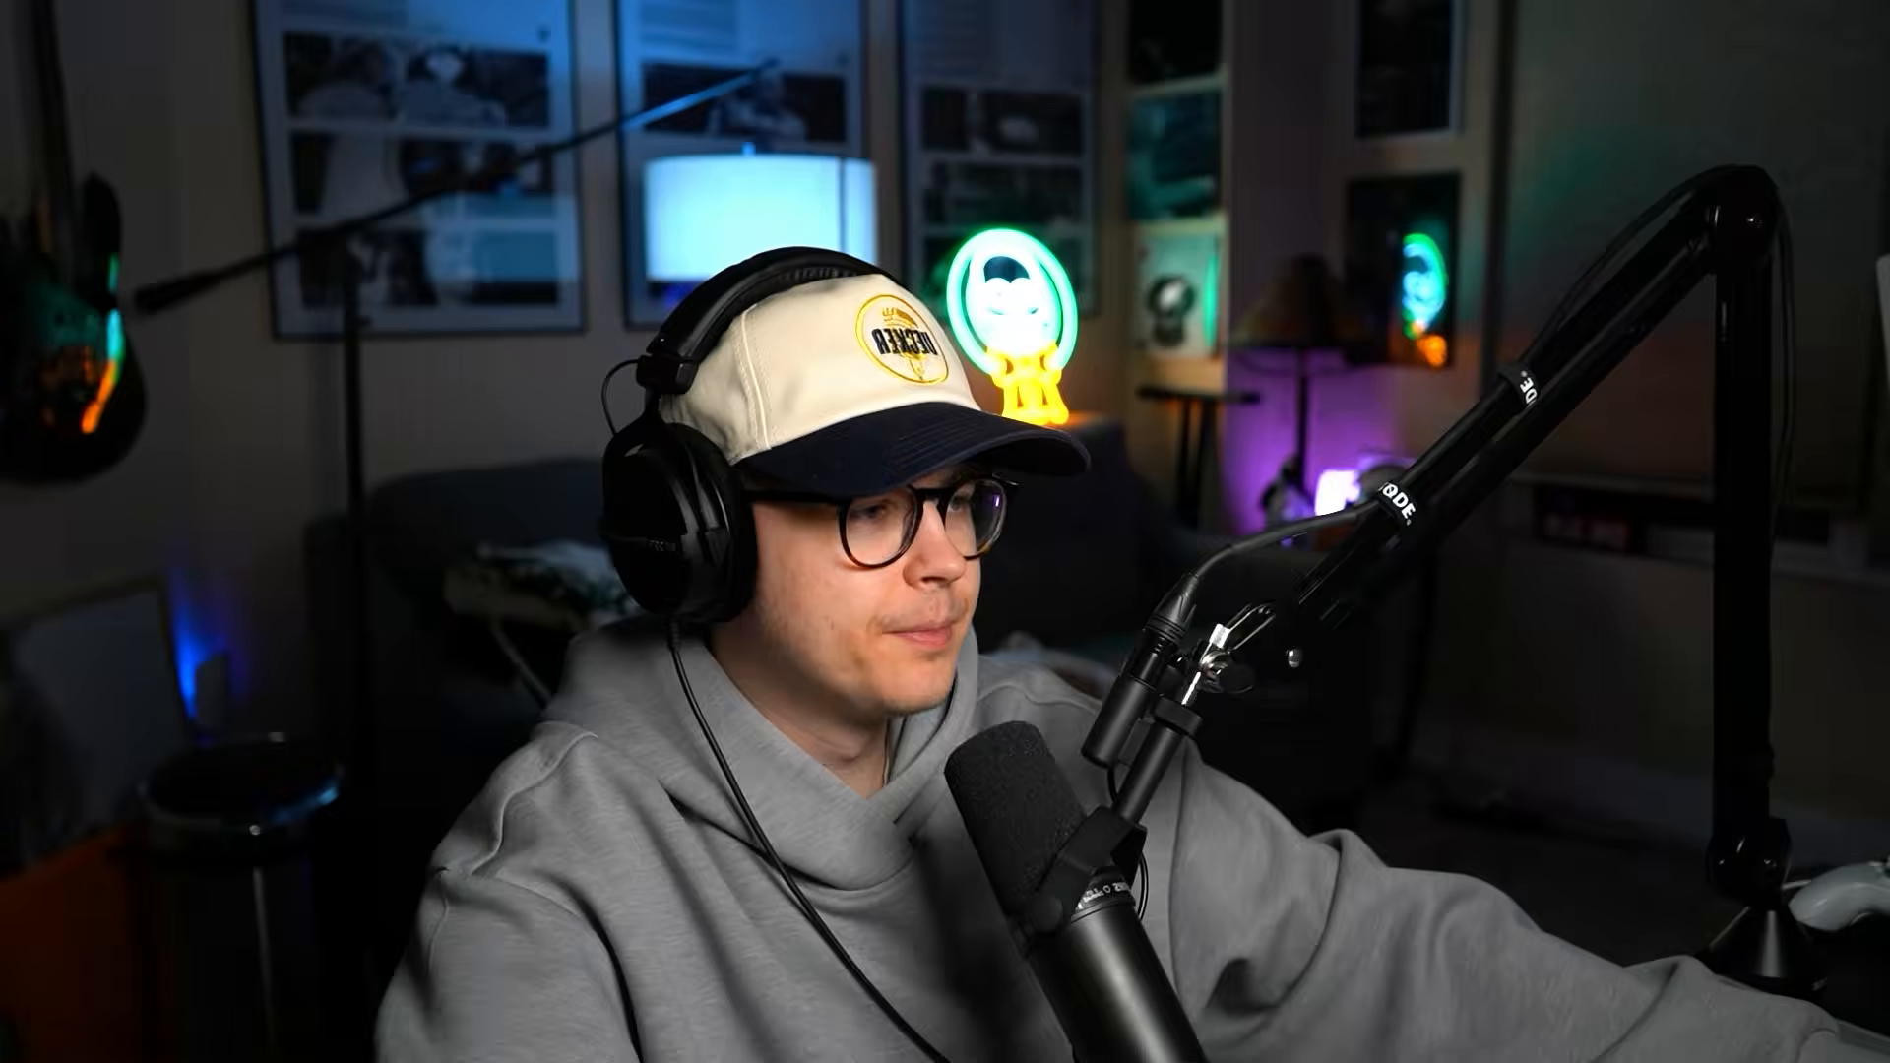
key(space)
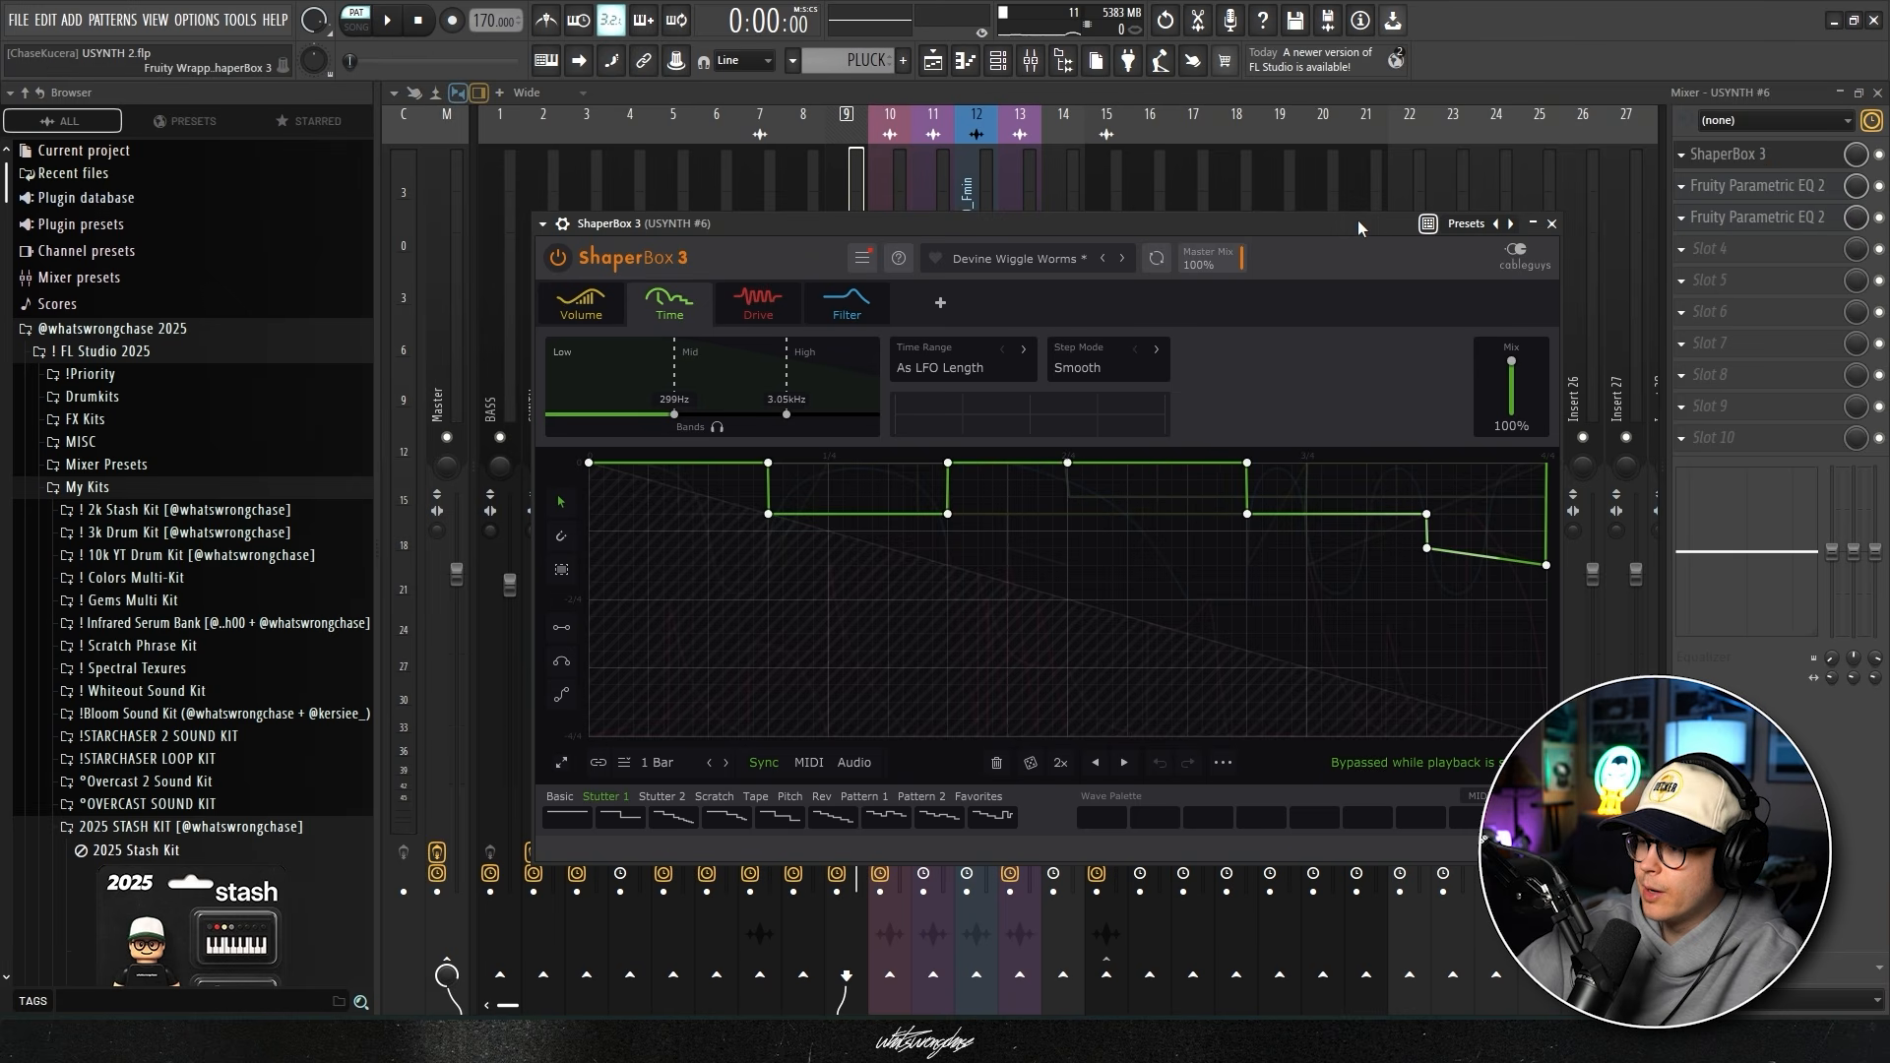
Inspect the Time shaper curve and the Drive shaper of ShaperBox 3 on the USYNTH #6 mixer track.
drag(1359, 221, 1359, 215)
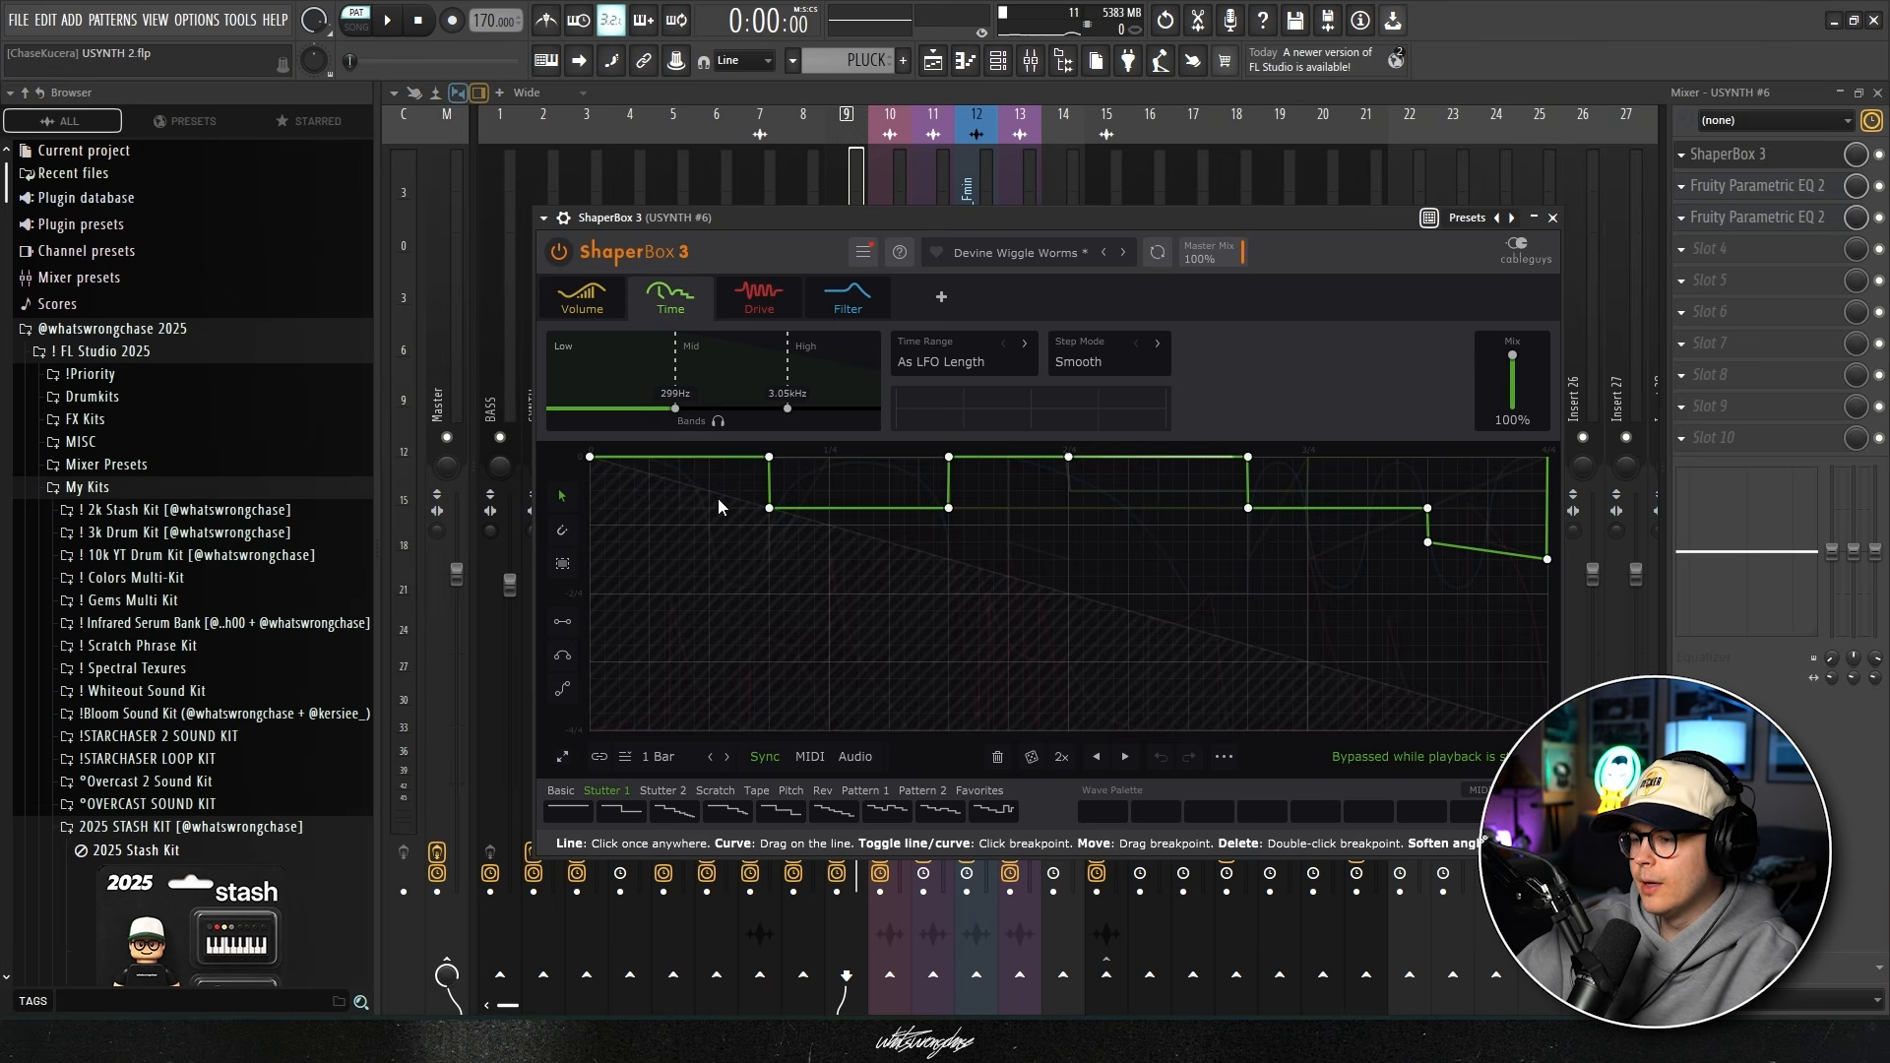
click(747, 293)
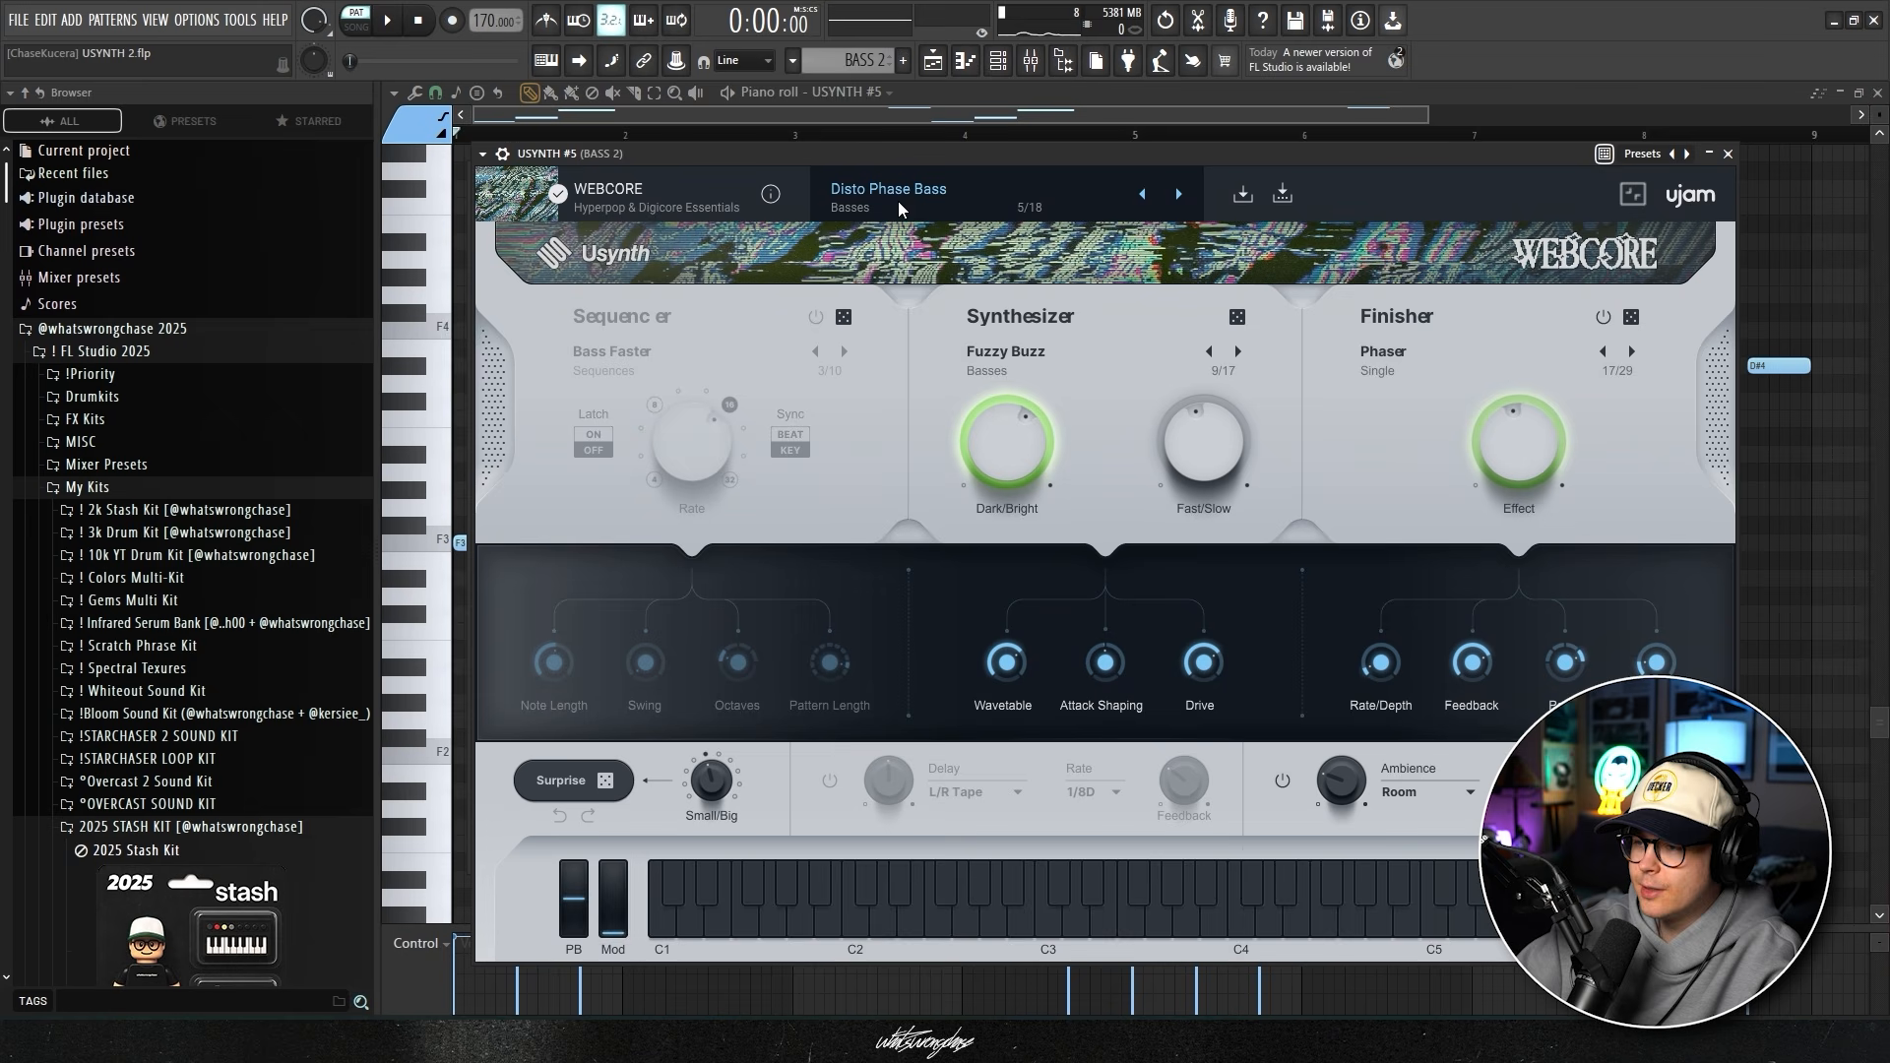
Look over the Disto Phase Bass preset in the BASS 2 channel's Usynth and close its window.
drag(965, 157, 957, 152)
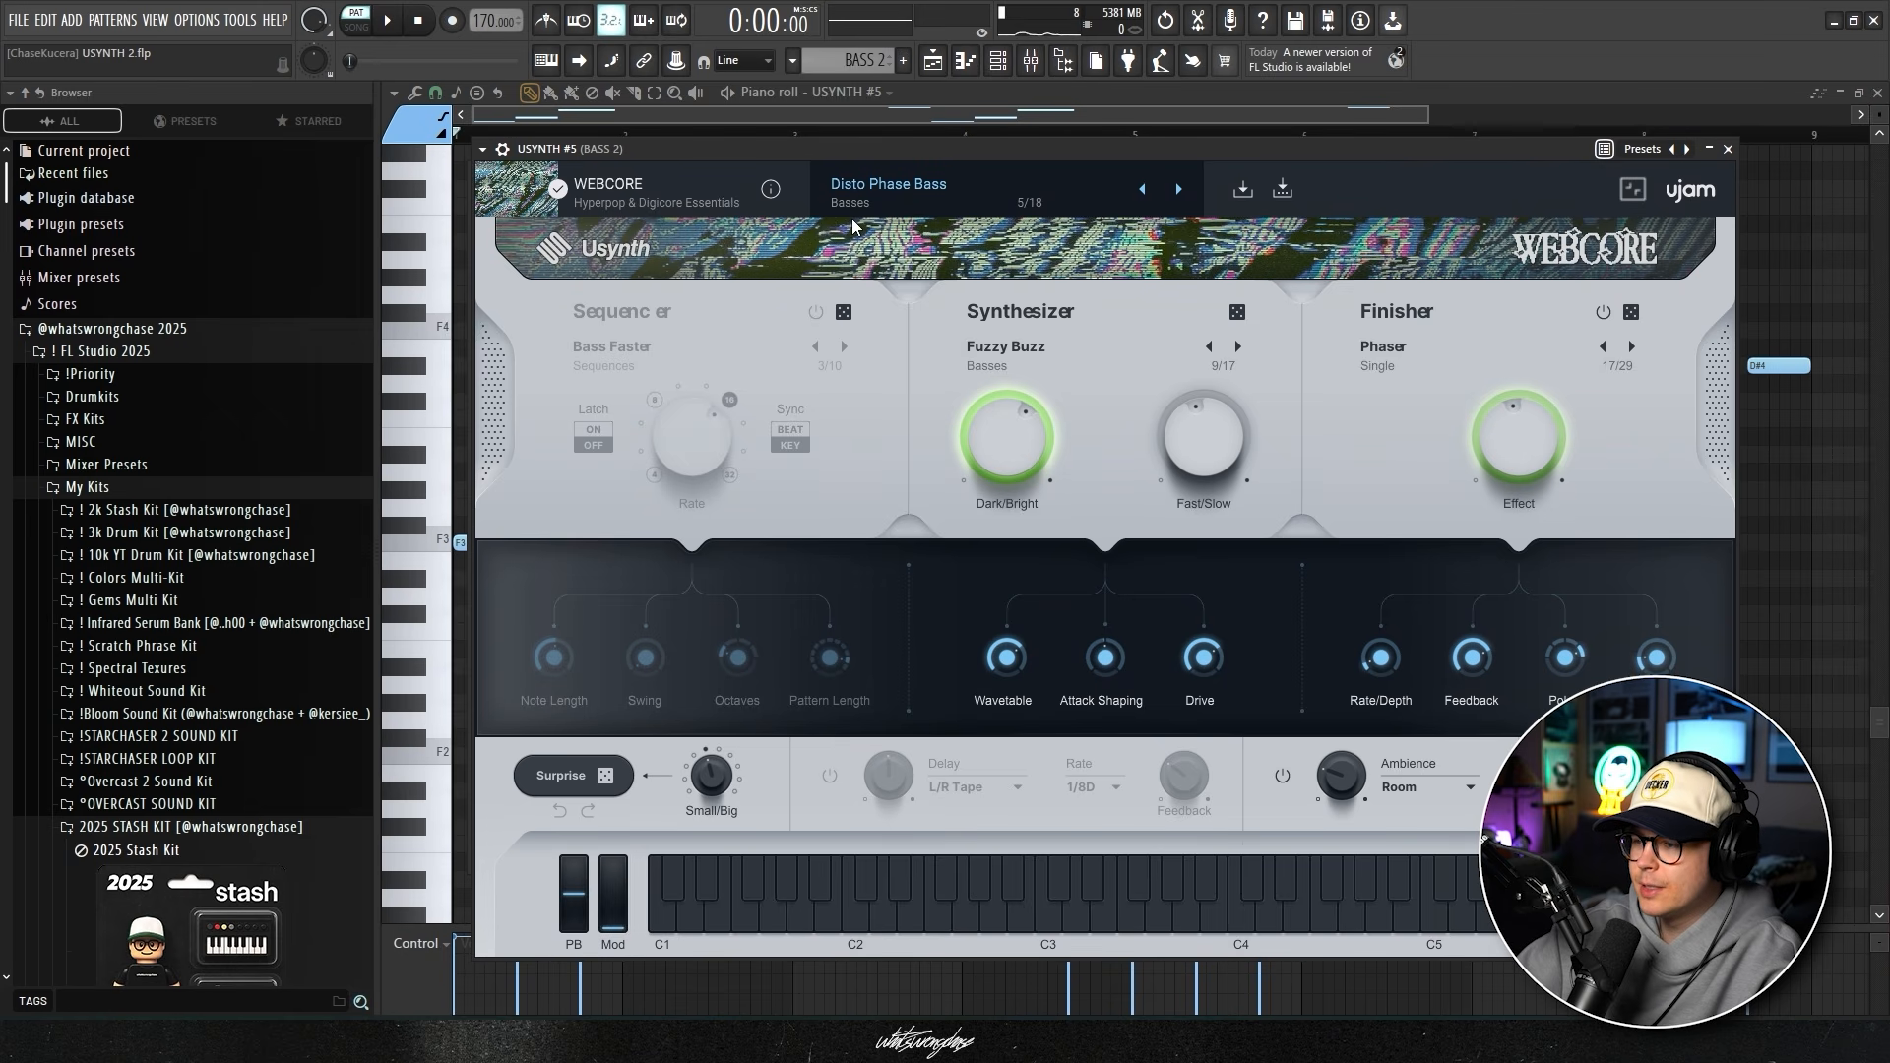
click(1727, 148)
Highlight the opening phrase of the BASS 2 pattern in bars 1 and 2, then clear that selection.
scroll(642, 320, up, 2)
scroll(788, 304, down, 3)
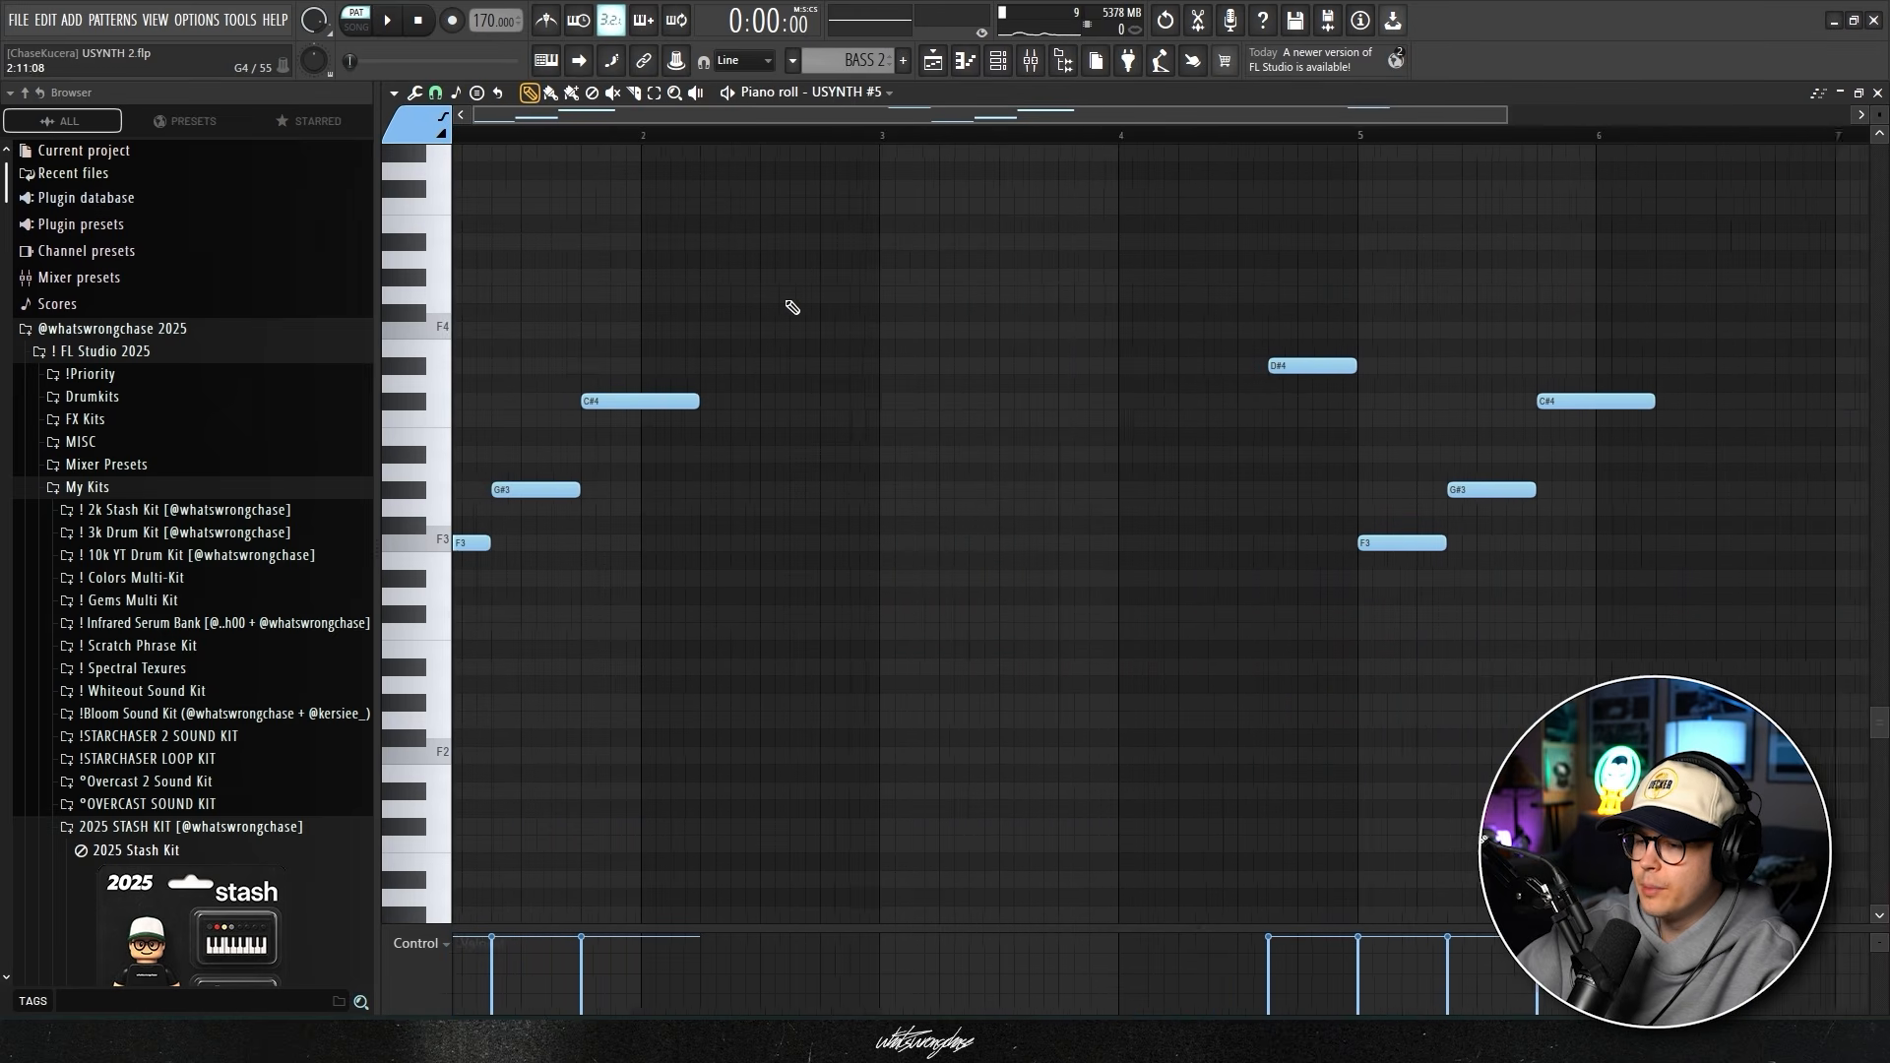
drag(671, 304, 454, 600)
scroll(456, 593, up, 4)
click(705, 586)
scroll(728, 588, down, 3)
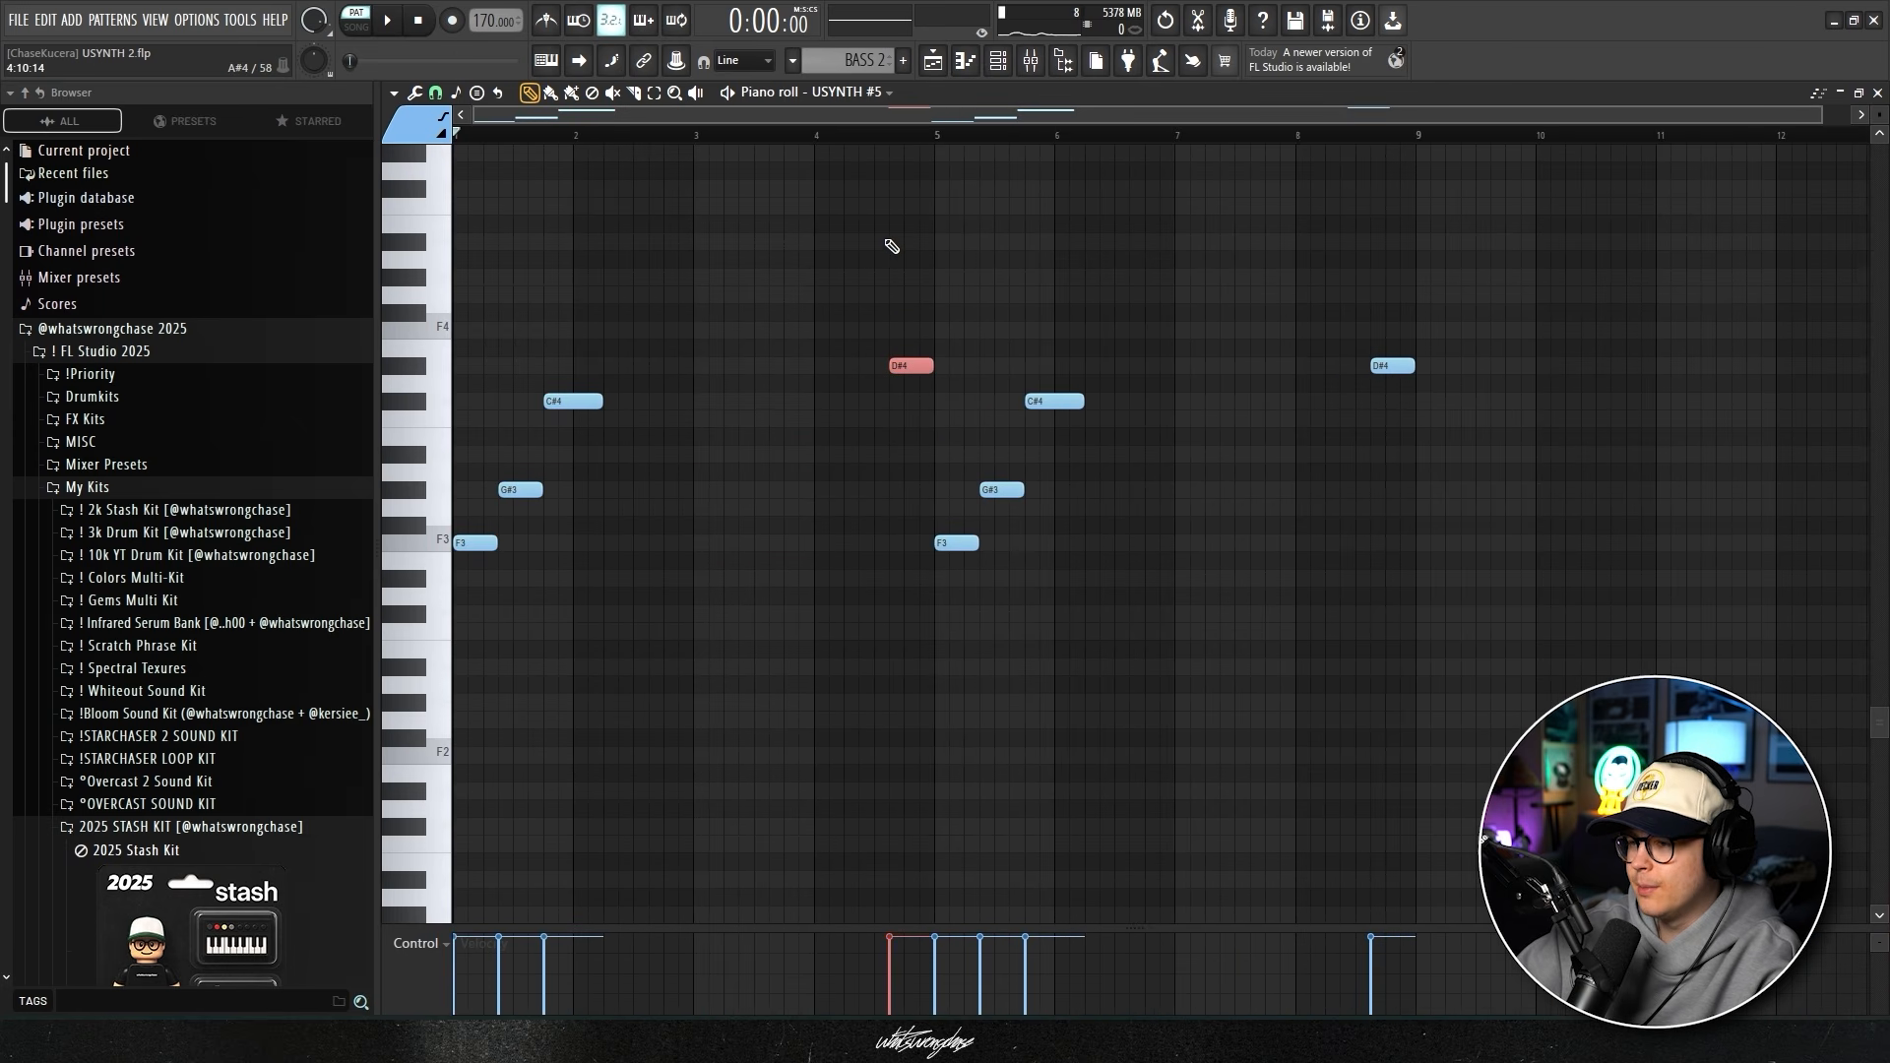
Select the BASS 2 notes from bar 5 onward, extend the selection to all the notes, and play the pattern.
drag(1527, 269, 933, 691)
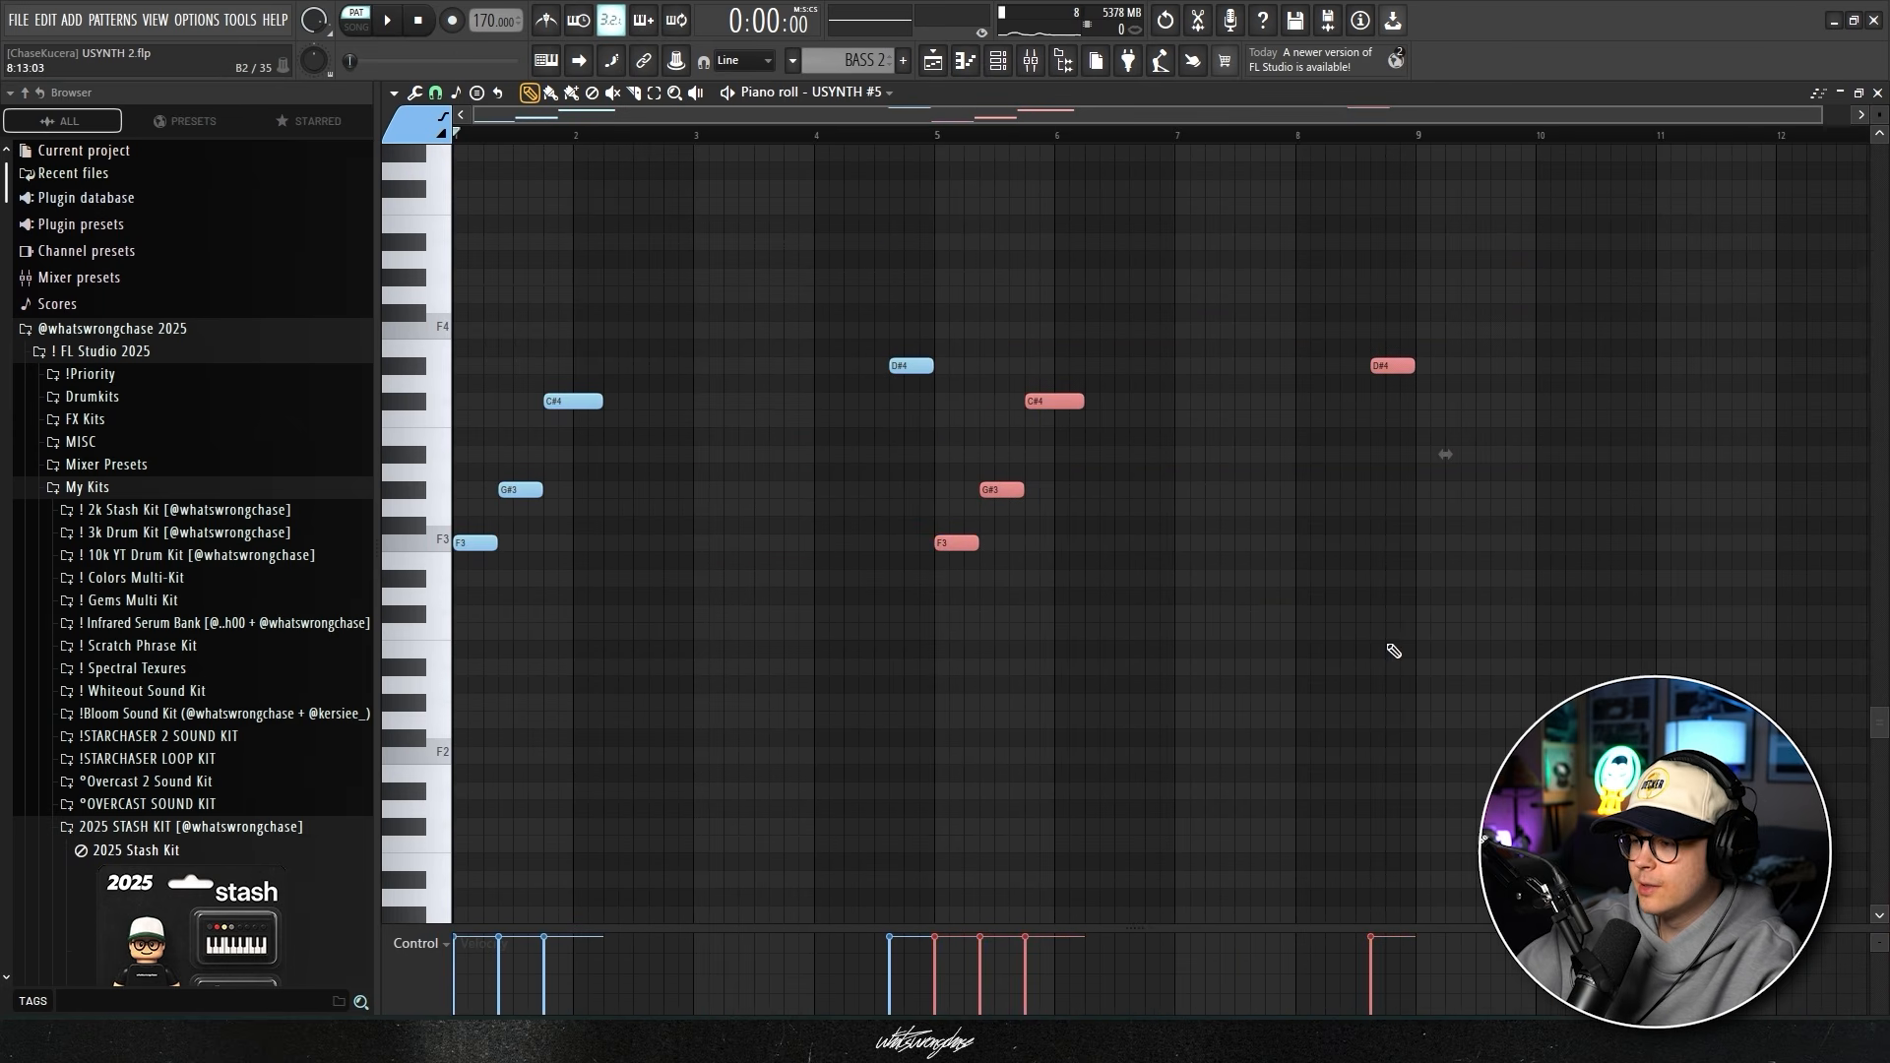
drag(1517, 656, 446, 276)
scroll(435, 273, up, 3)
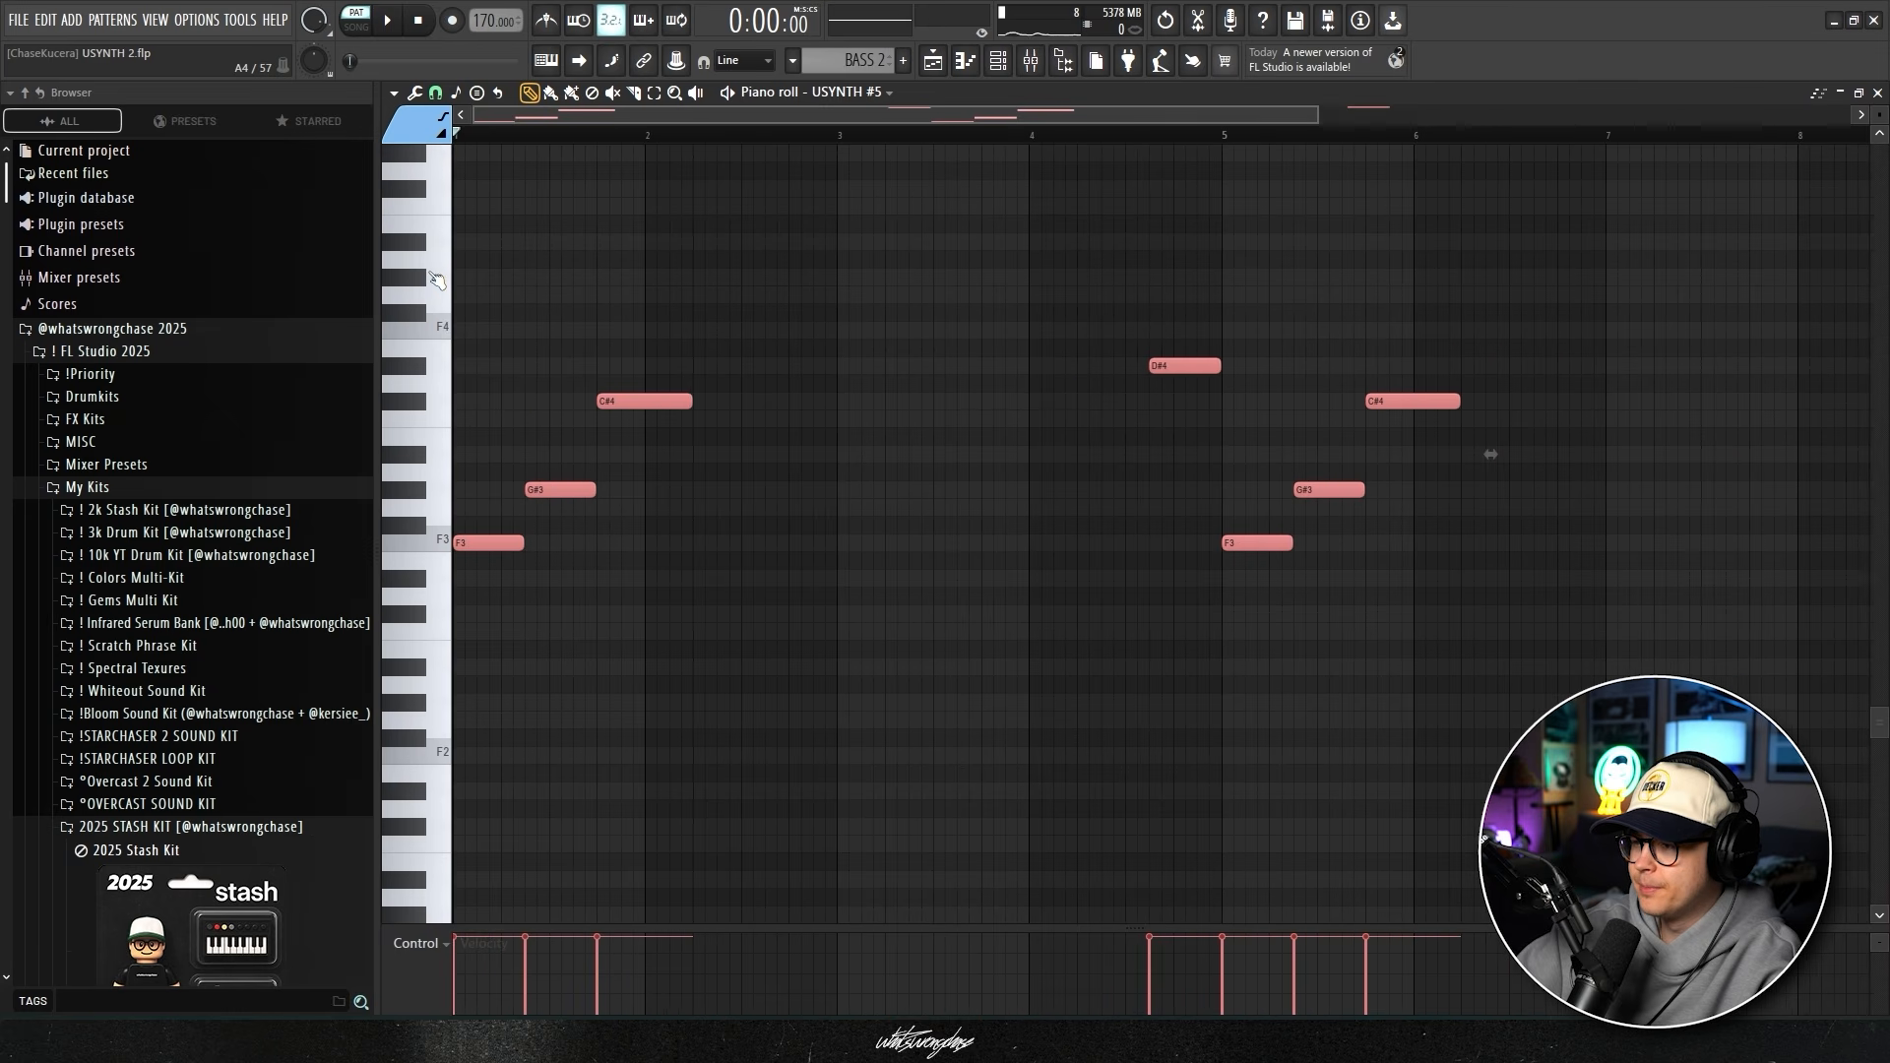
key(space)
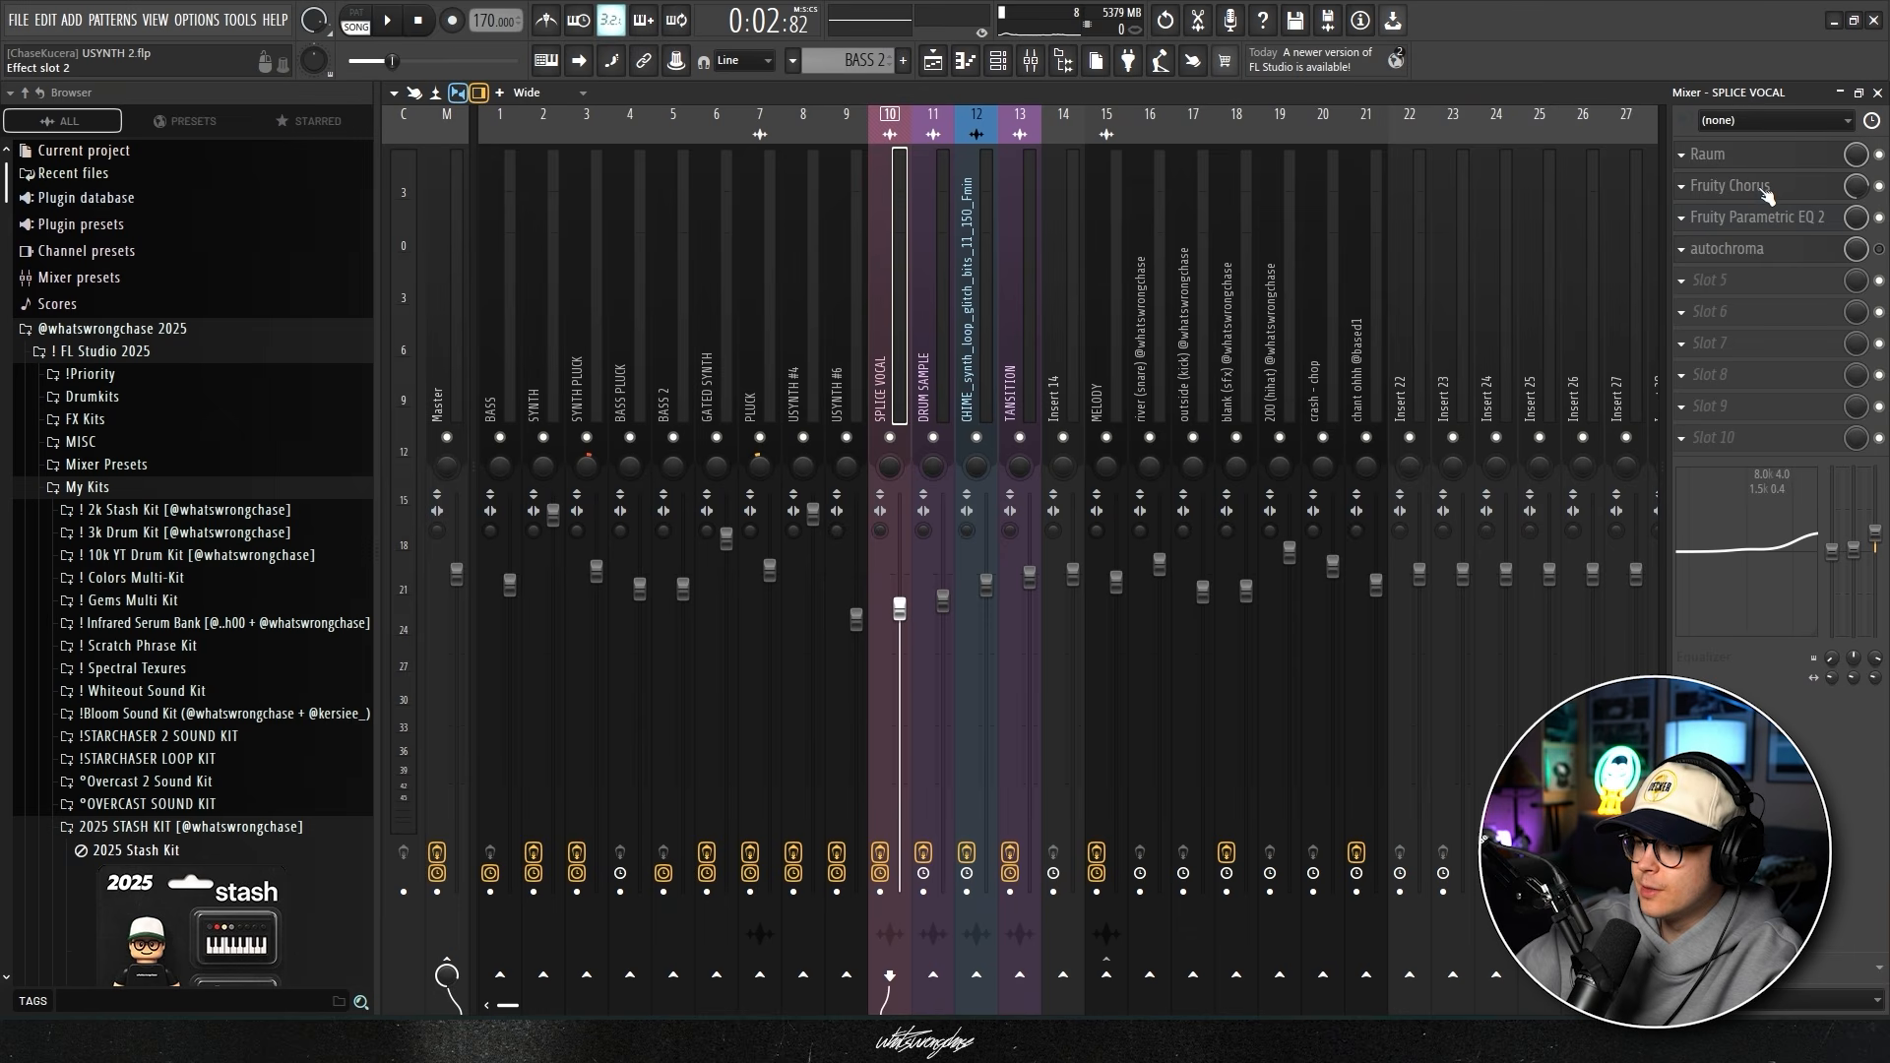
Open the Fruity Parametric EQ 2 effect on the SPLICE VOCAL mixer track.
click(1794, 220)
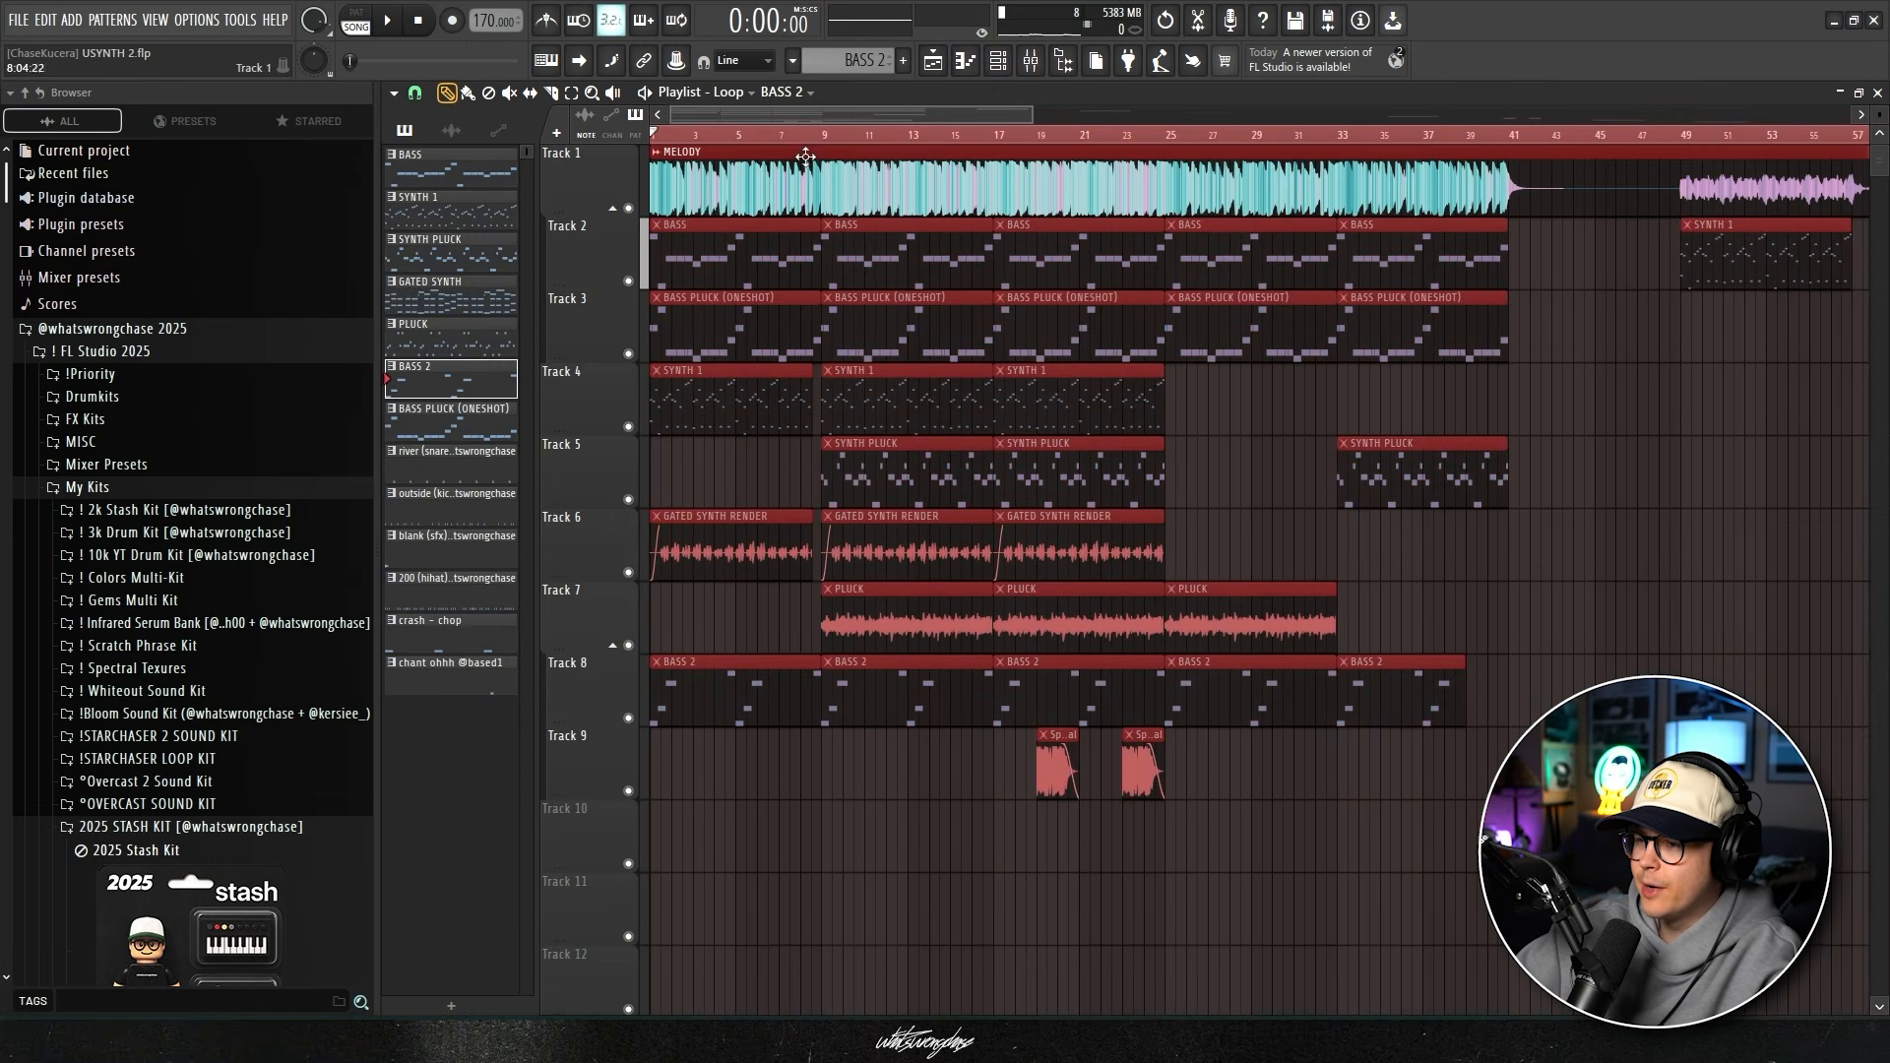
Examine the Loop arrangement in the playlist, focusing on which clips make up the opening eight bars.
scroll(818, 149, down, 2)
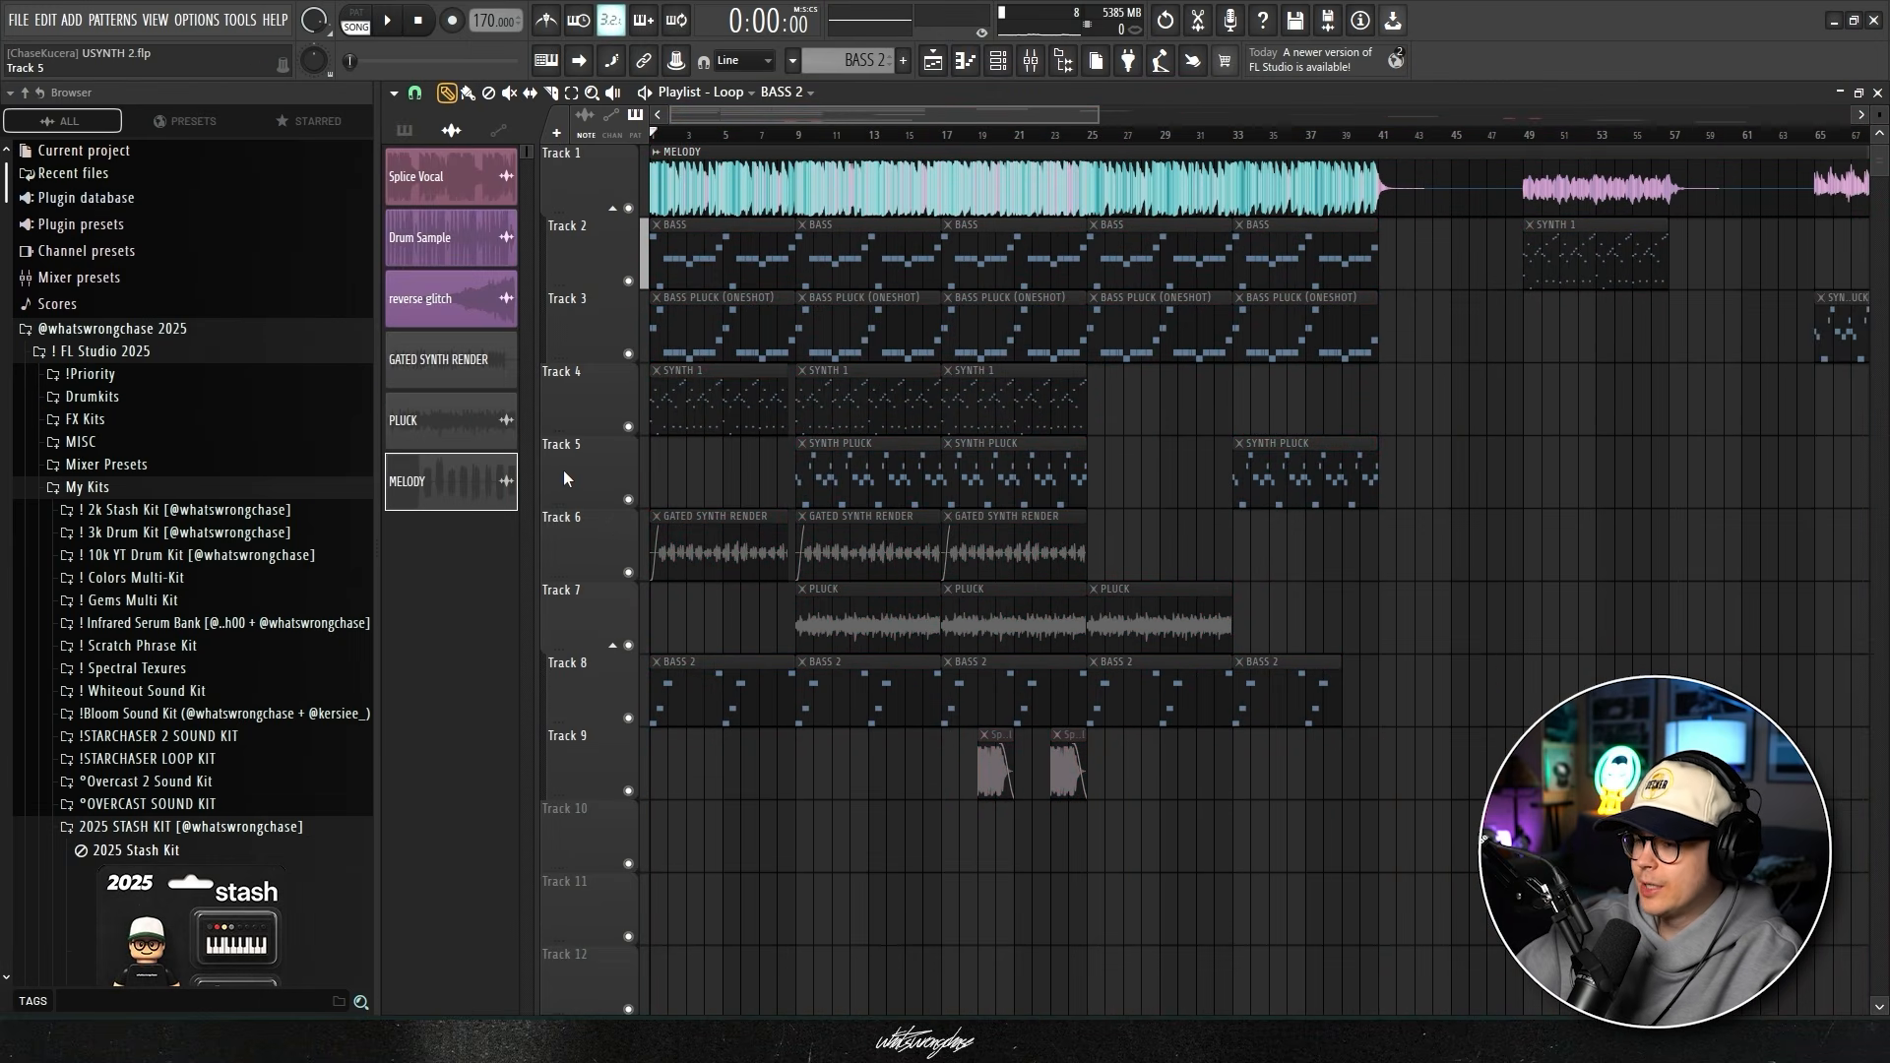
scroll(1154, 403, up, 2)
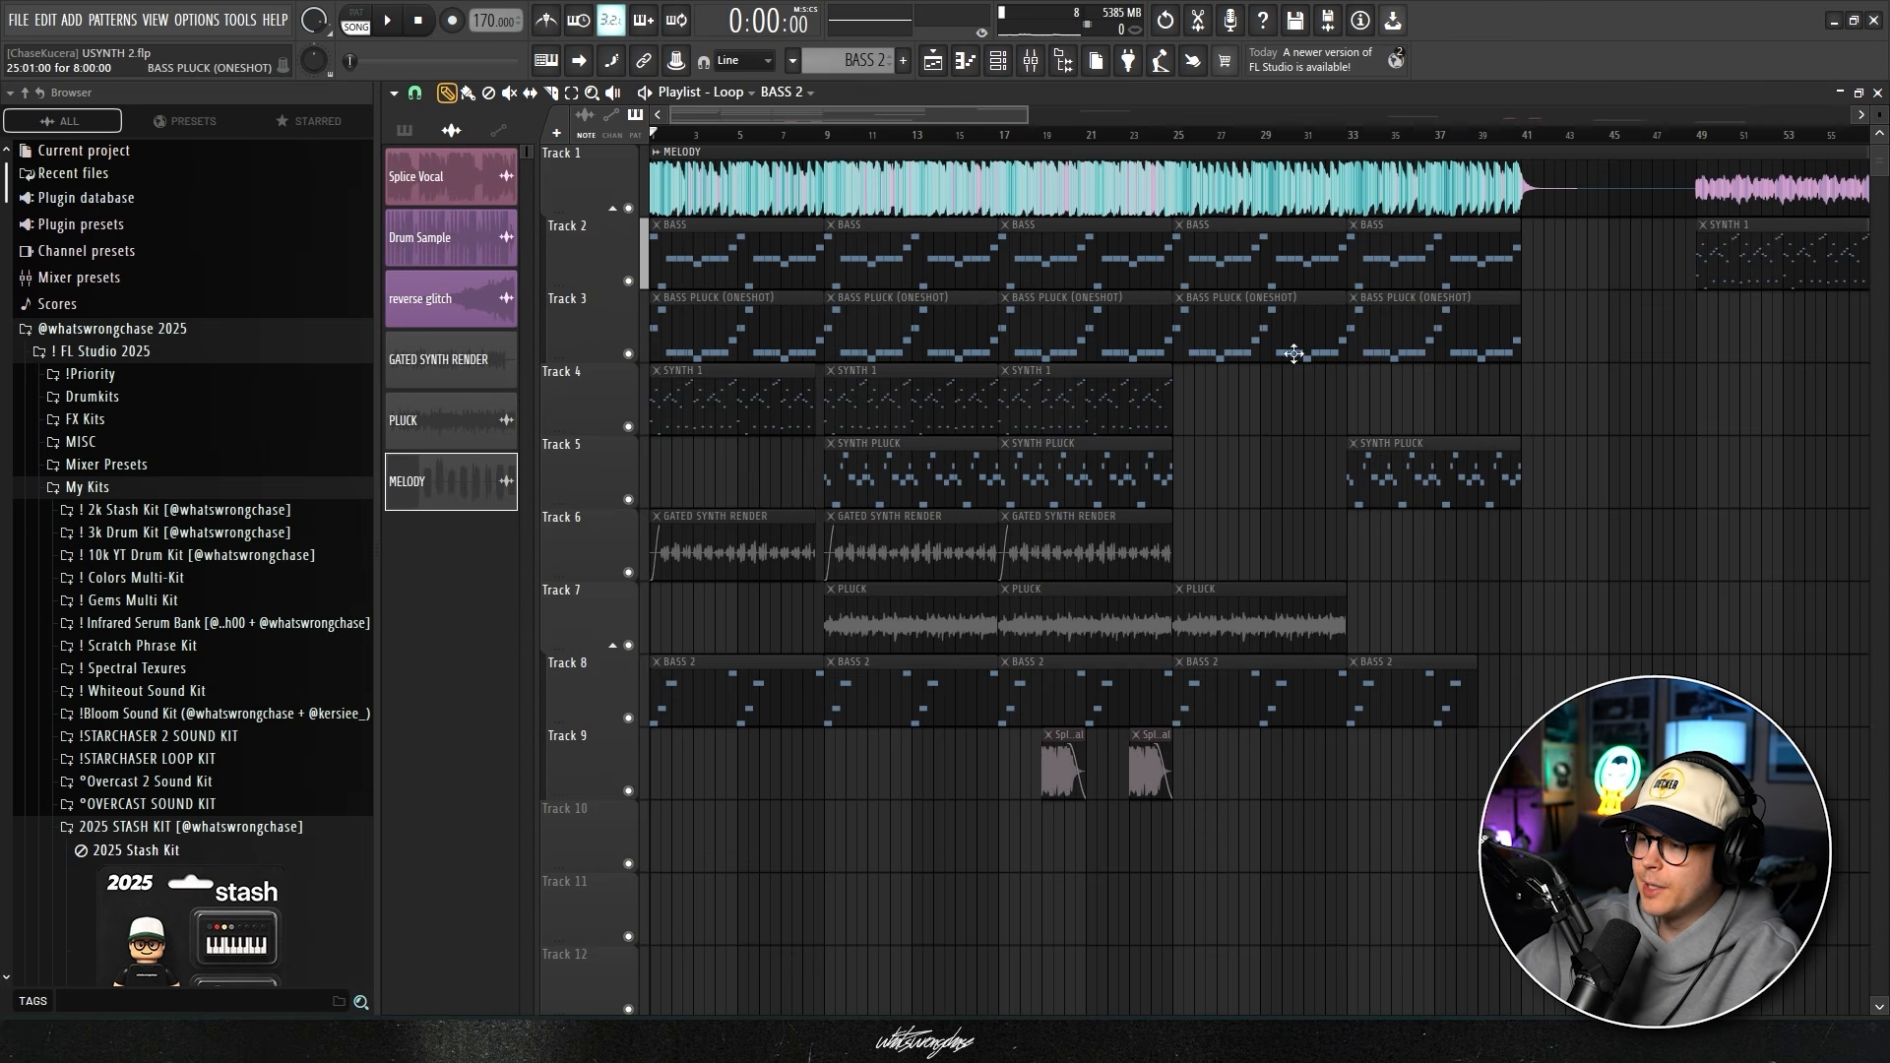
scroll(724, 476, up, 2)
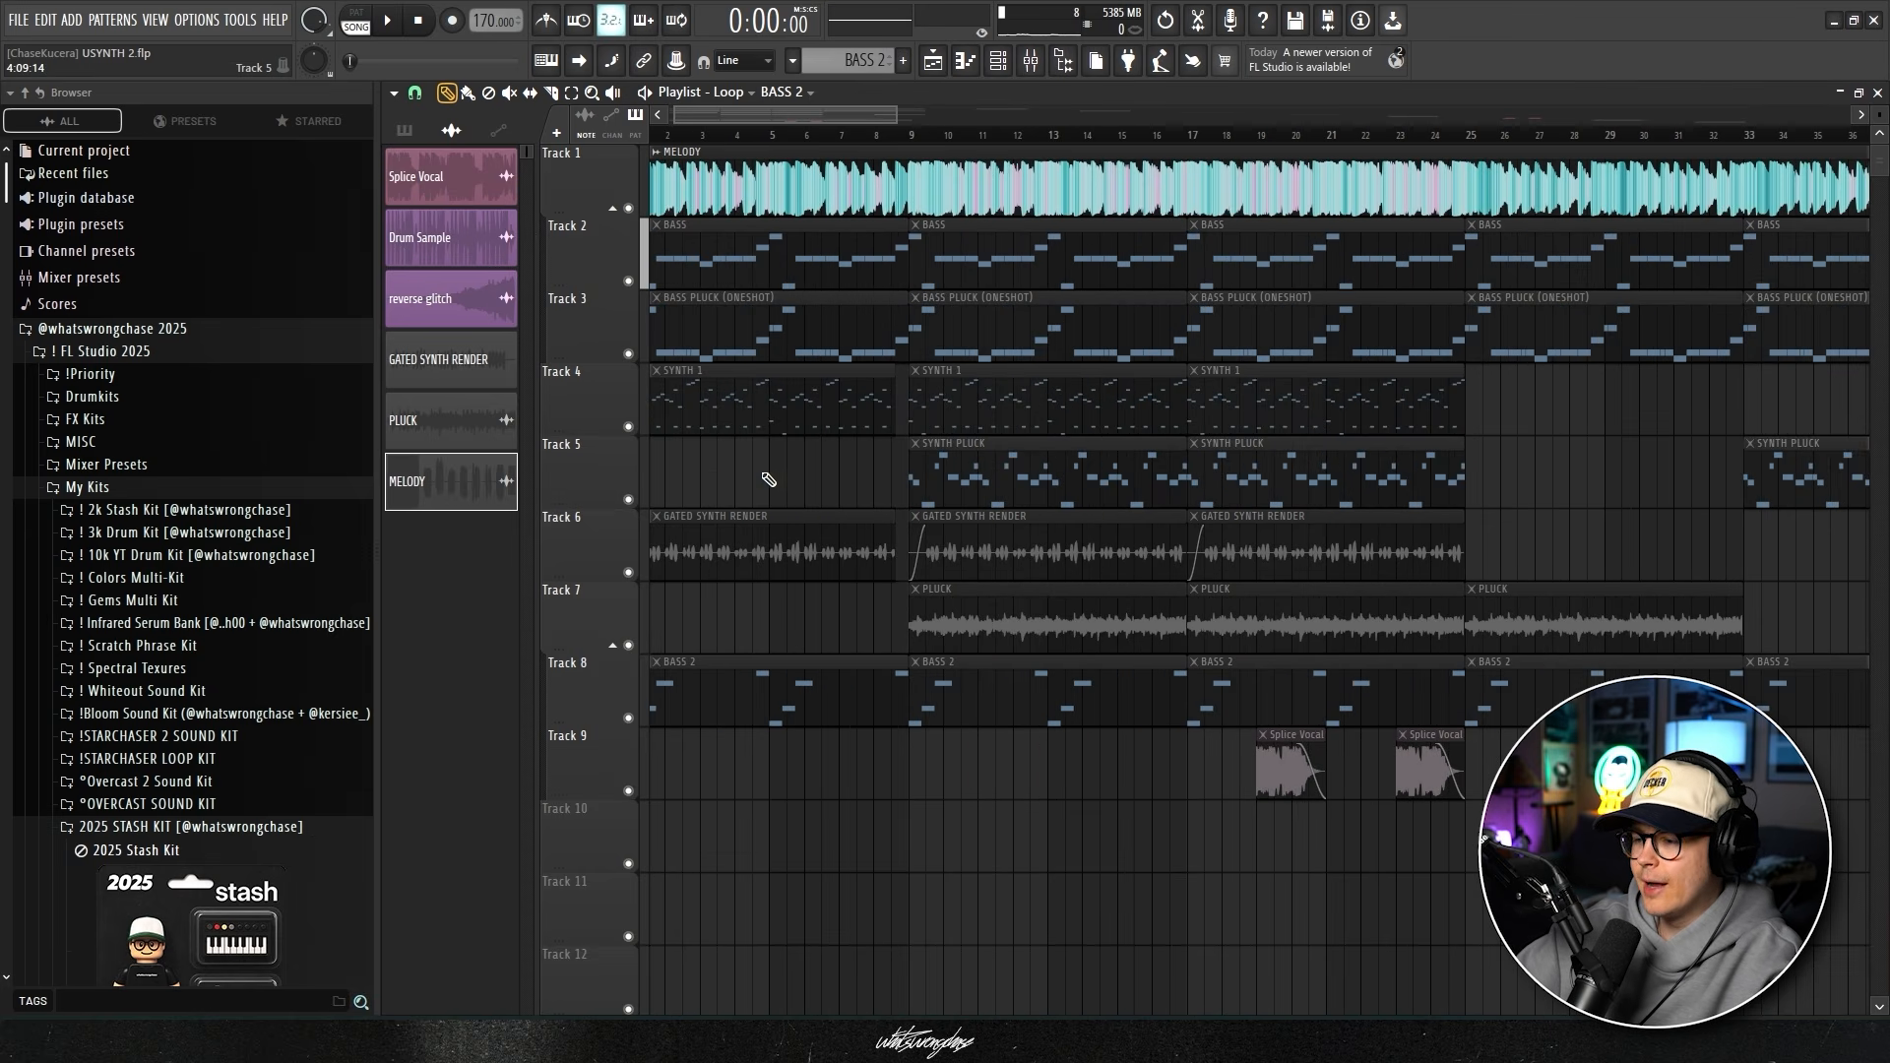
scroll(787, 477, down, 1)
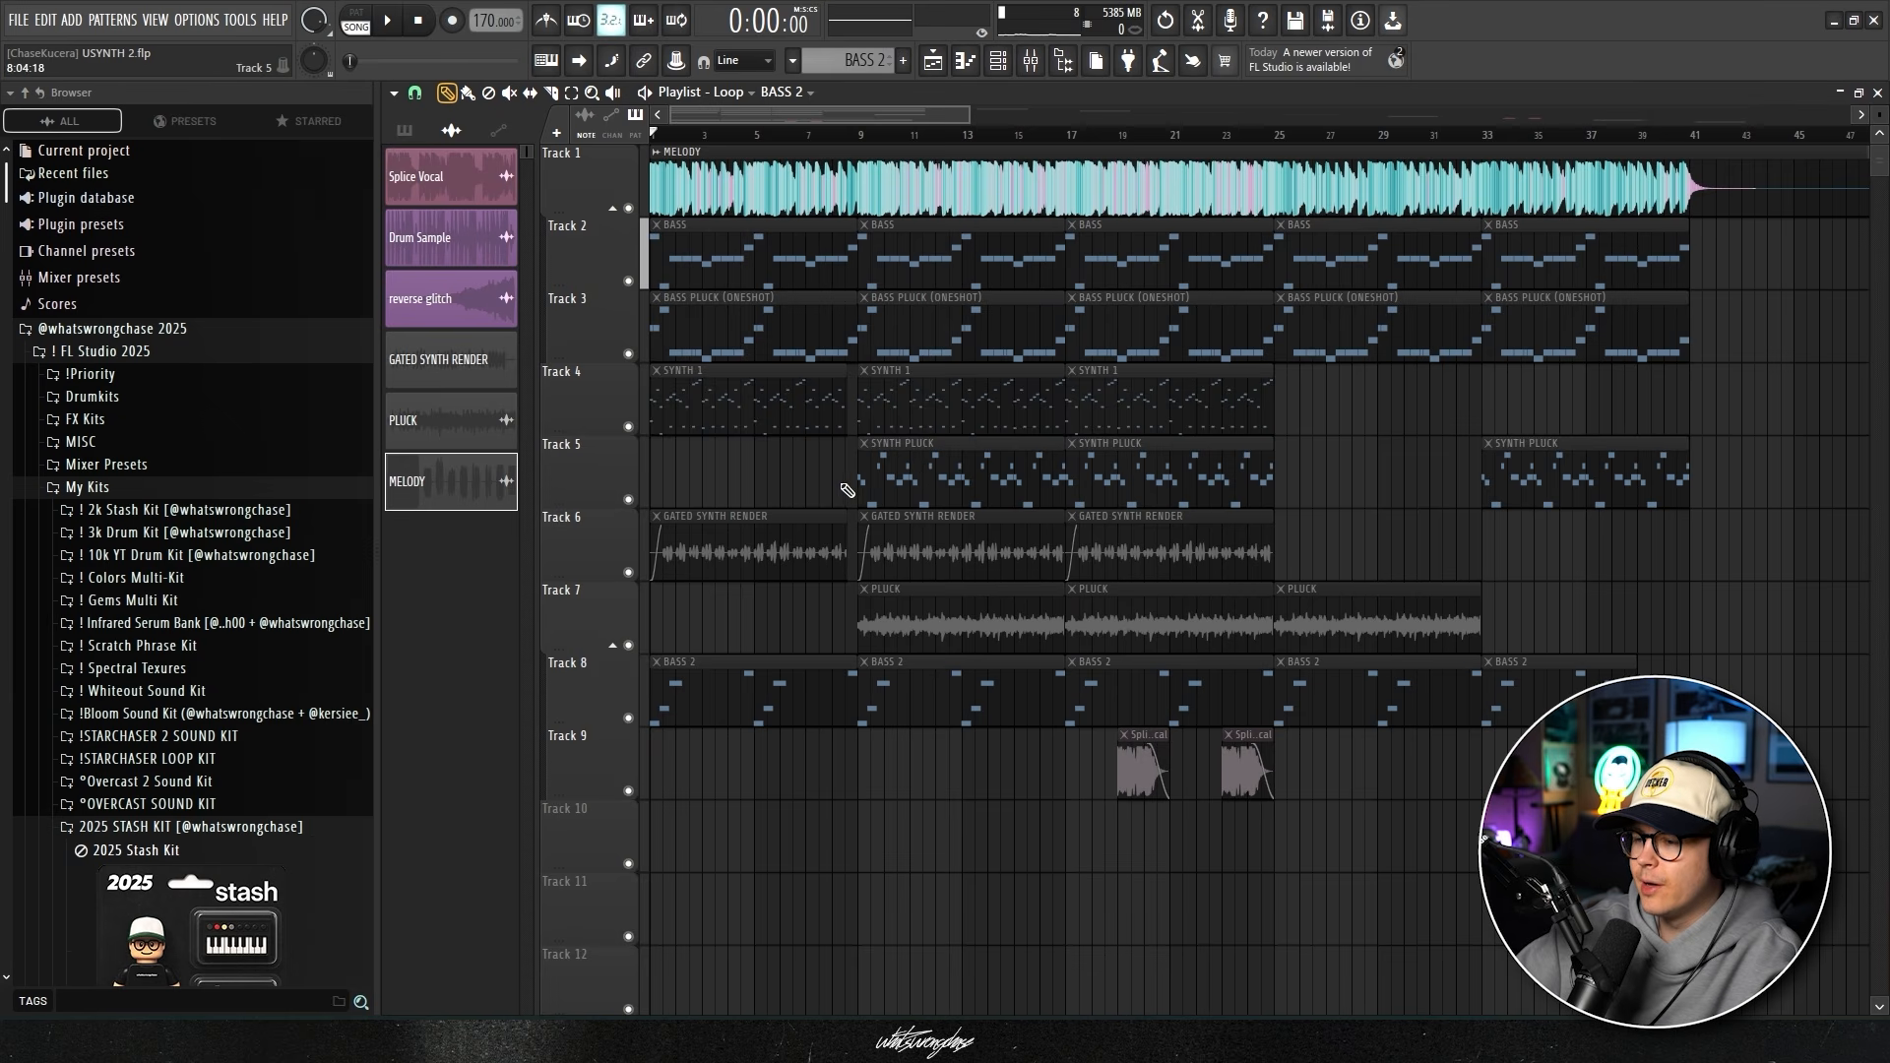
drag(789, 178, 691, 651)
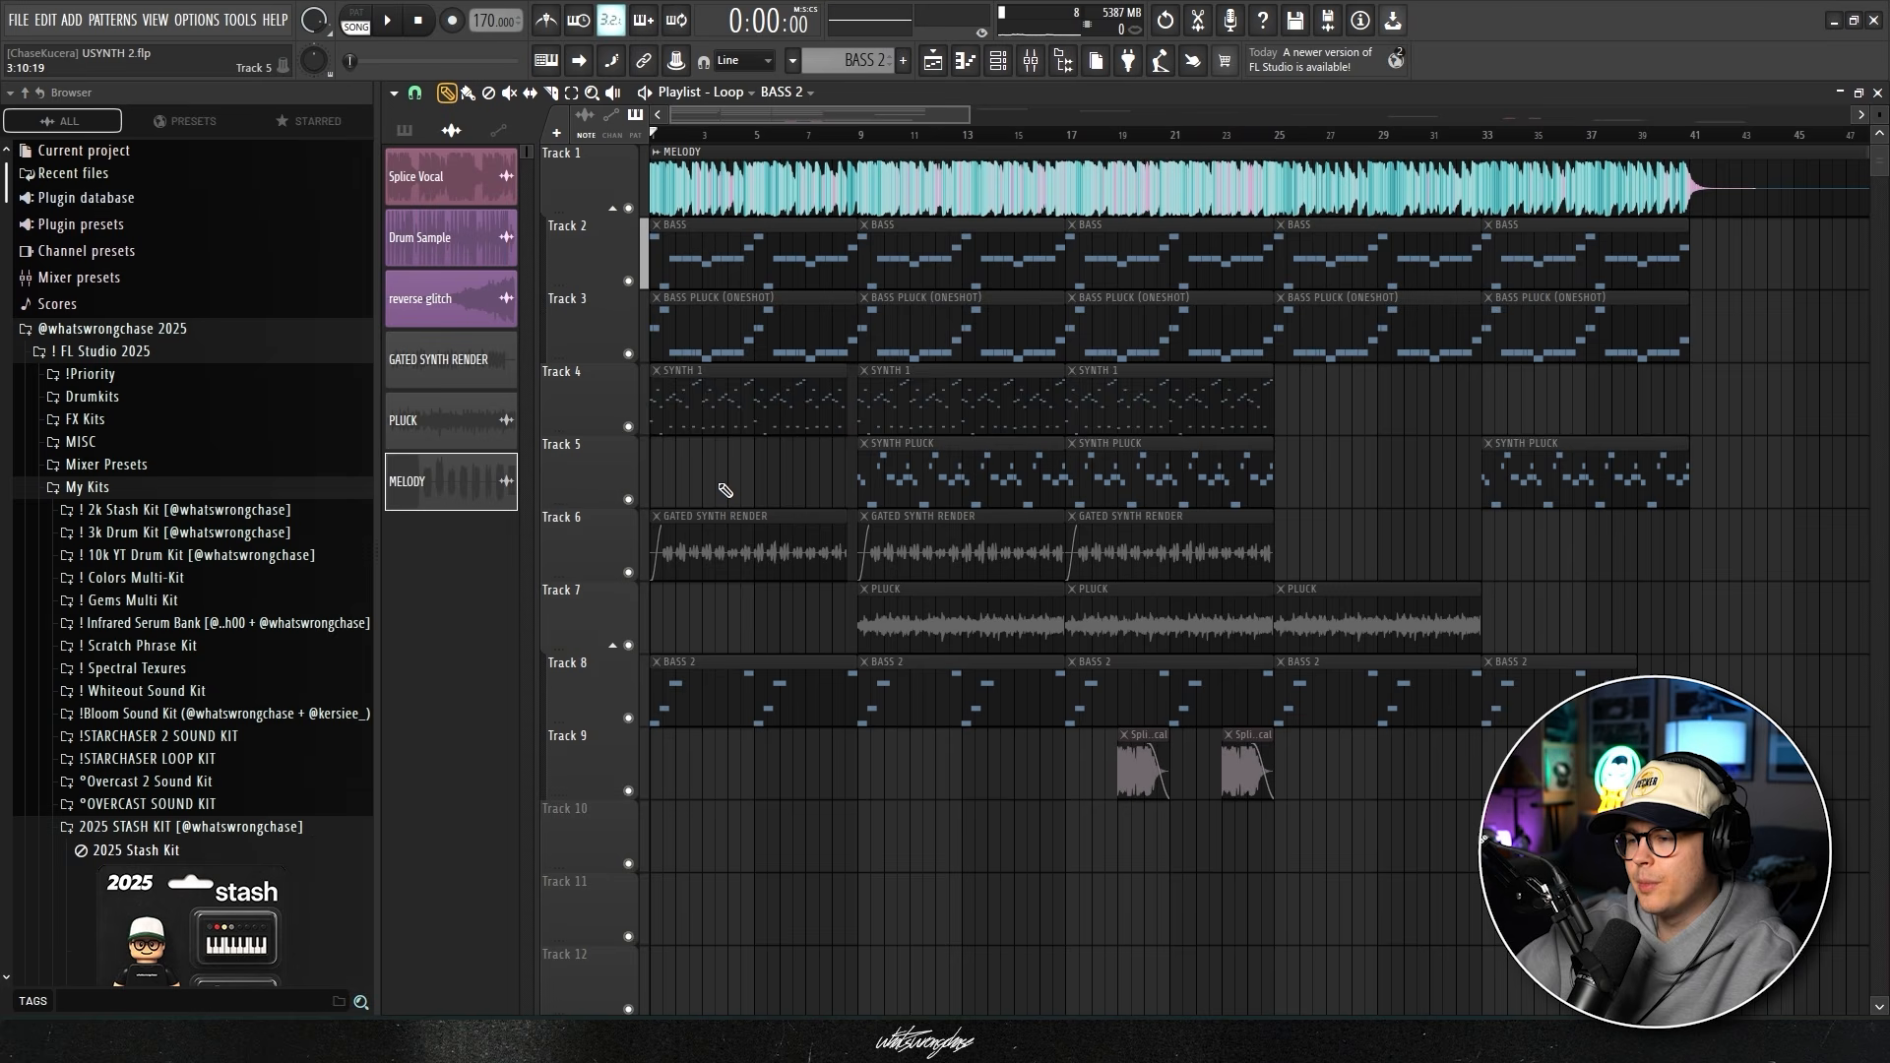
scroll(1304, 553, down, 1)
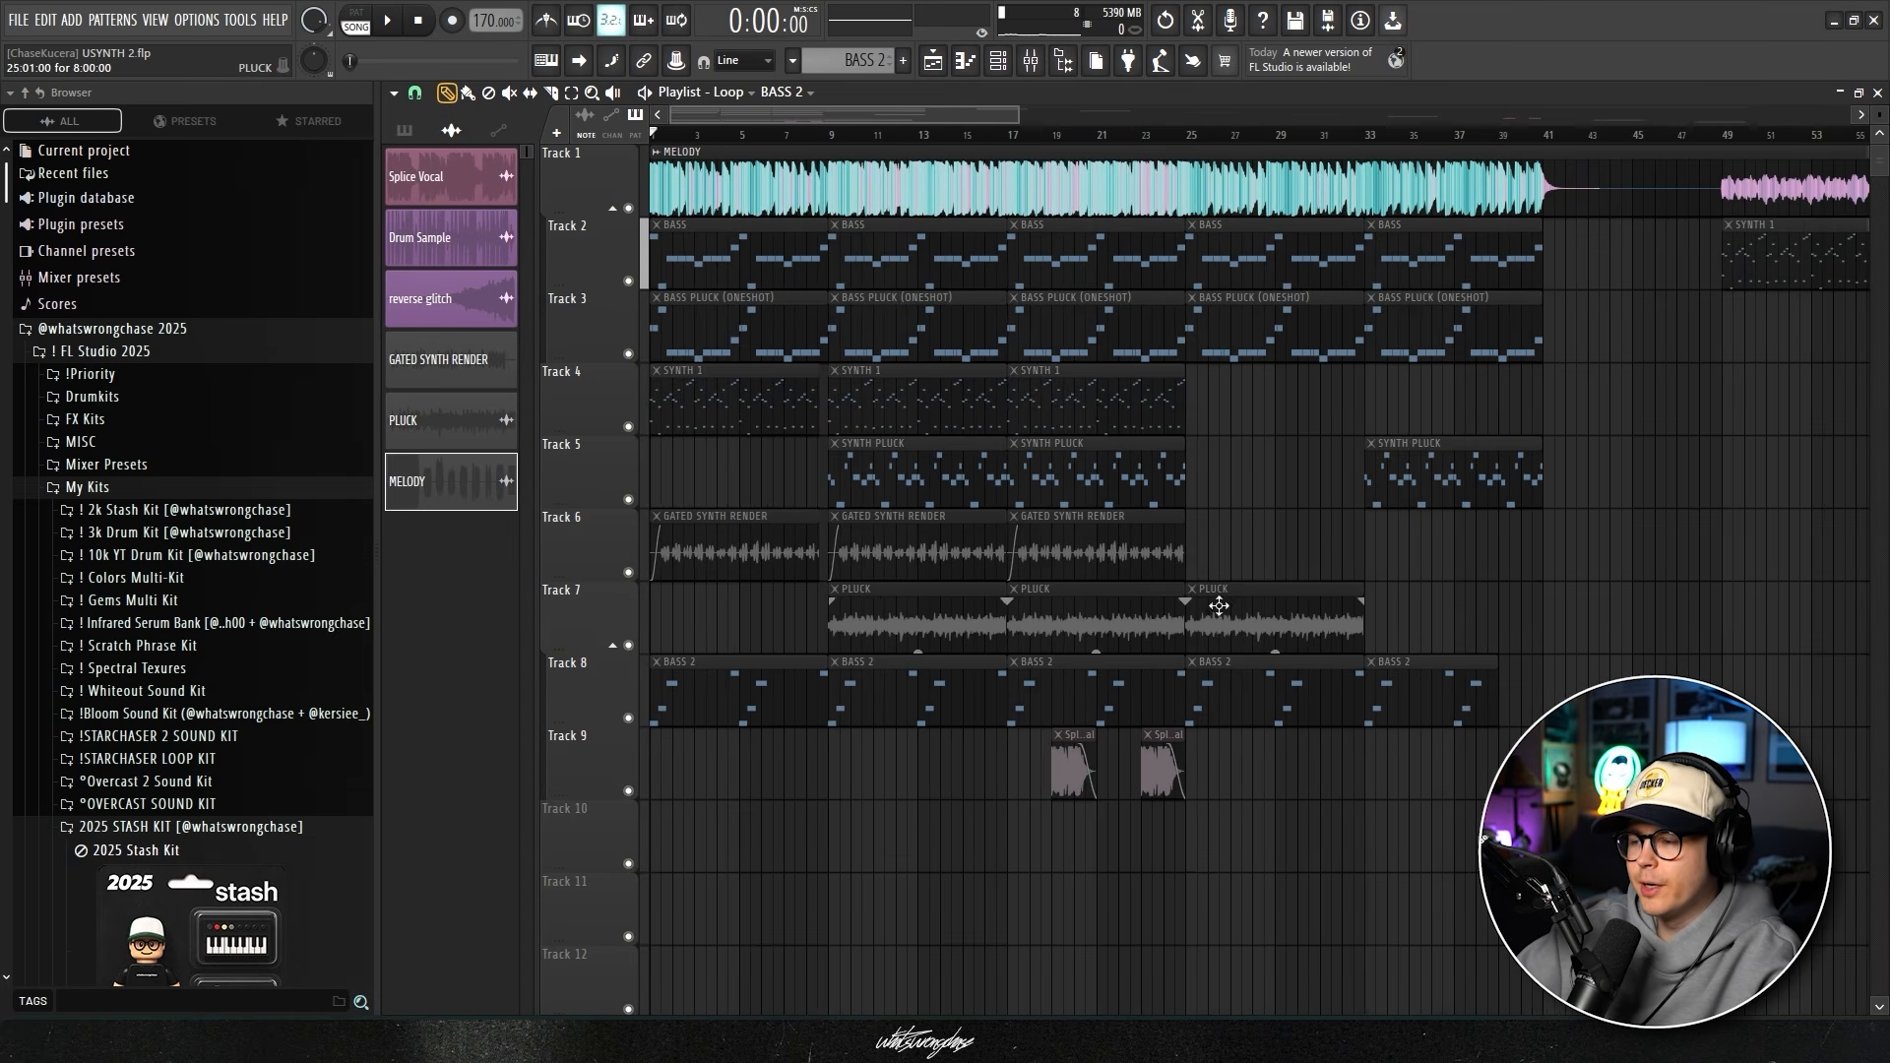
Examine the layering of clips in the later sections of the Loop arrangement, up to bar 41.
drag(1144, 692, 892, 204)
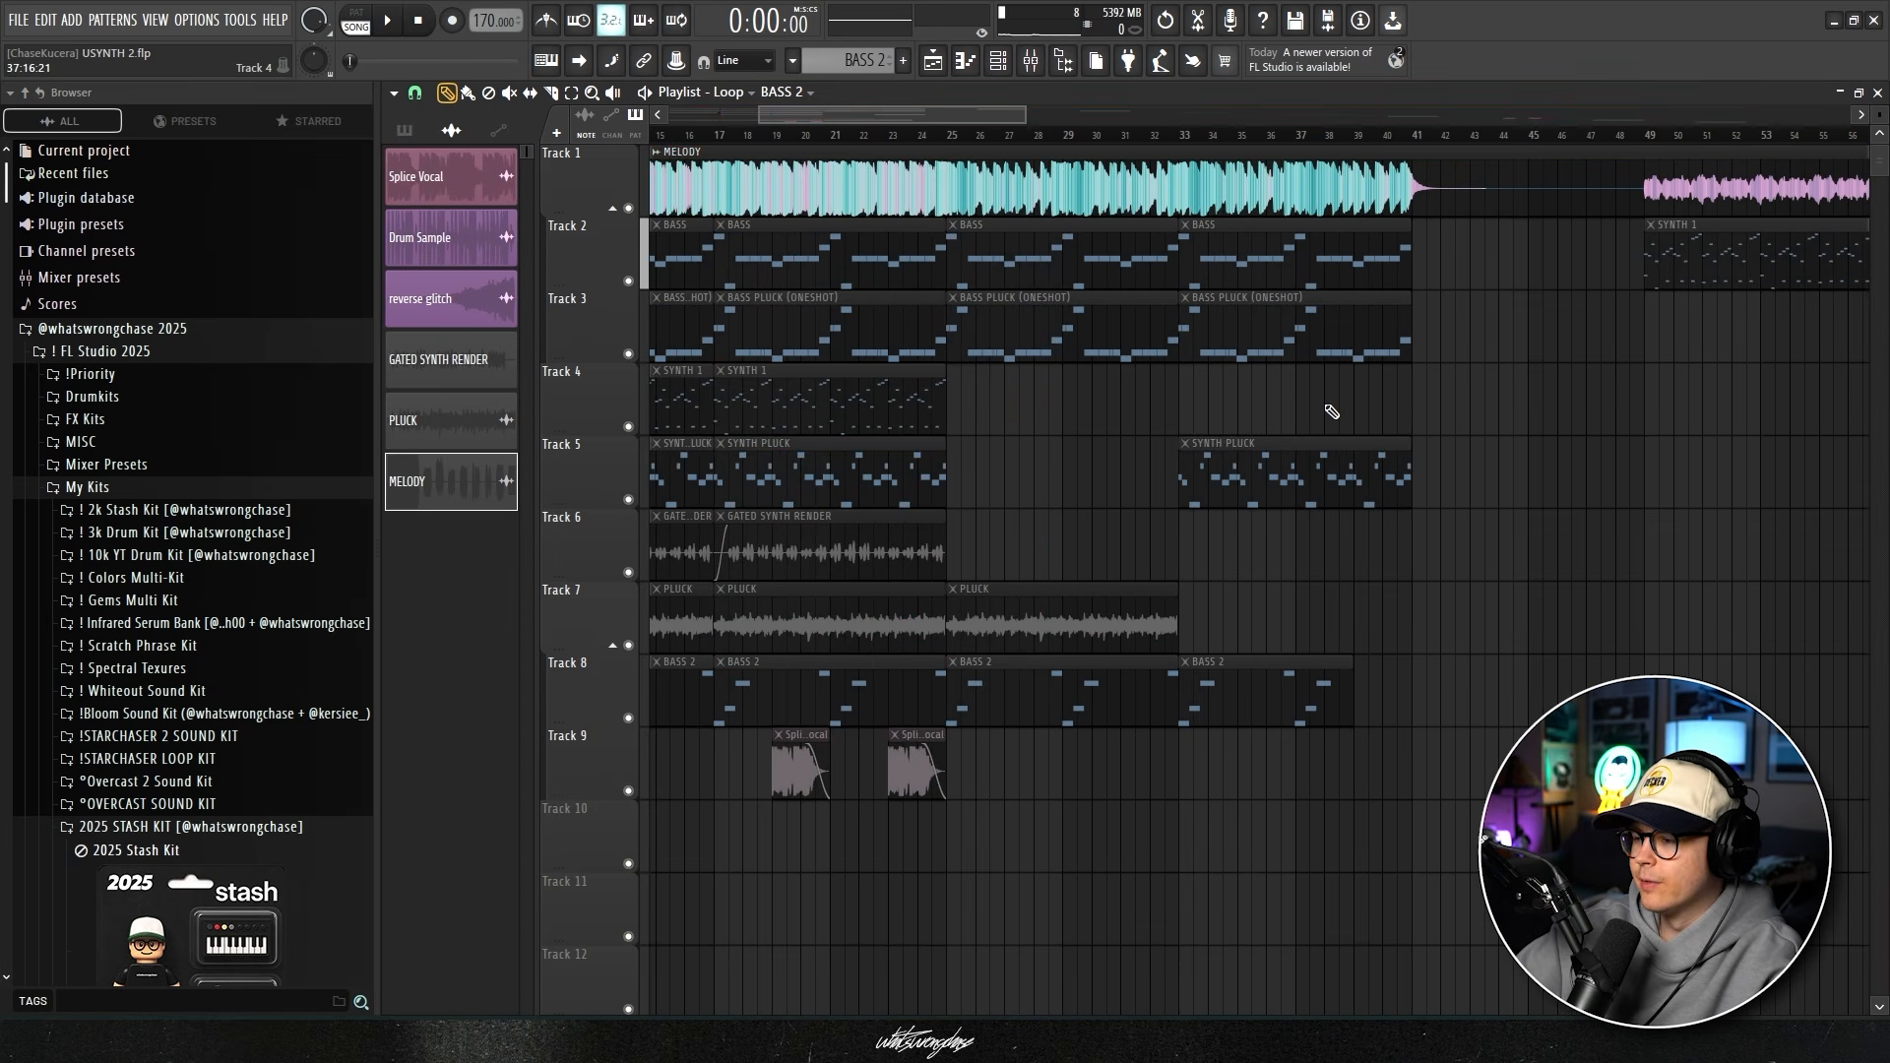
scroll(1330, 412, up, 1)
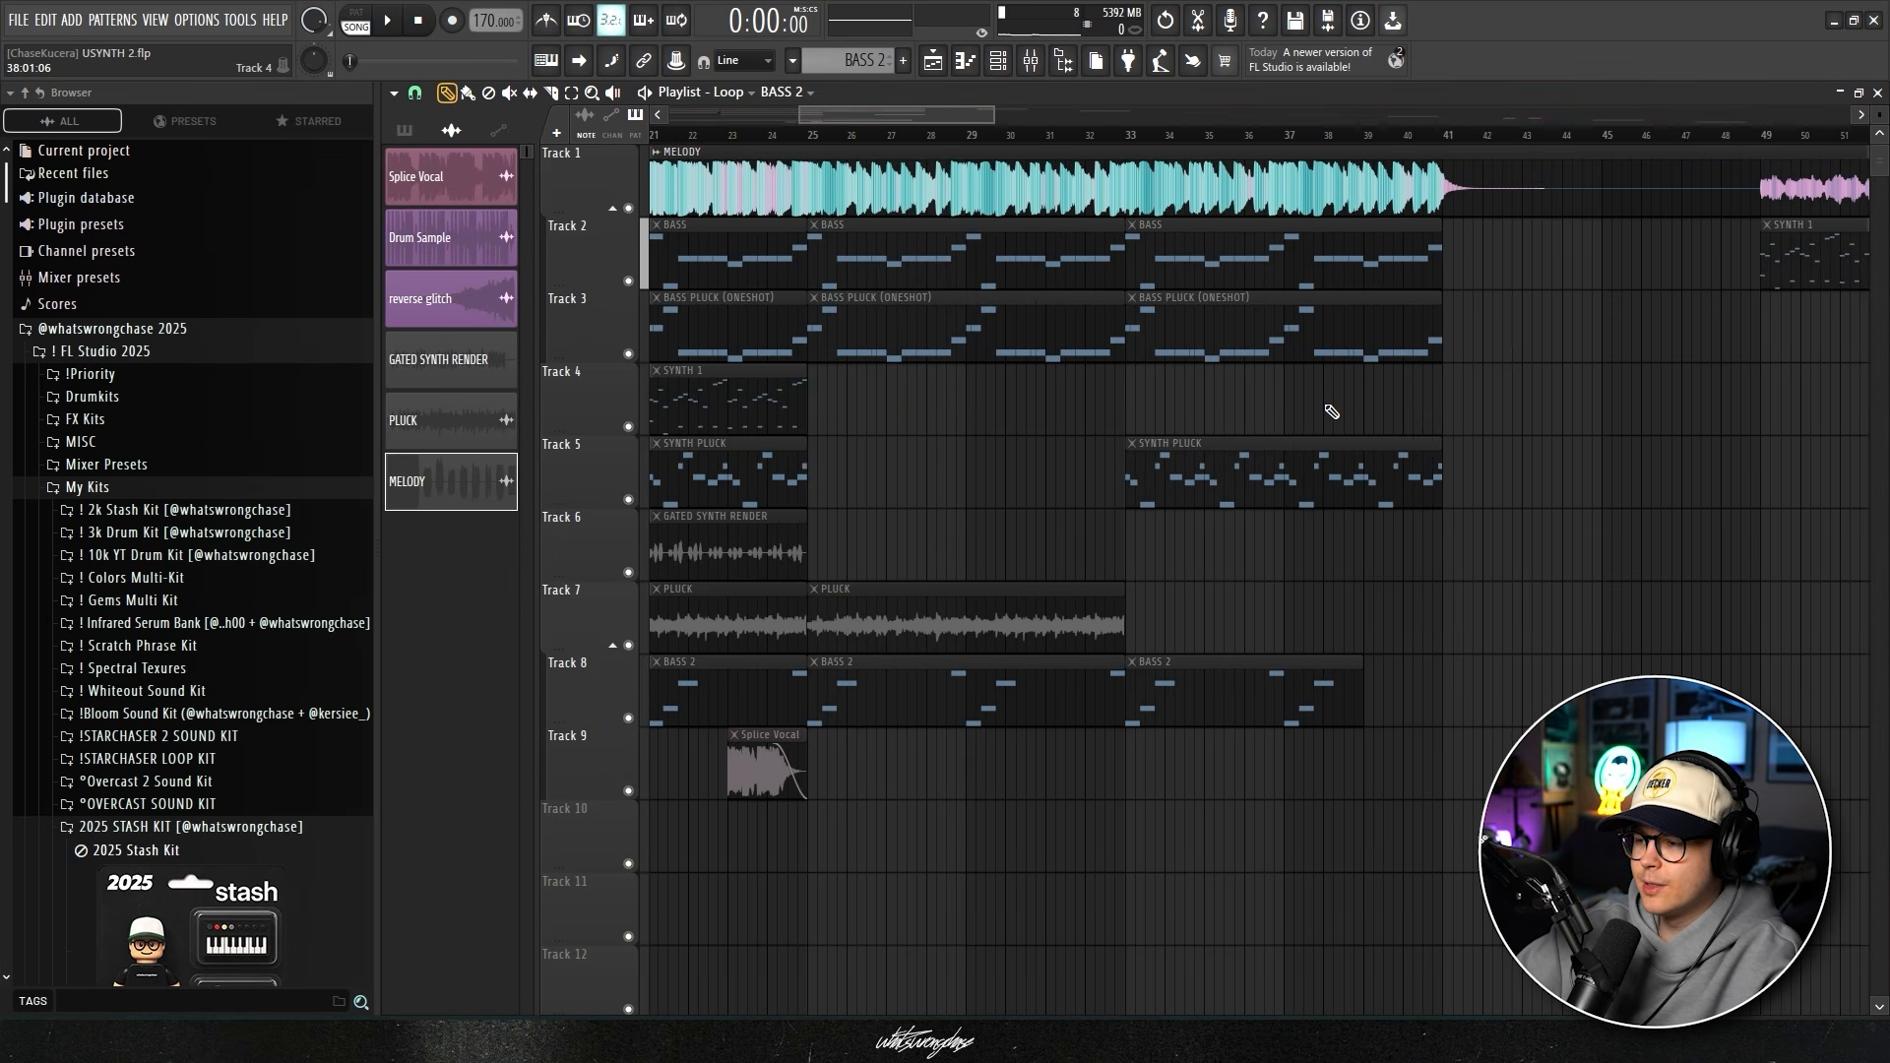
scroll(1185, 430, up, 1)
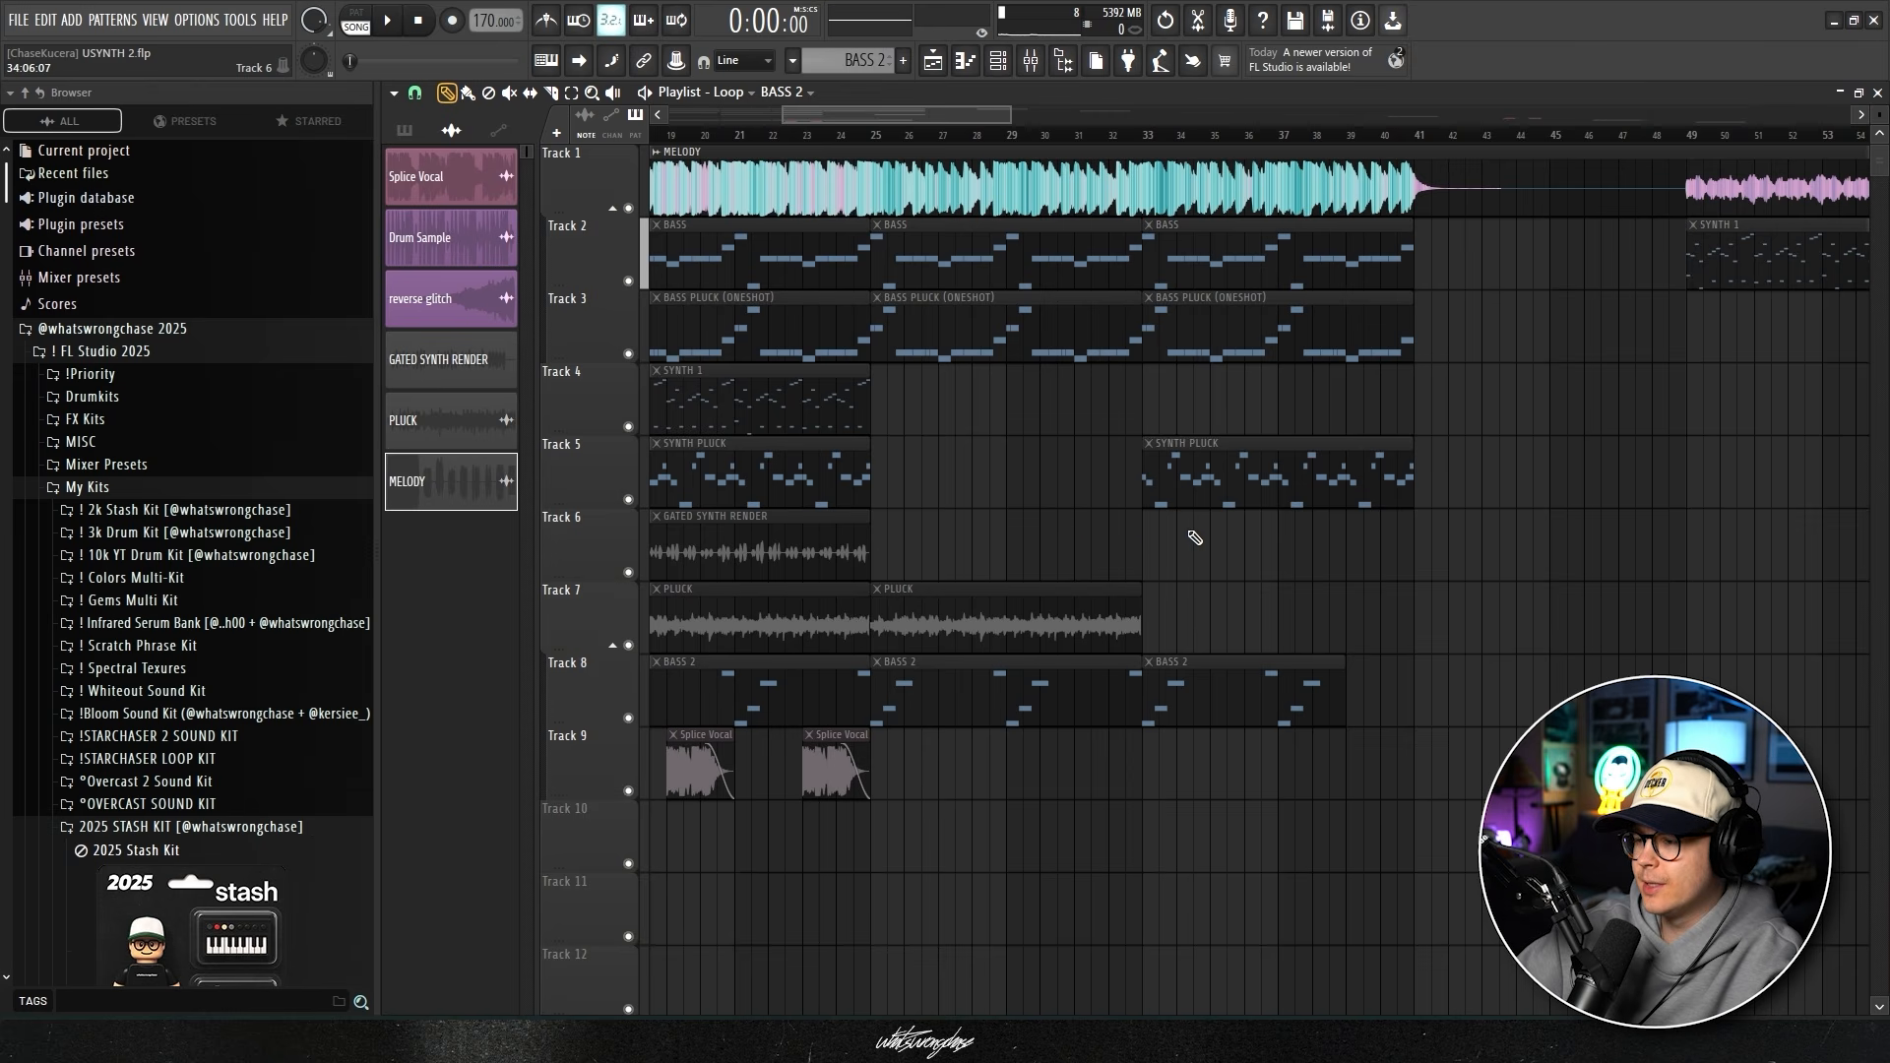
scroll(1195, 537, down, 2)
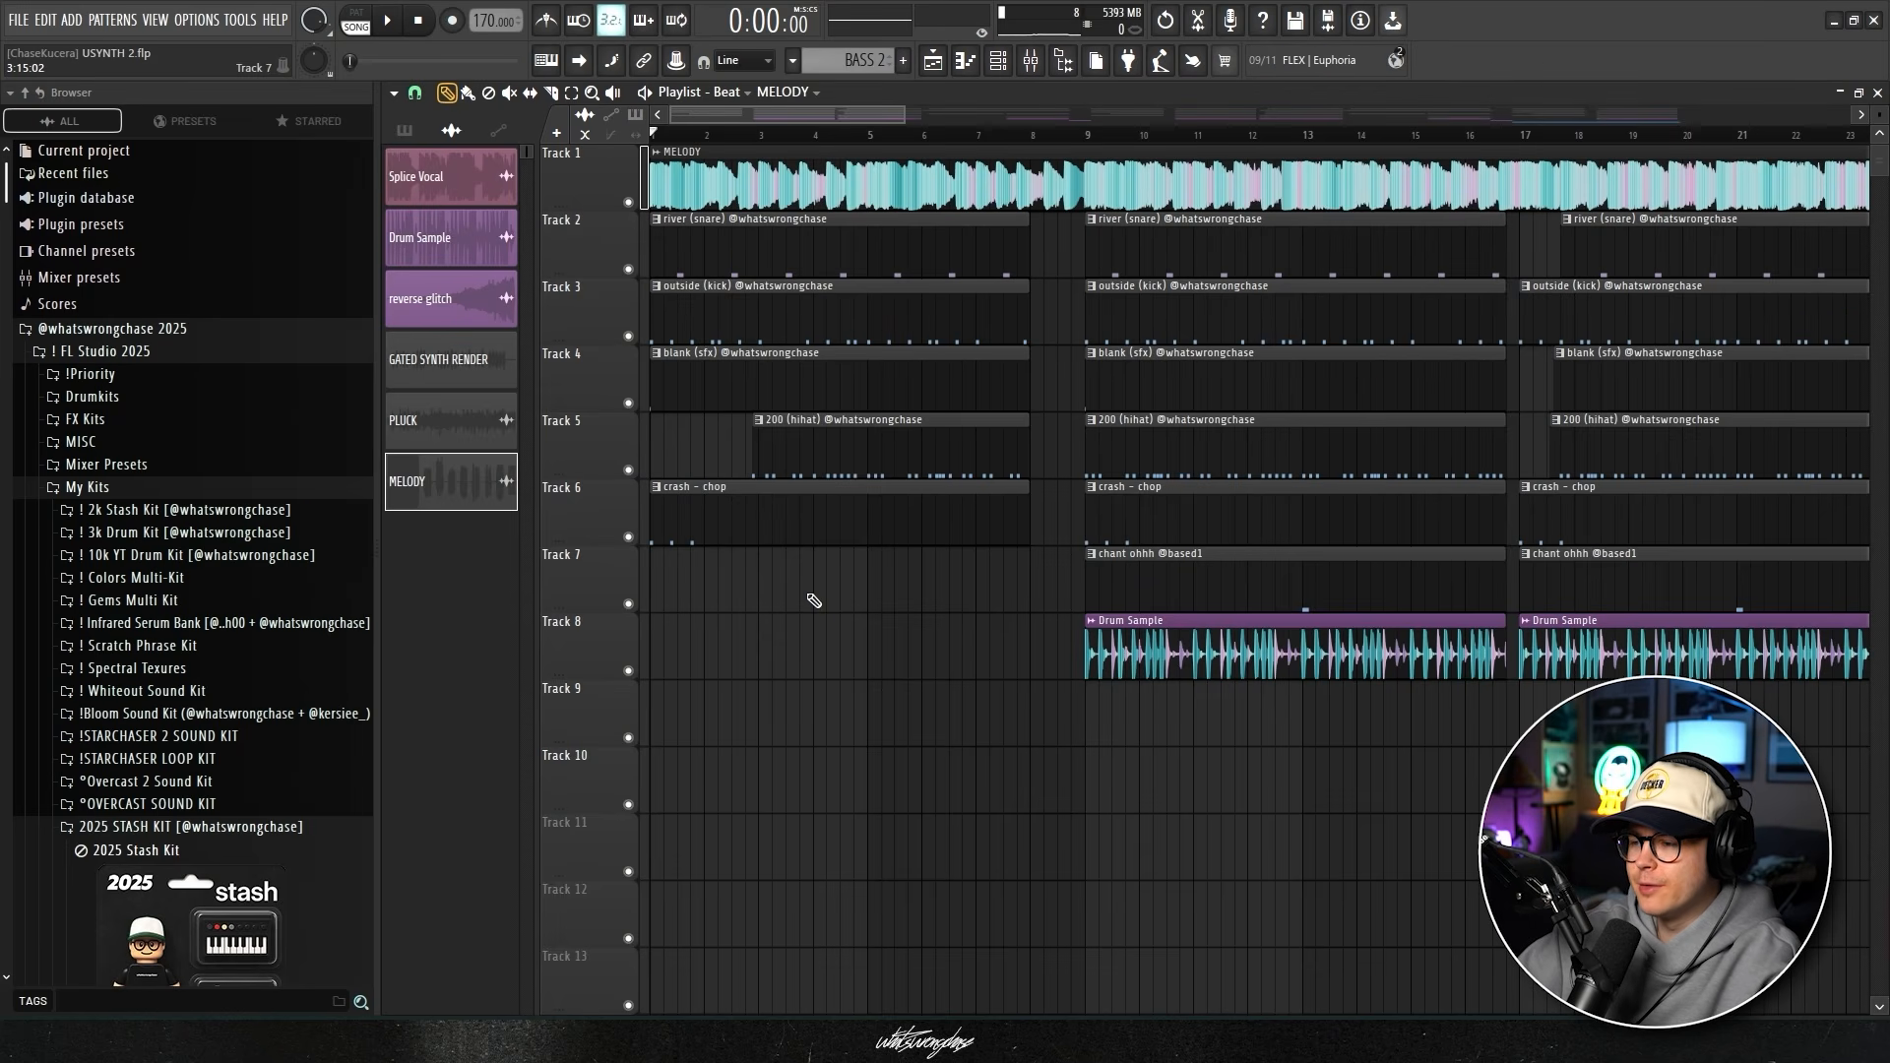
Highlight the drum pattern clips and the Drum Sample clip at bar 9 of the Beat arrangement, clearing each selection.
drag(1216, 578, 1150, 256)
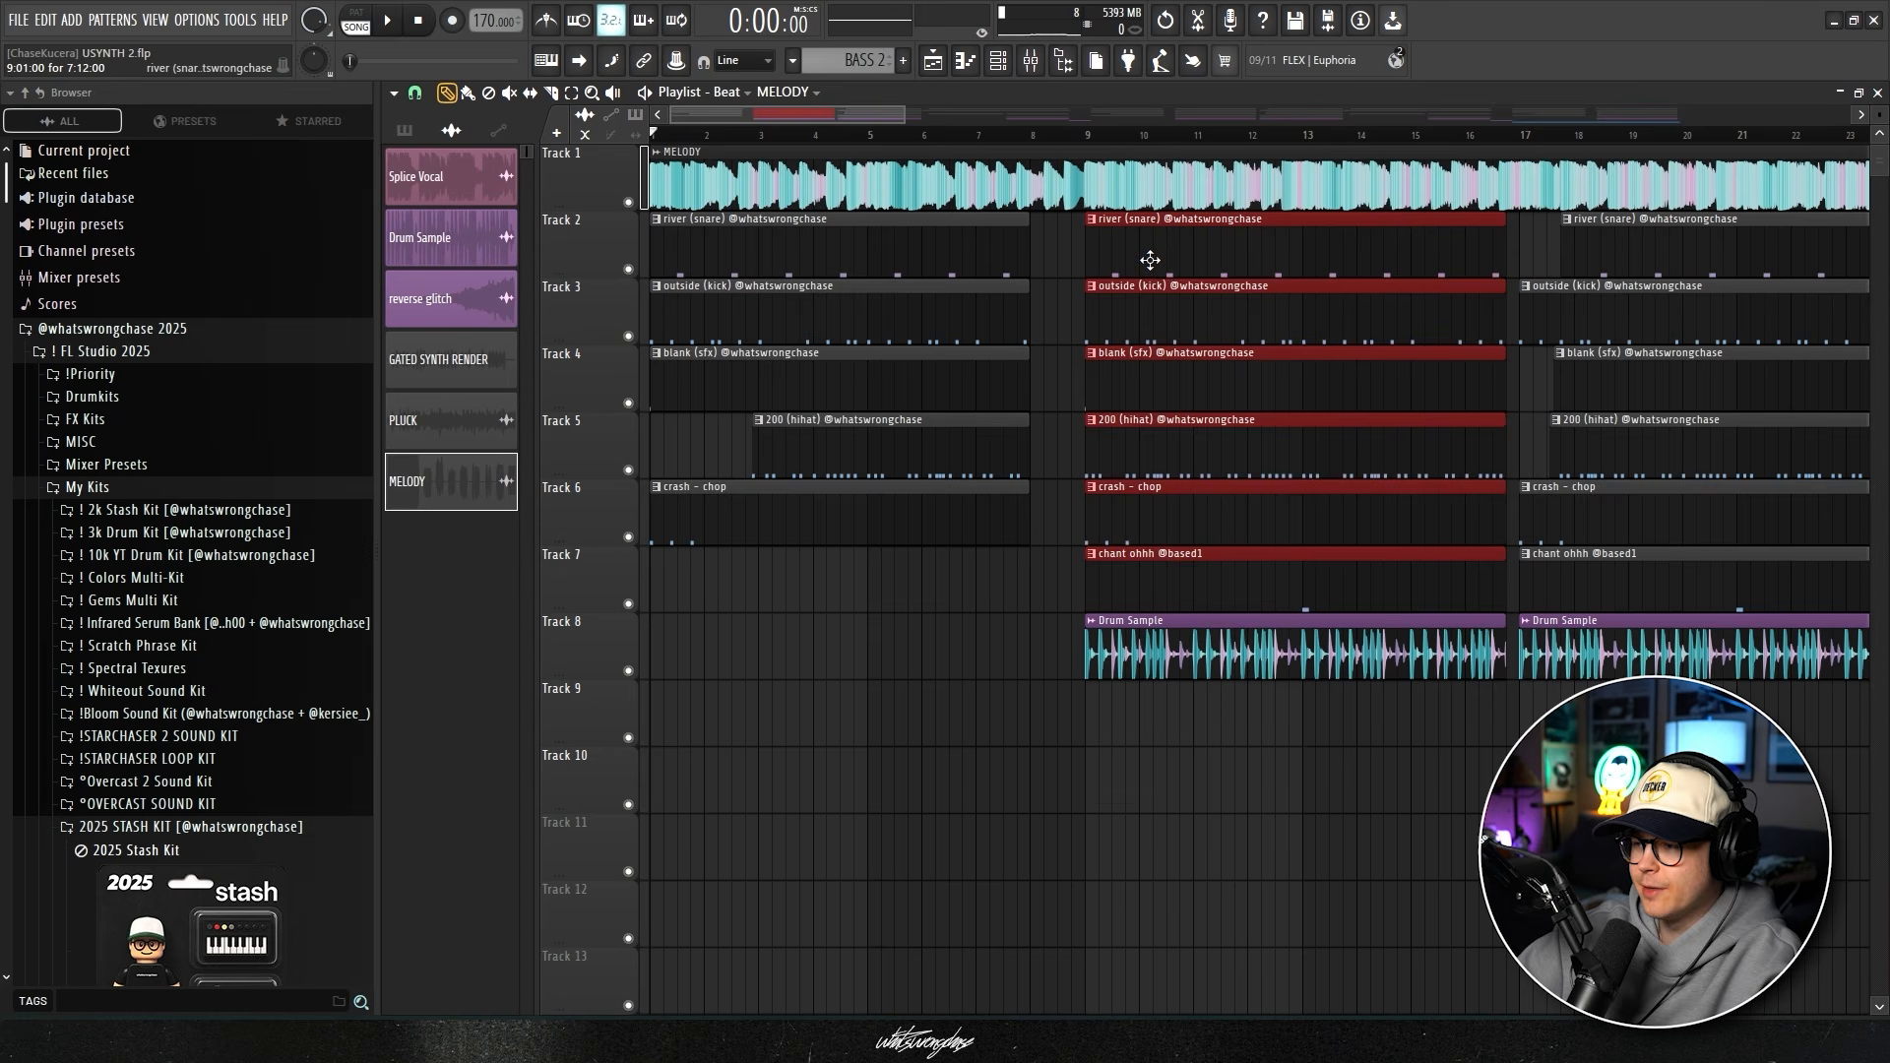
ctrl+click(957, 606)
scroll(953, 601, down, 2)
scroll(1058, 694, up, 2)
drag(1159, 716, 976, 651)
ctrl+click(947, 706)
scroll(1024, 710, up, 3)
scroll(1042, 712, down, 5)
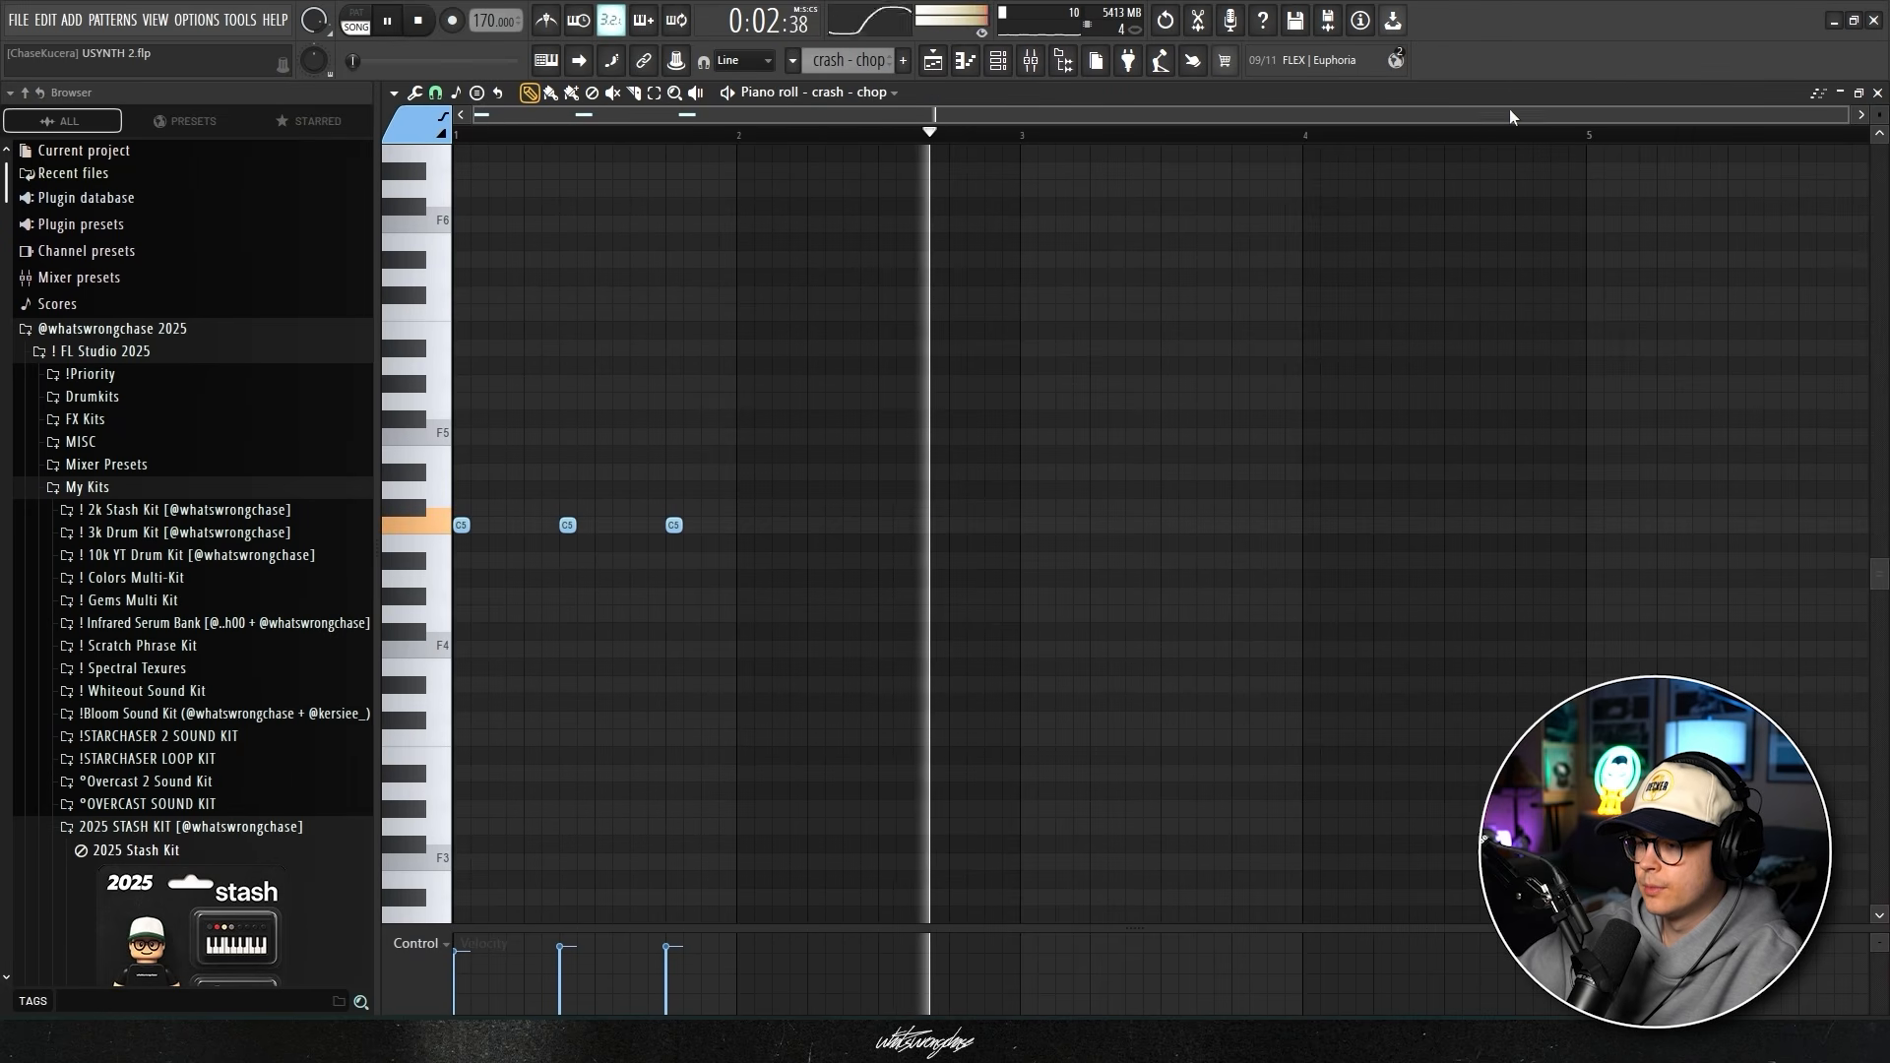
key(space)
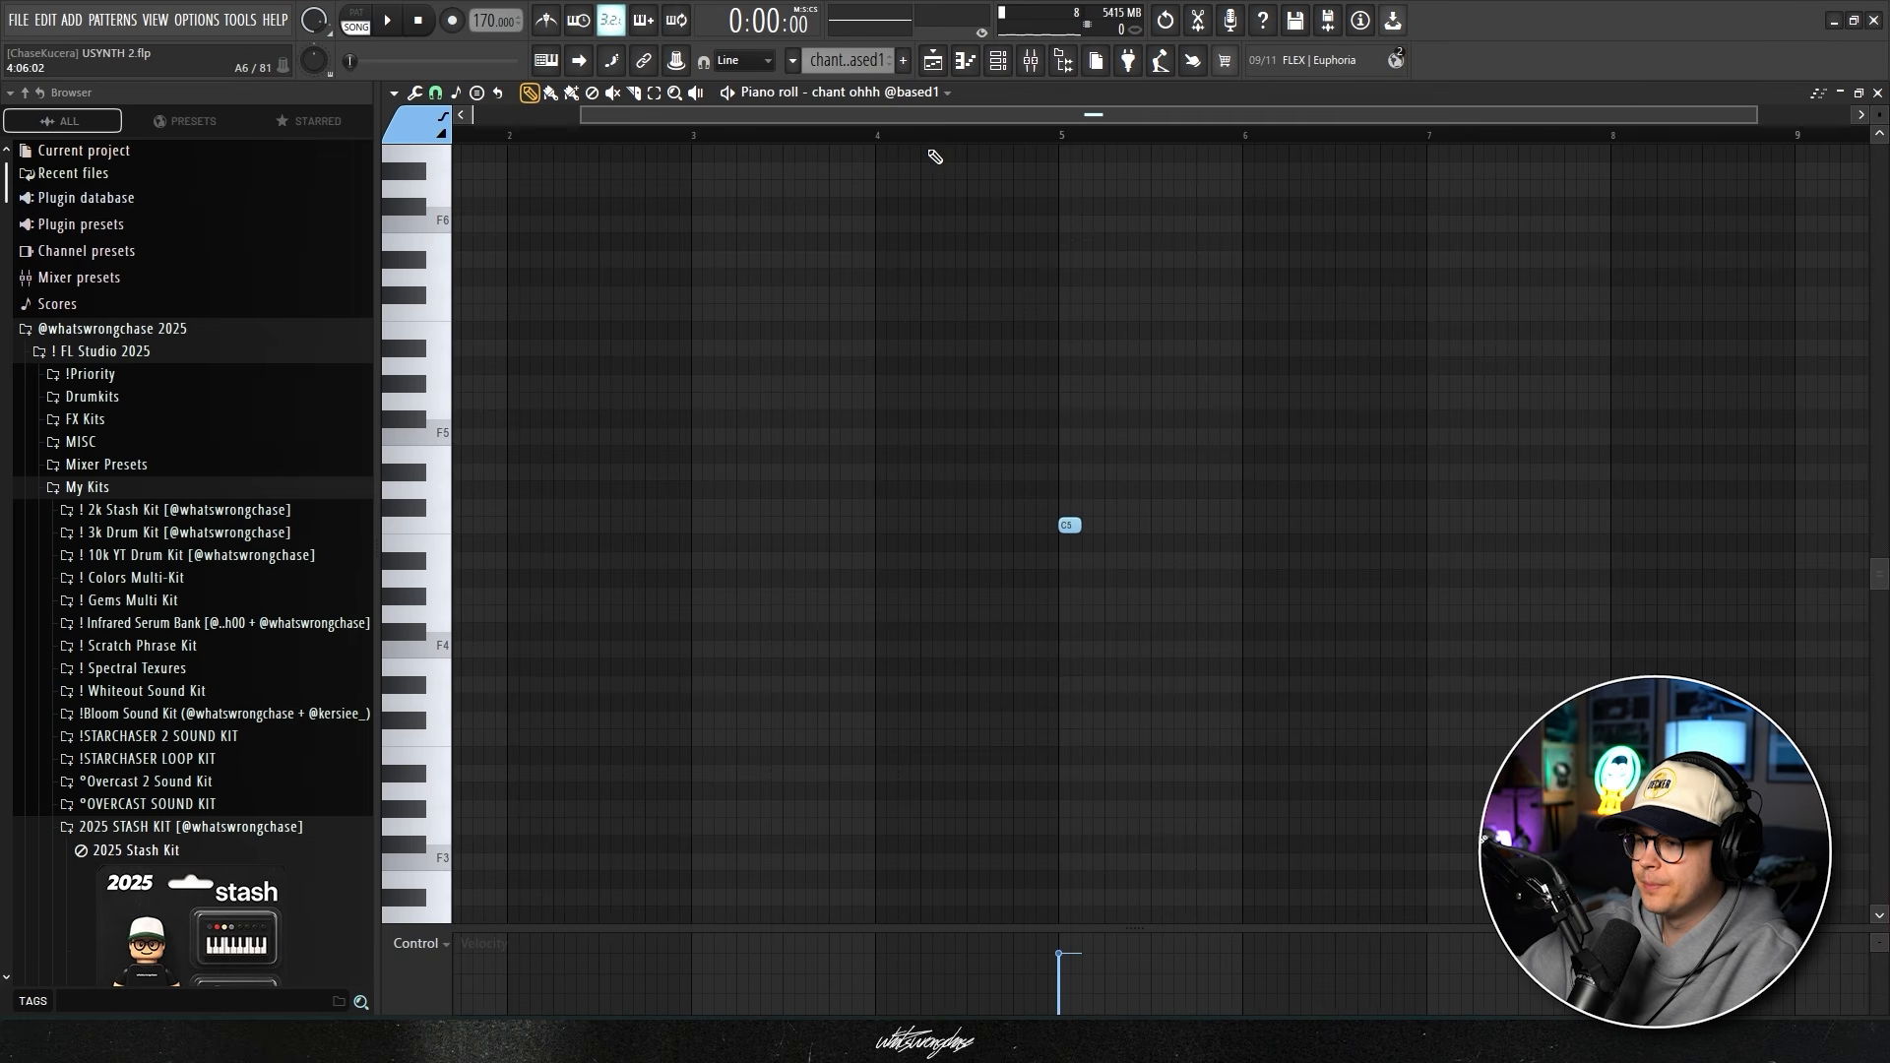
key(space)
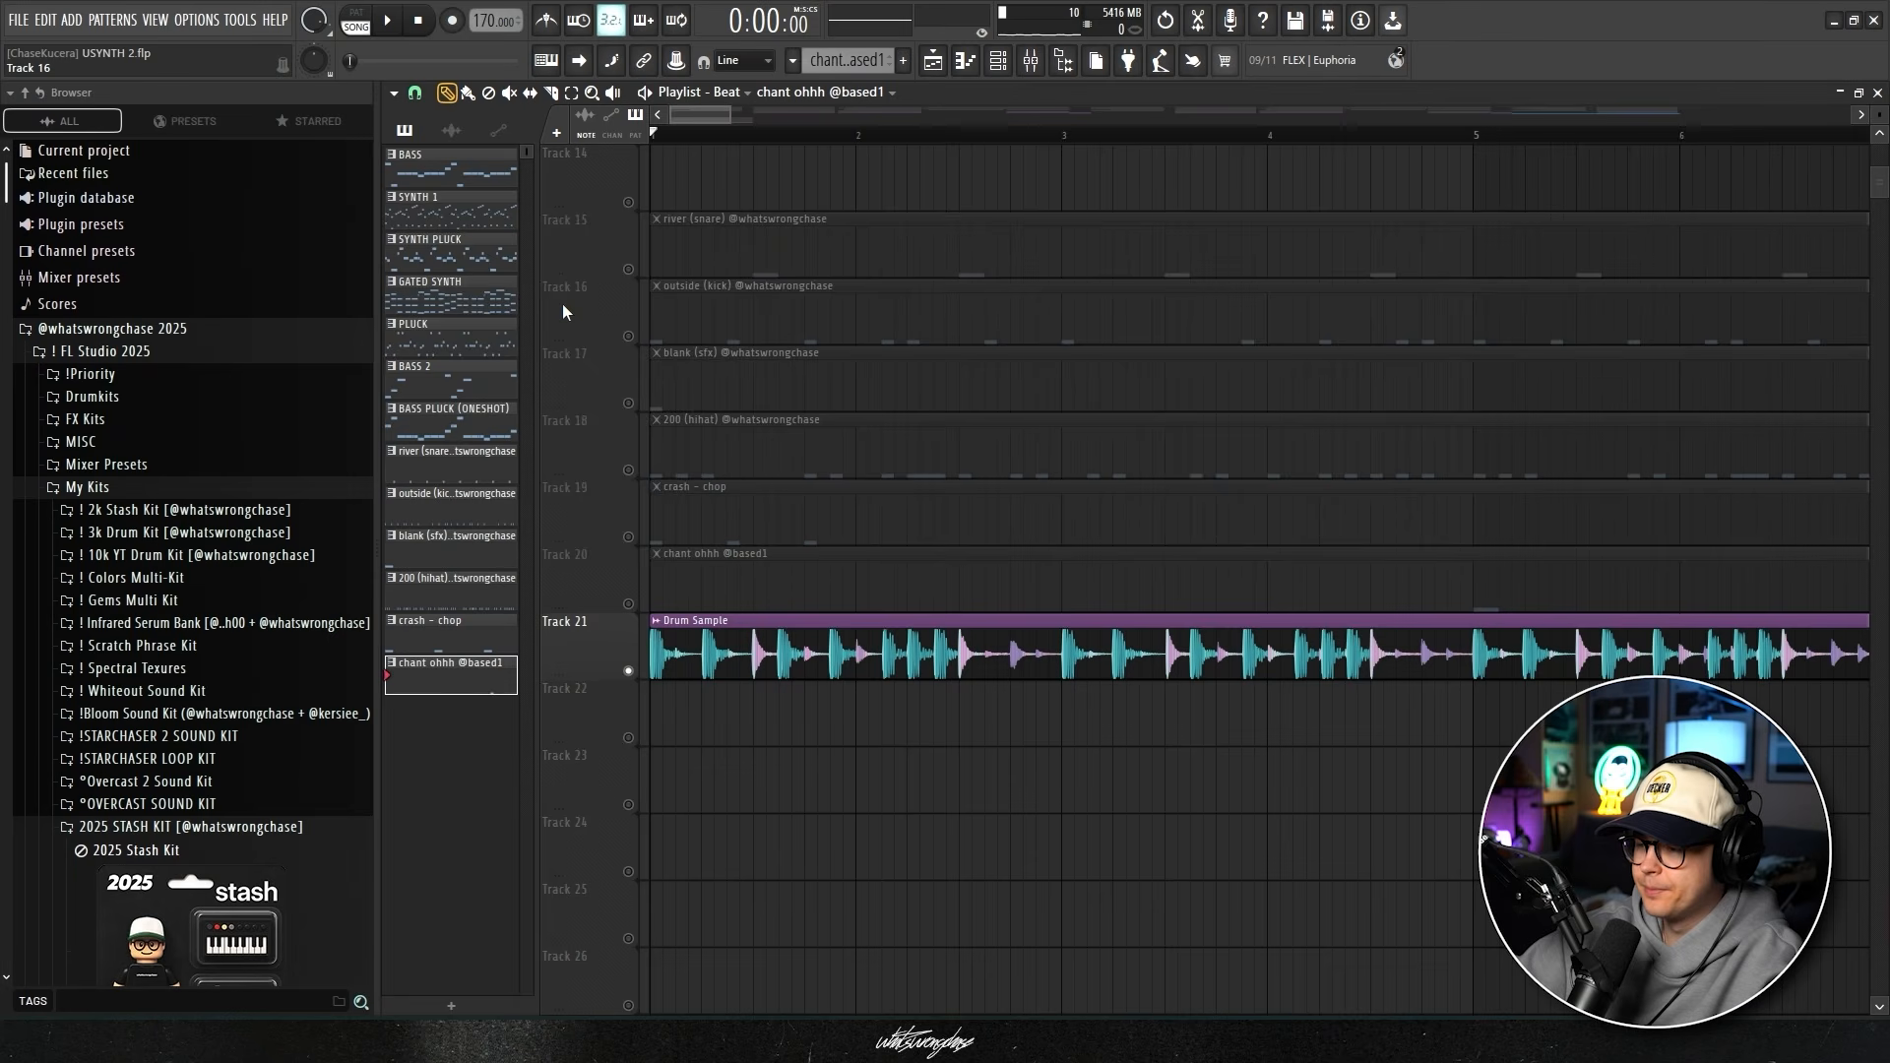
key(space)
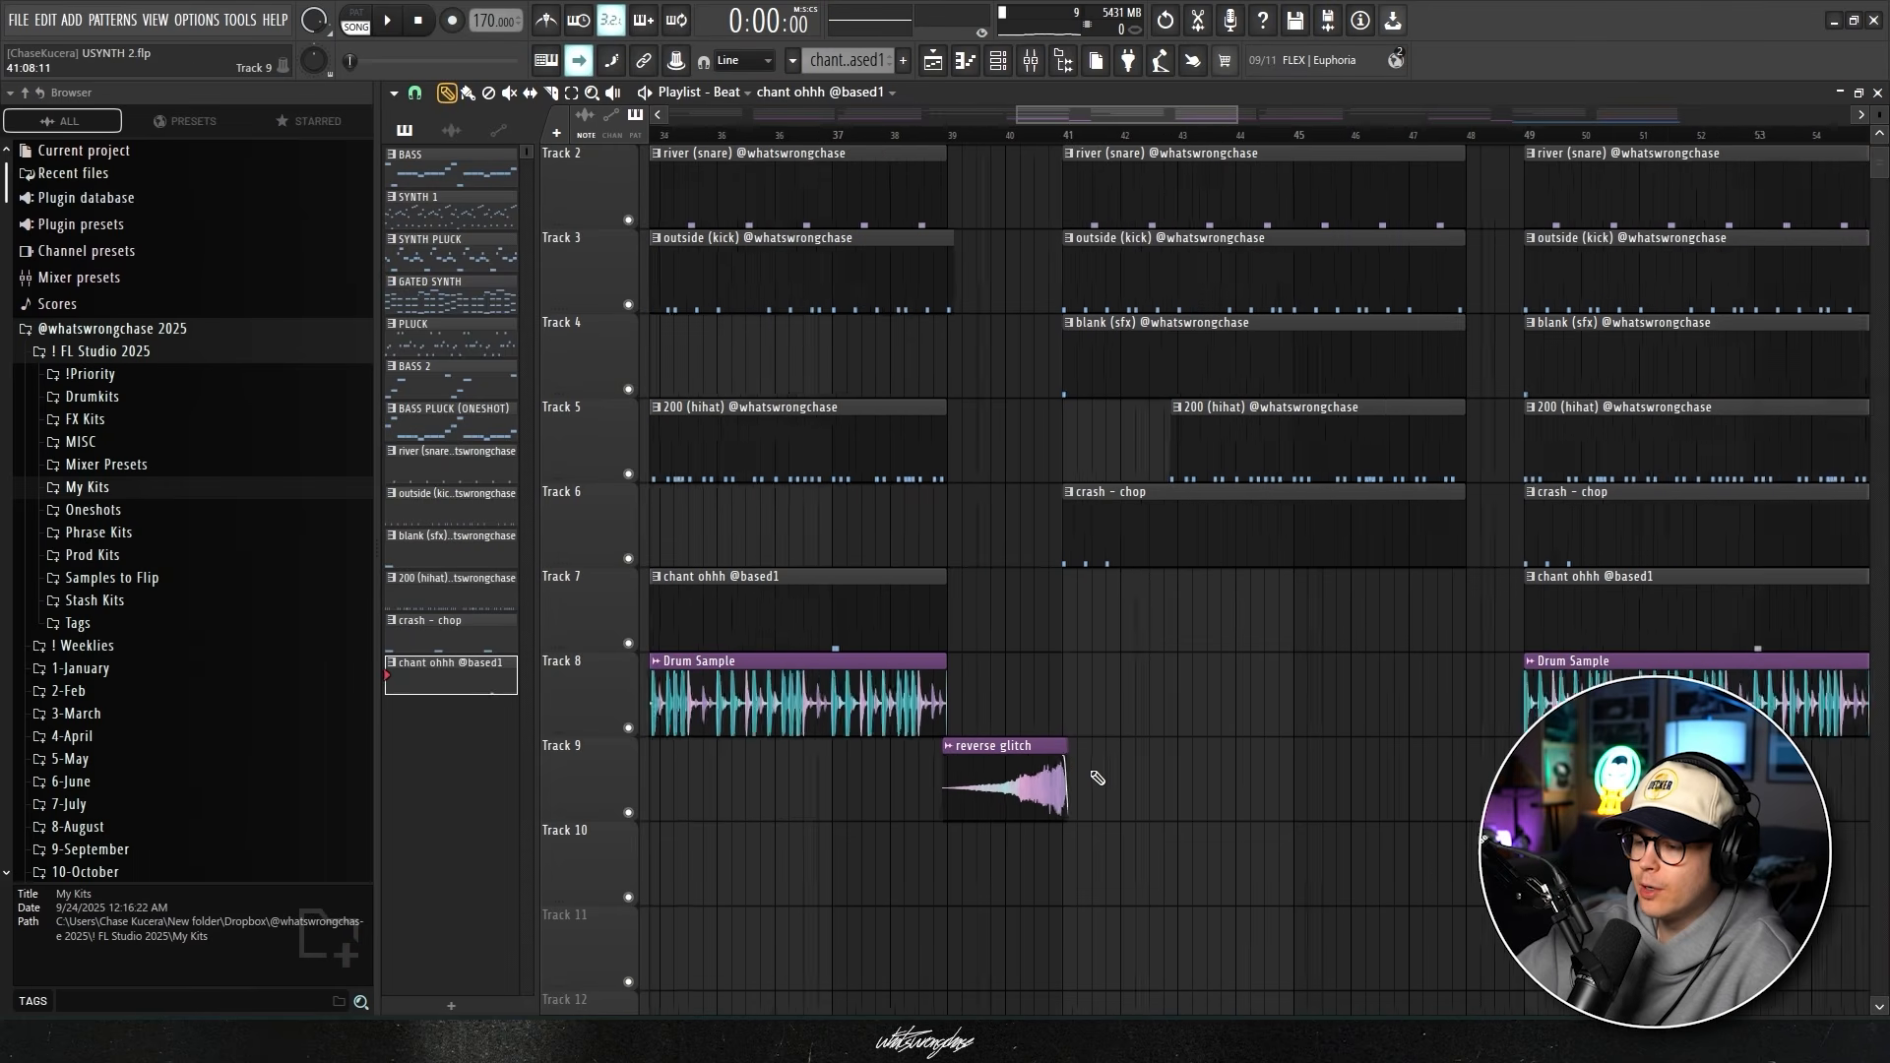
Inspect the reverse glitch clip leading into bar 41 on track 9, open its sample settings, and close them.
drag(971, 777, 1031, 787)
scroll(1037, 697, up, 3)
scroll(1037, 697, down, 5)
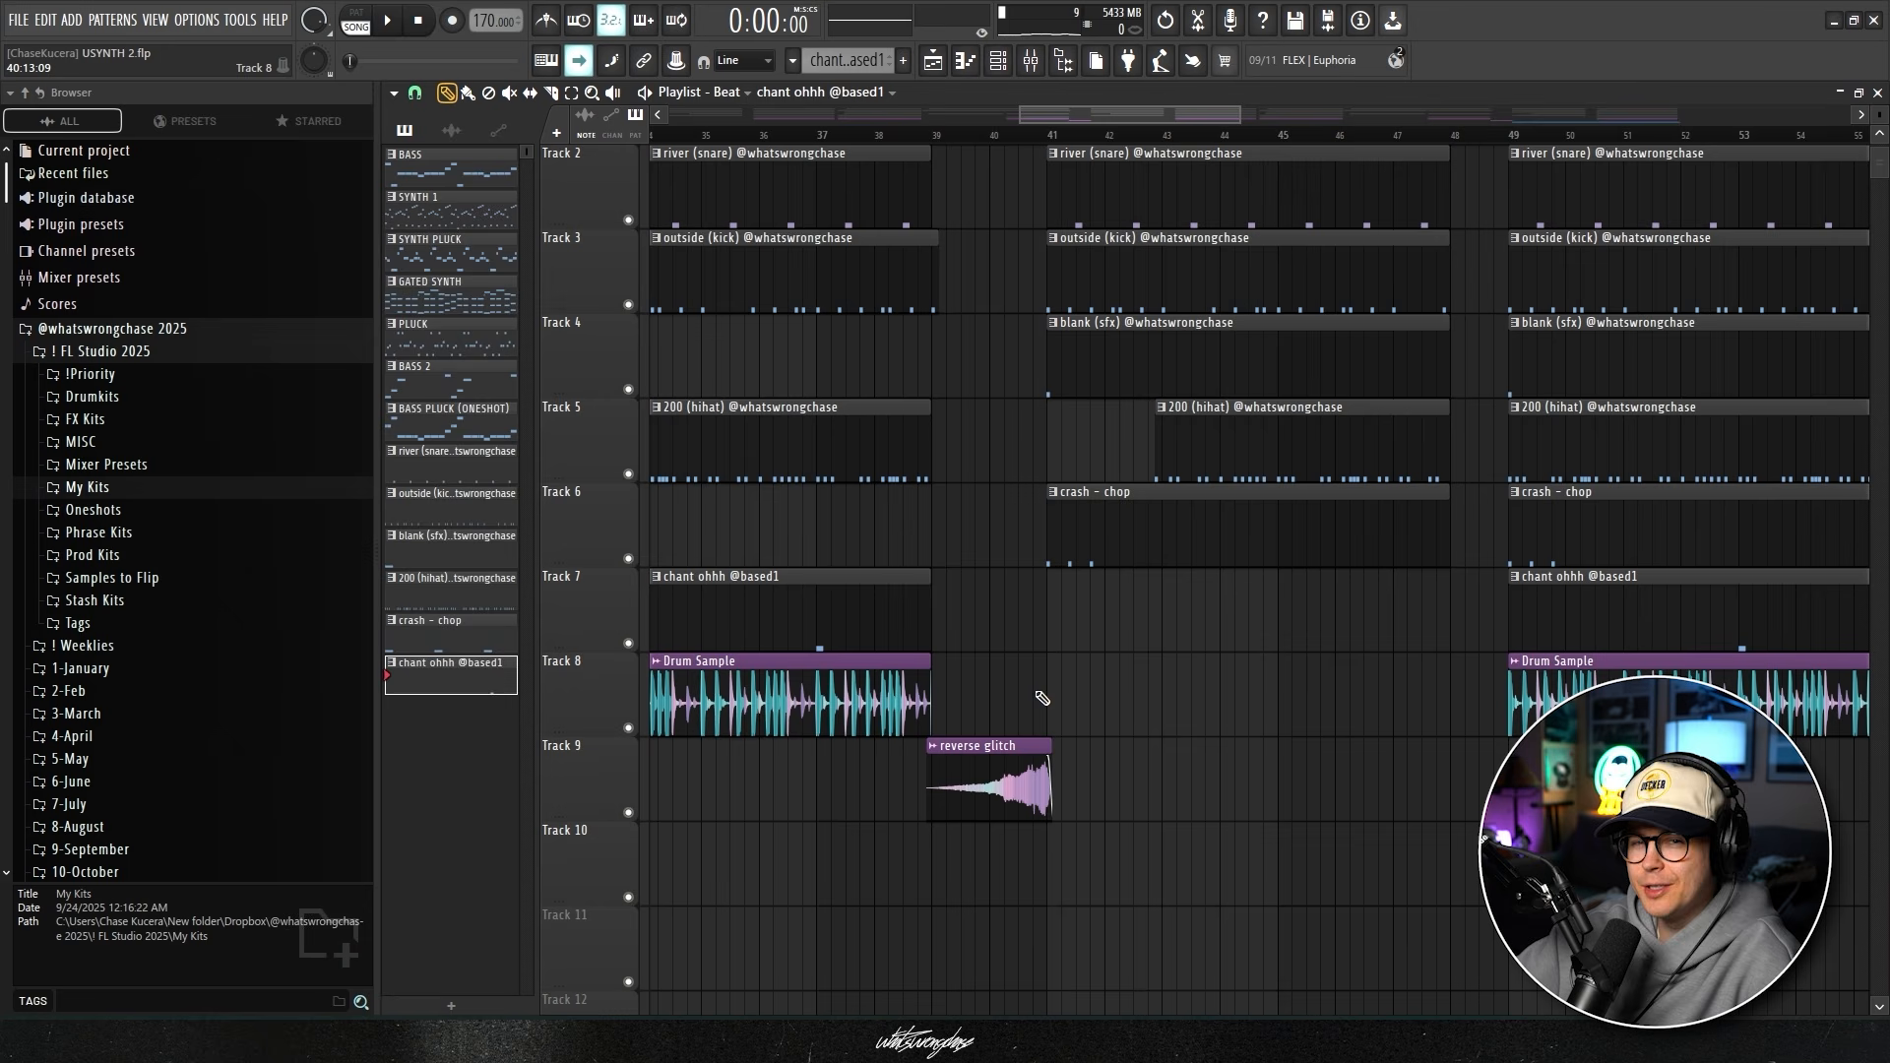
double_click(1004, 763)
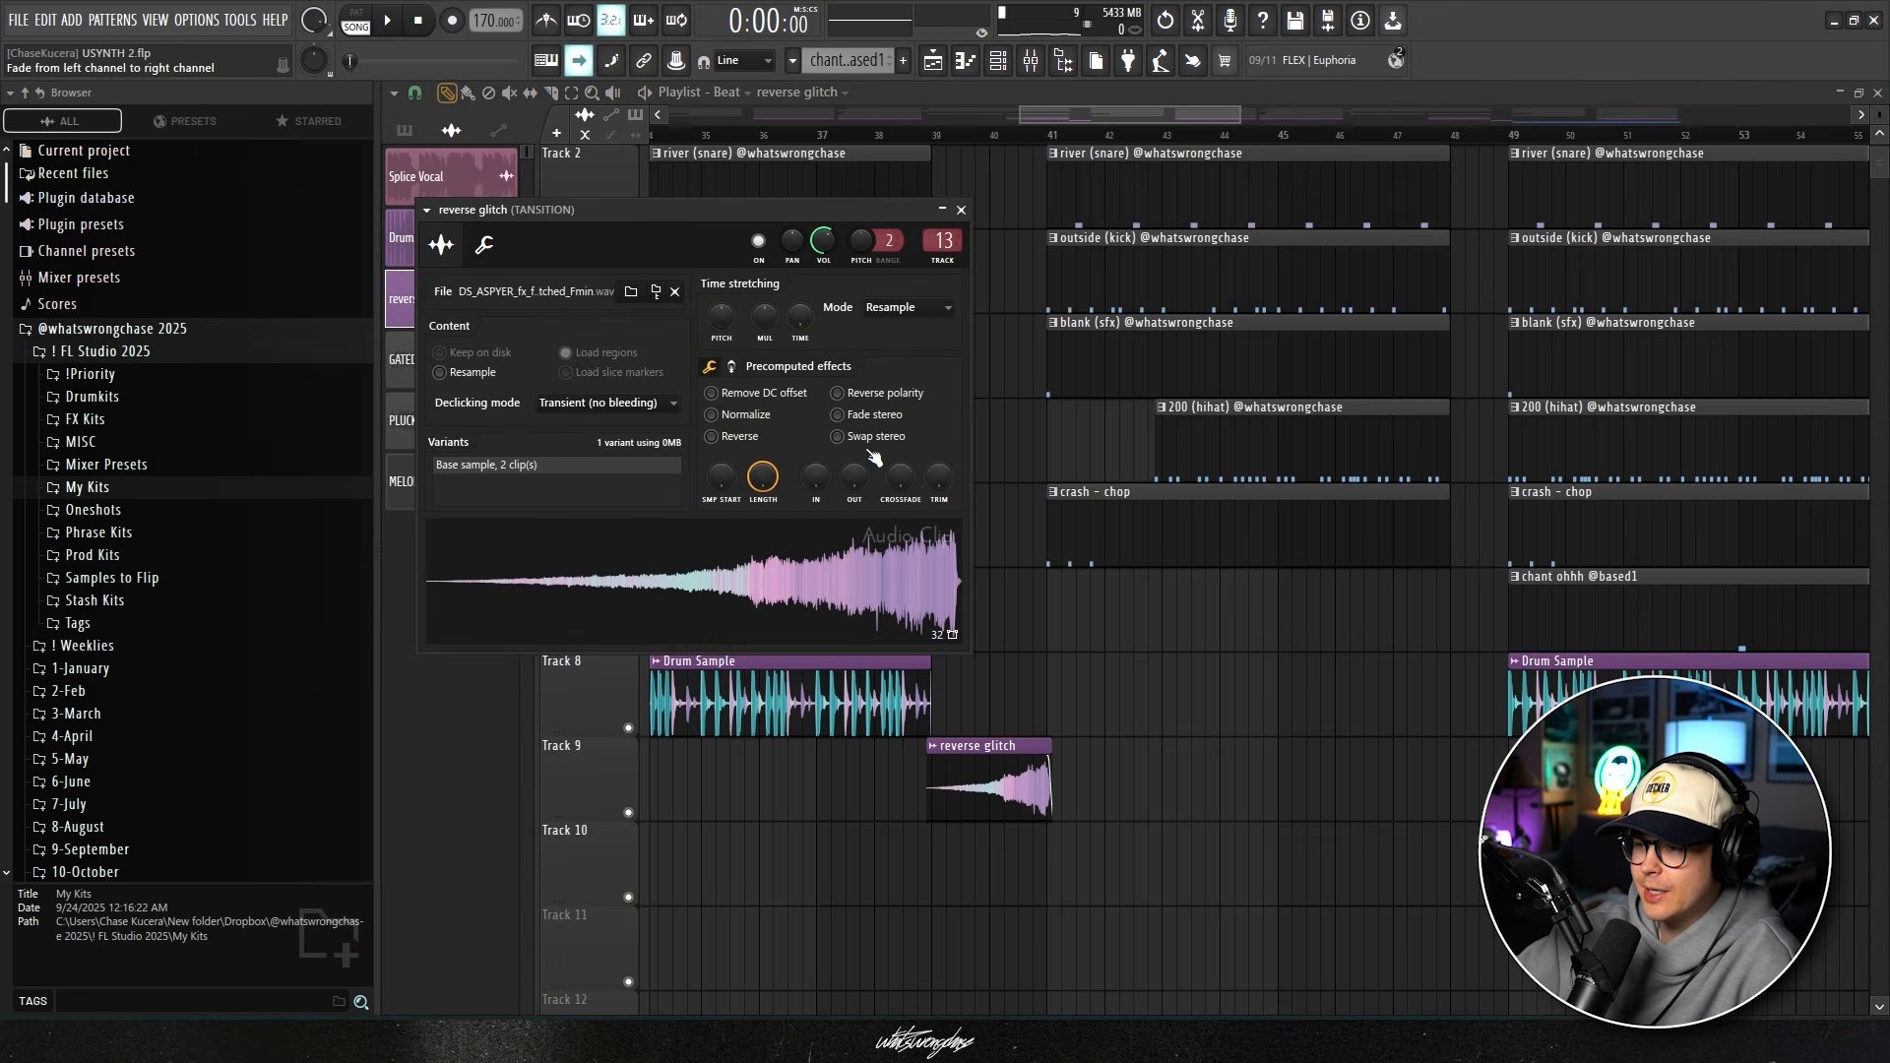
click(960, 210)
scroll(1029, 718, up, 2)
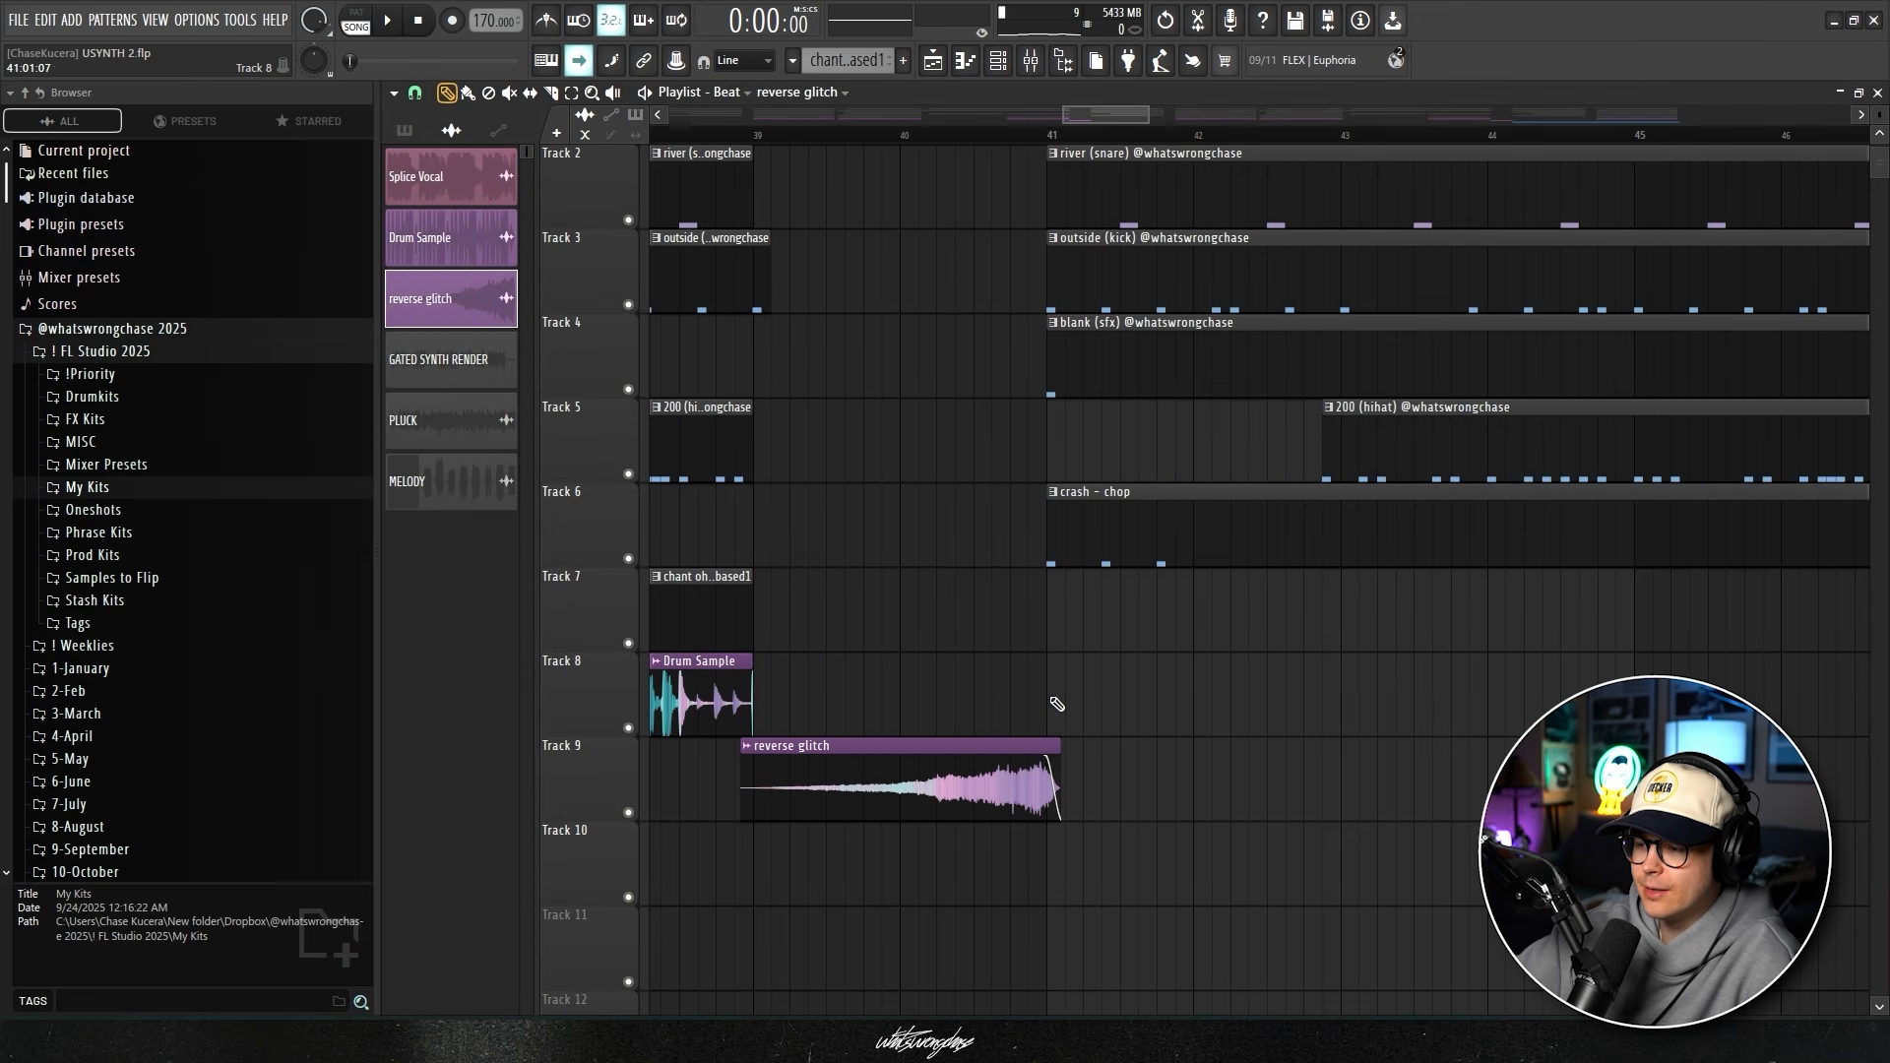
Examine the Beat arrangement as a whole, comparing the drum clips in the opening sections.
scroll(1105, 688, down, 5)
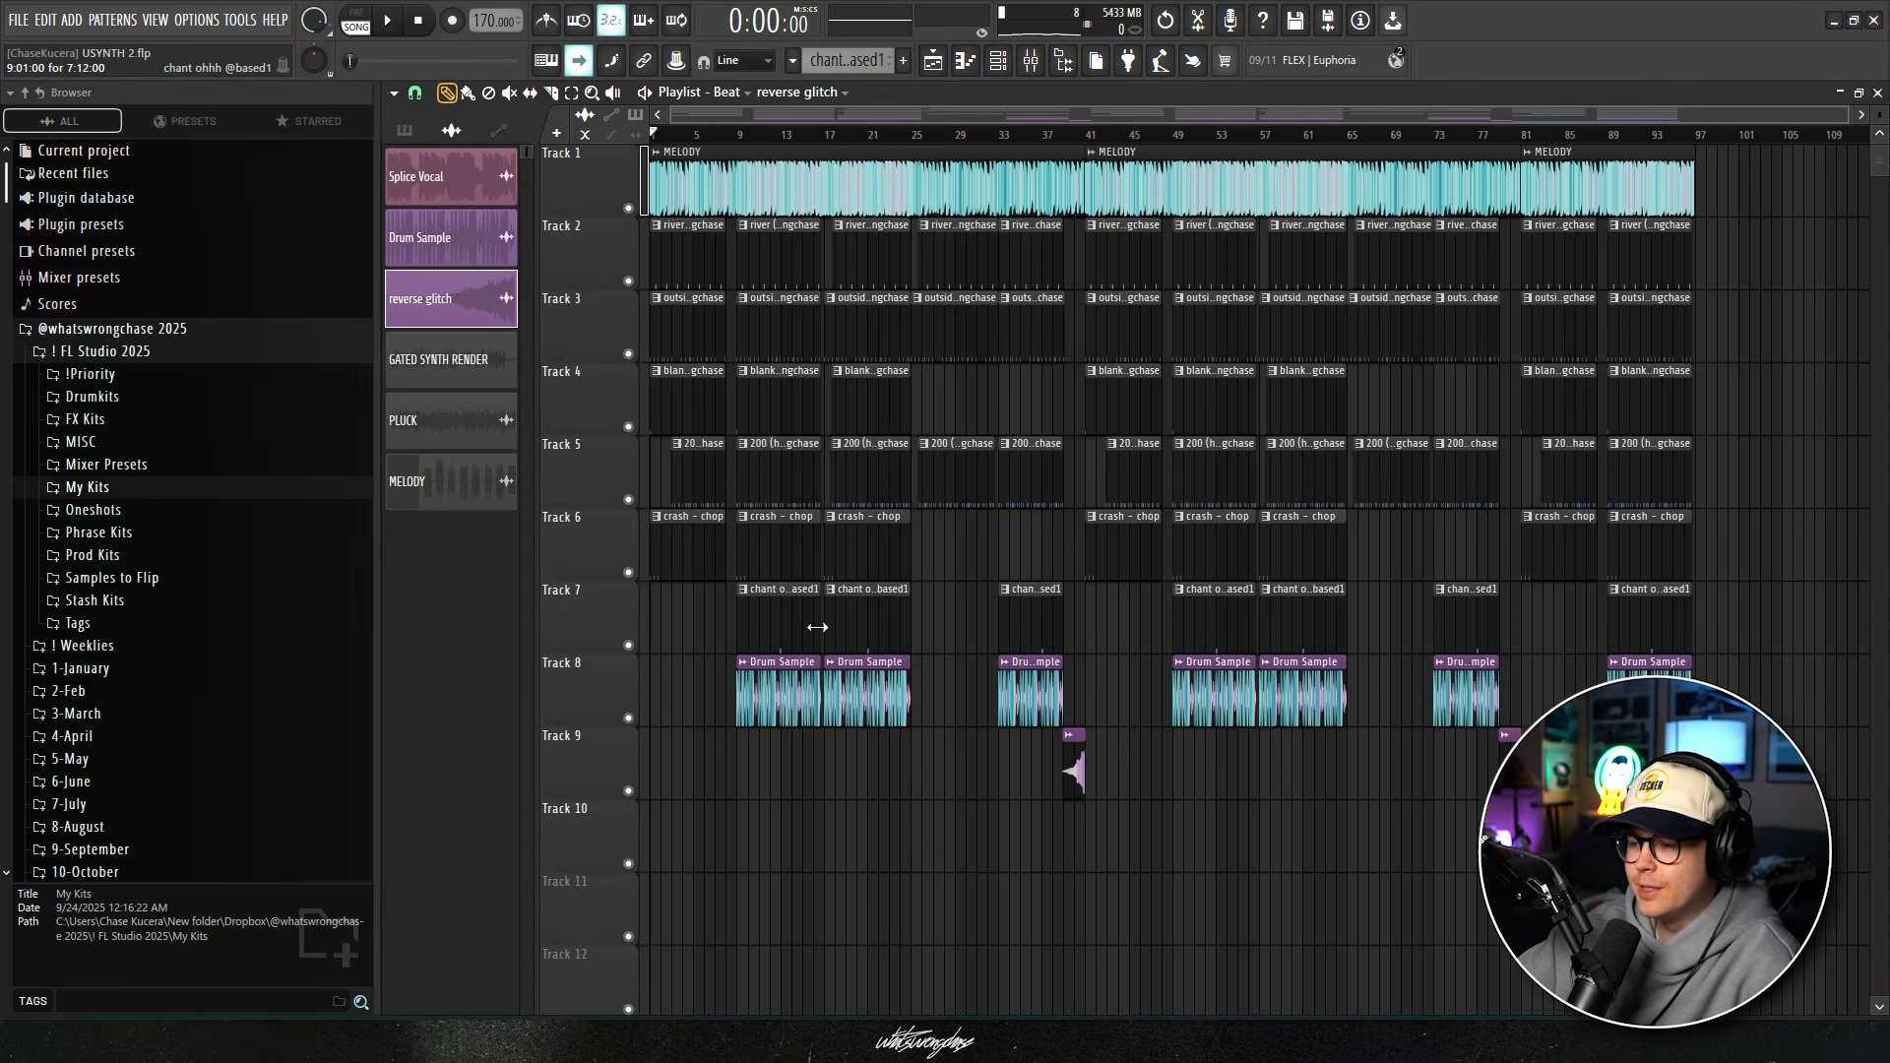
scroll(751, 591, up, 3)
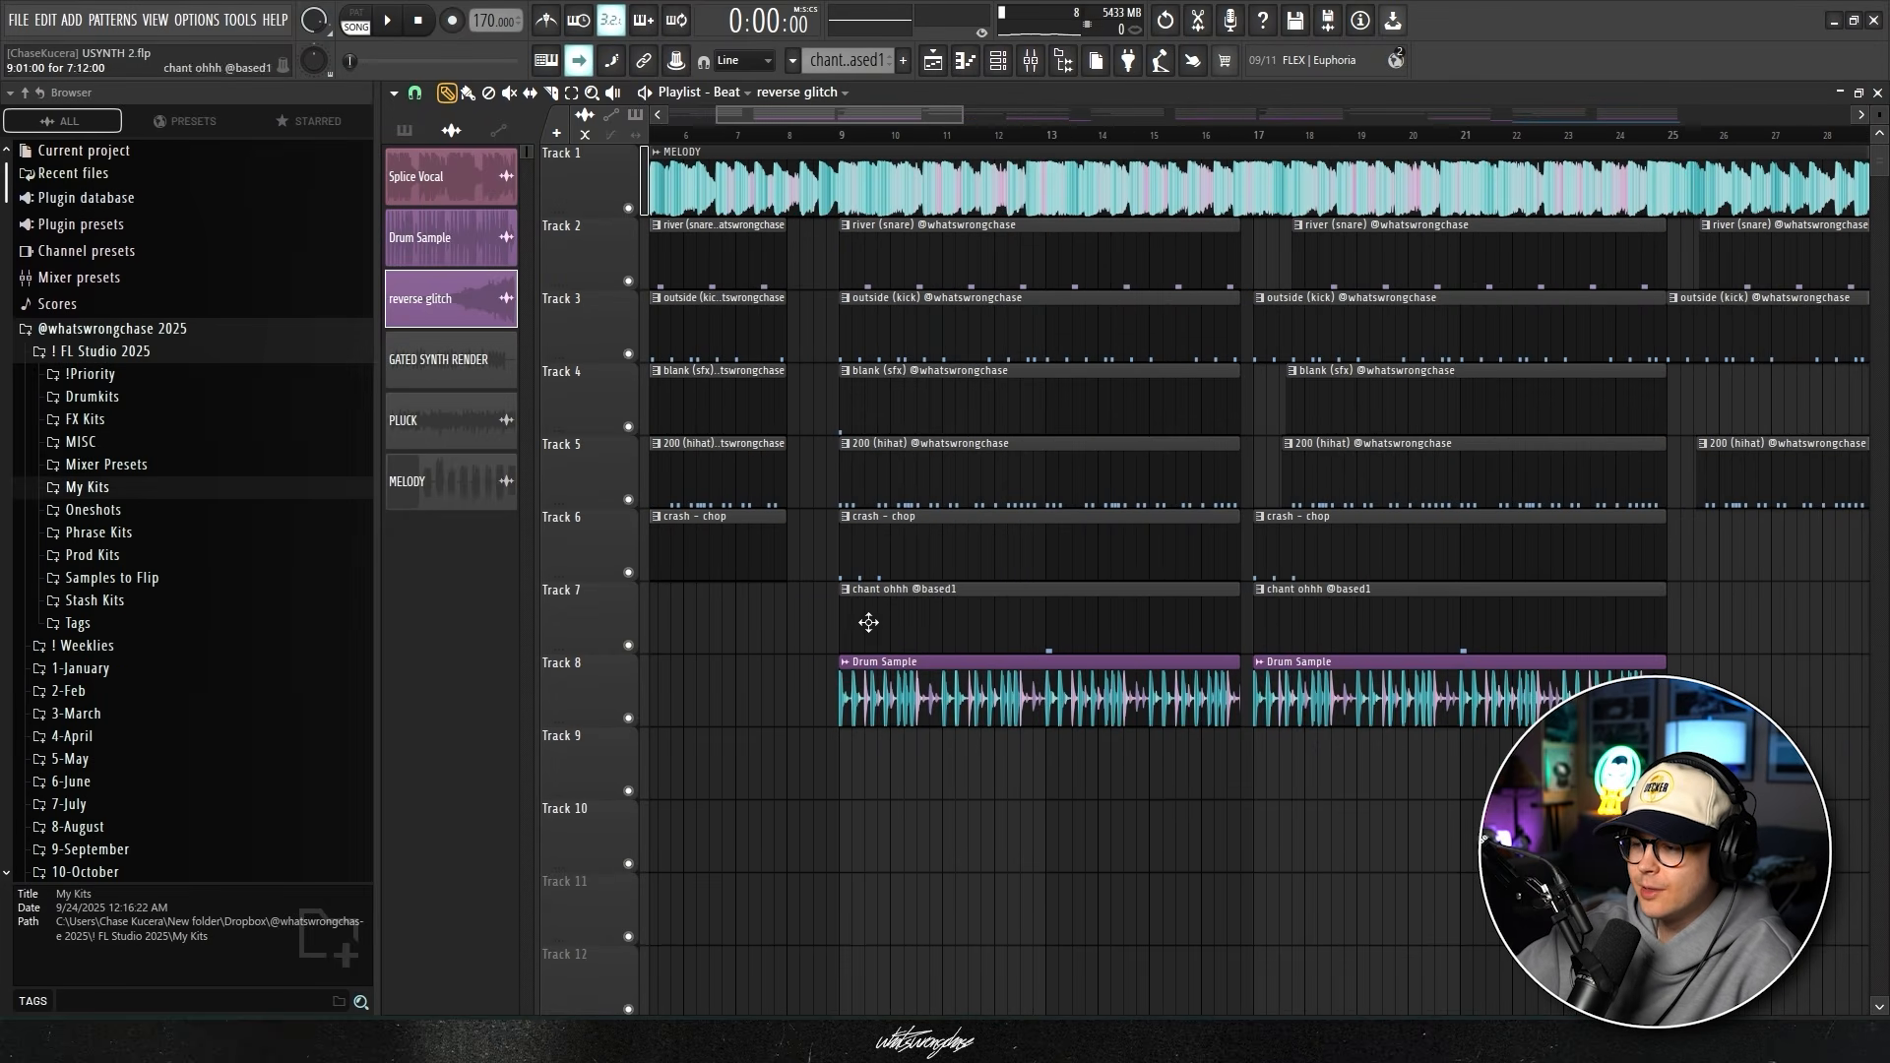
scroll(741, 650, up, 2)
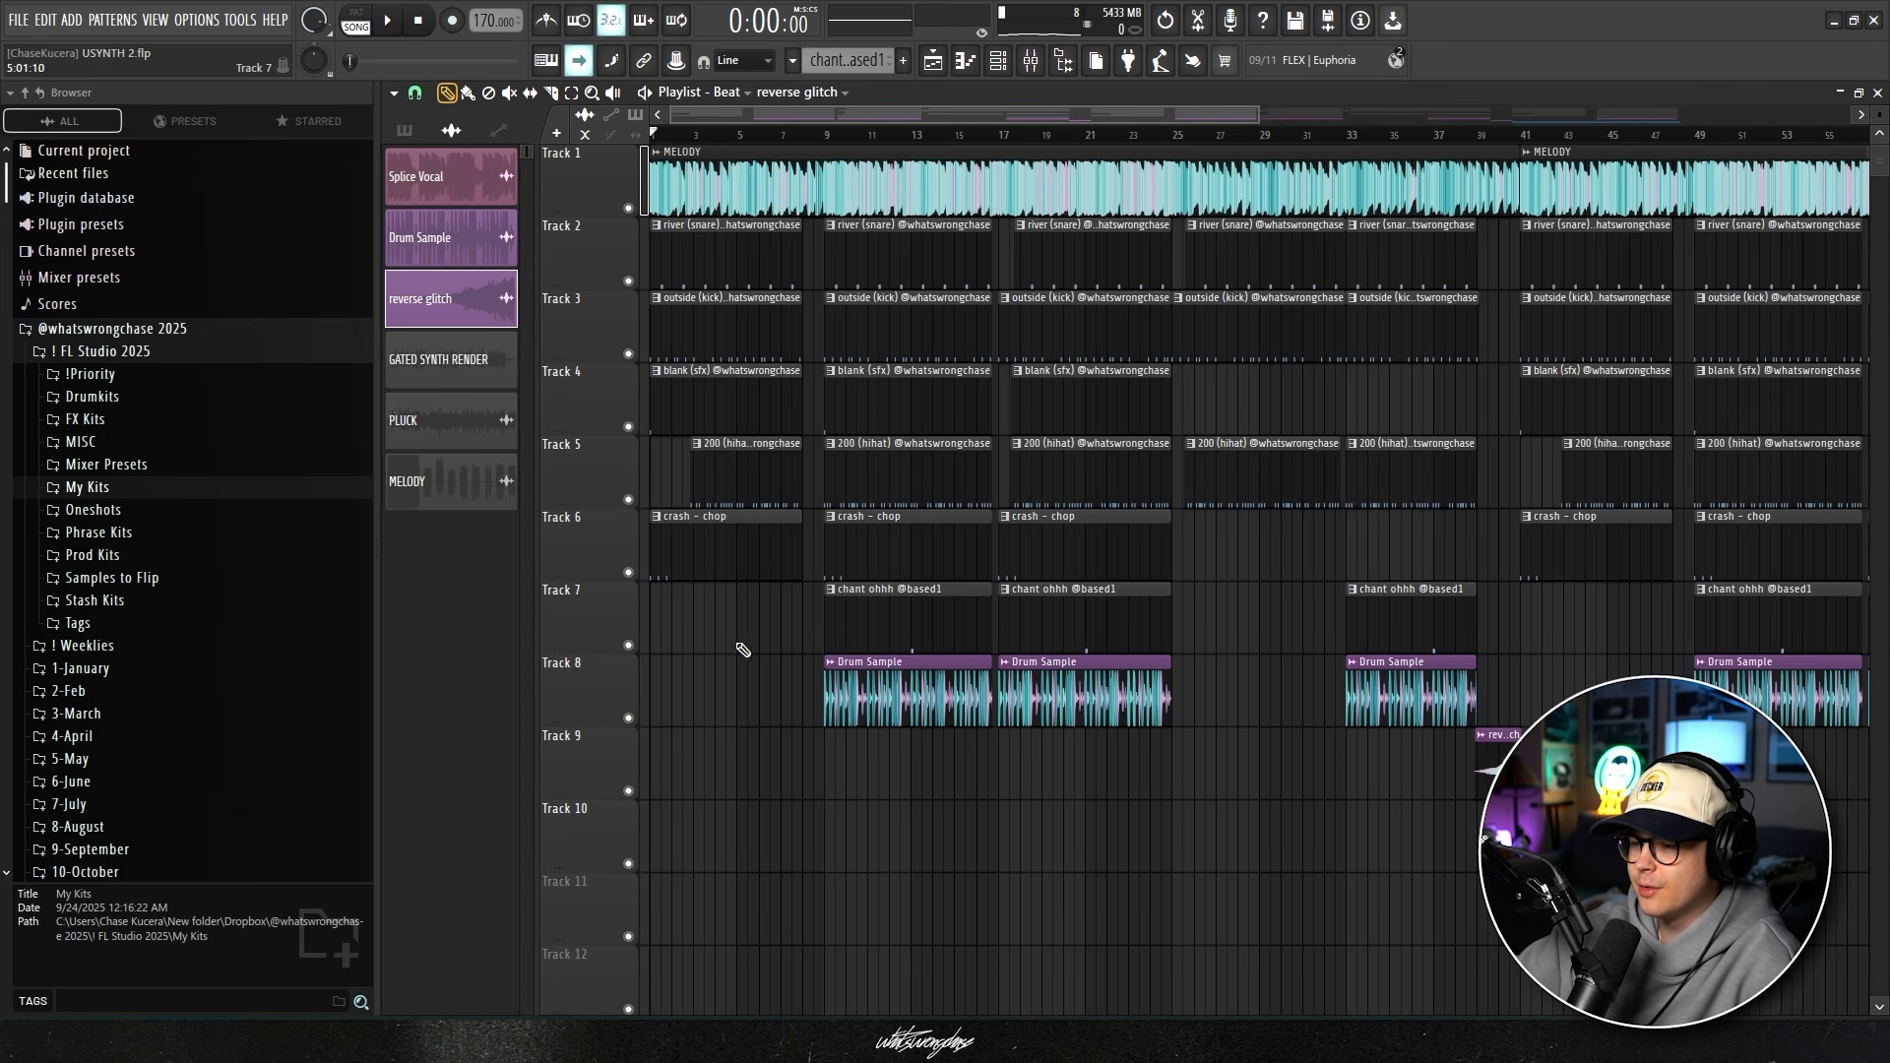